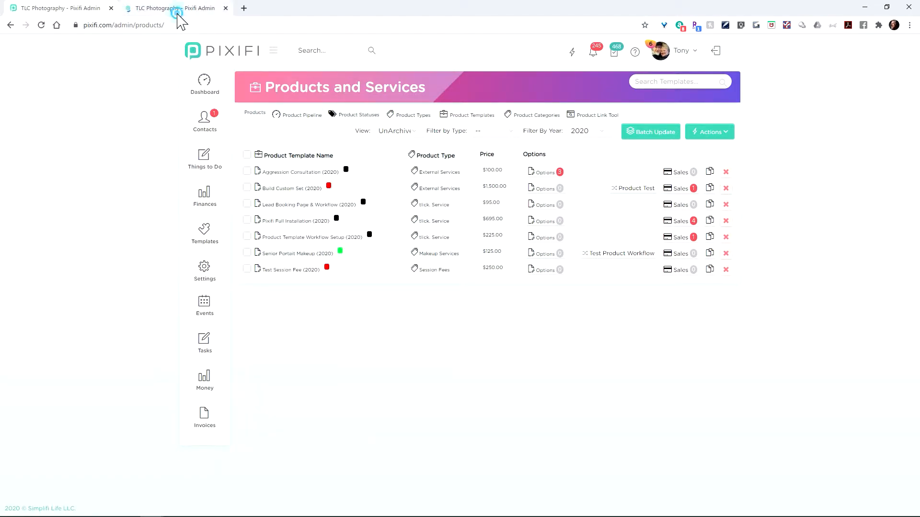
- Open the Test Portrait Makeup Design Set Package and examine the details of its Build Custom Set product
{"action": "left_click", "coordinate": [178, 9]}
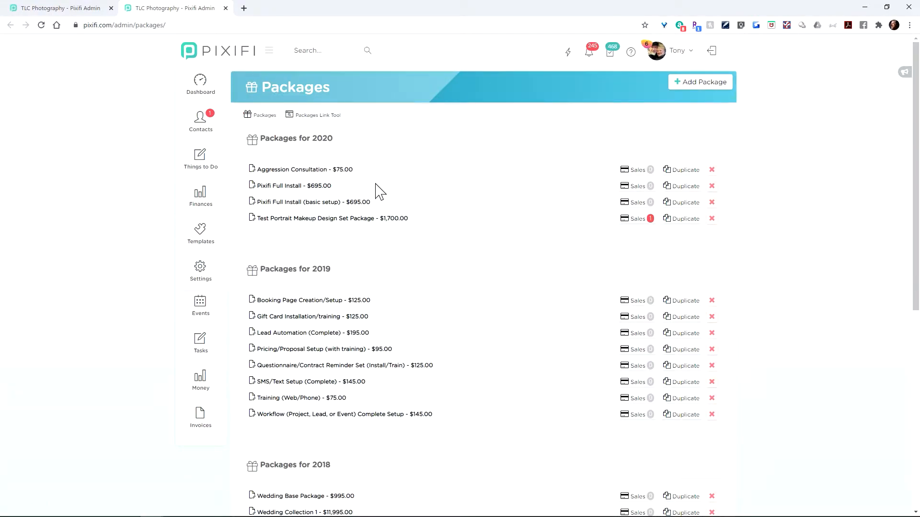
{"action": "left_click", "coordinate": [344, 219]}
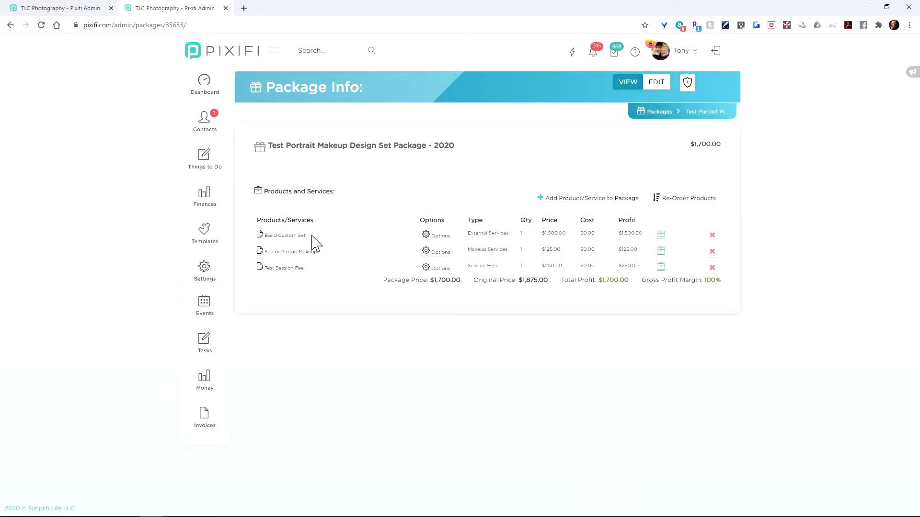
{"action": "left_click", "coordinate": [288, 236]}
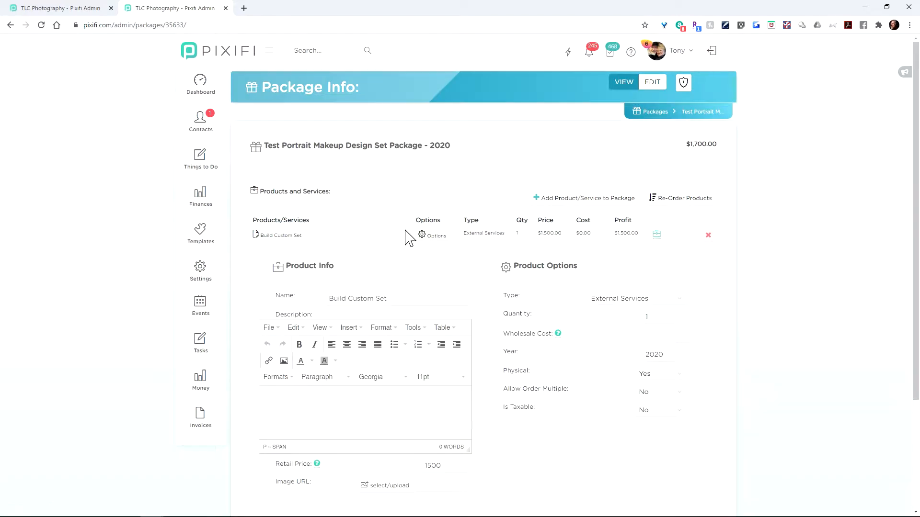
{"action": "scroll", "coordinate": [408, 237], "scroll_direction": "down", "scroll_amount": 3}
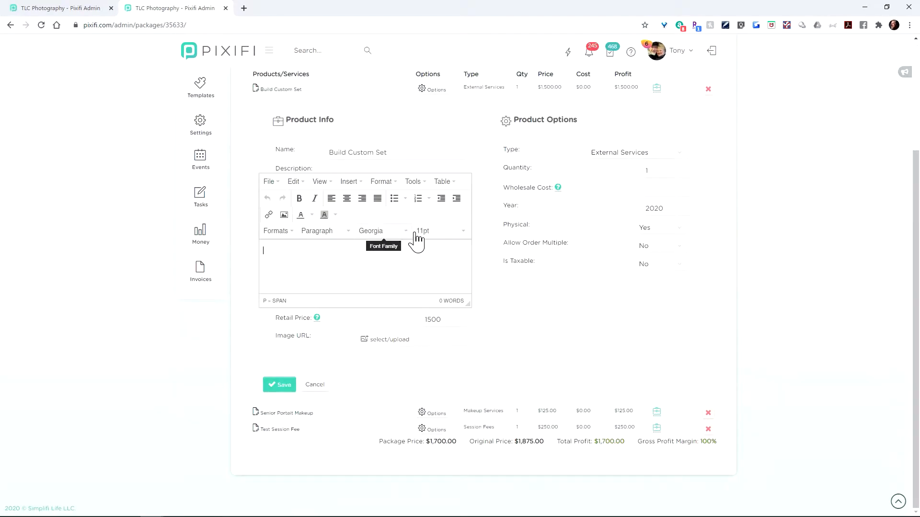
{"action": "scroll", "coordinate": [527, 272], "scroll_direction": "up", "scroll_amount": 1}
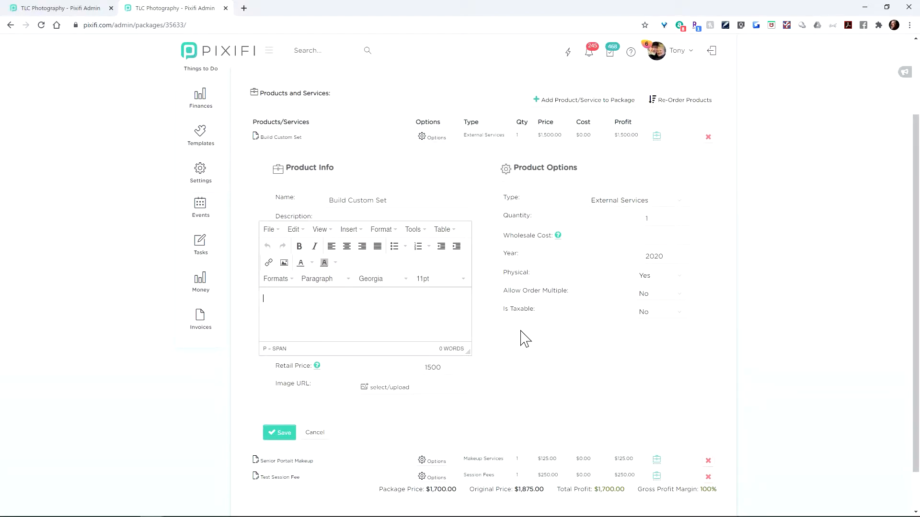
{"action": "scroll", "coordinate": [525, 338], "scroll_direction": "up", "scroll_amount": 2}
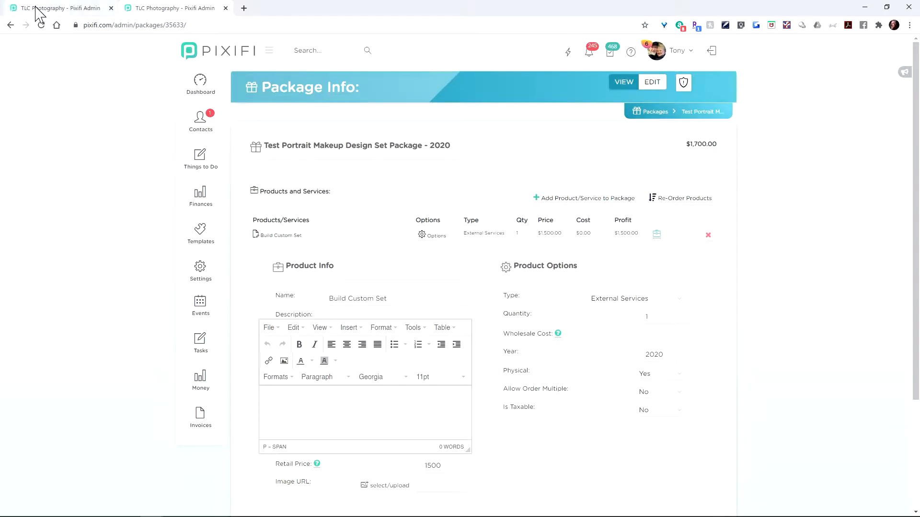
- Return to the Products and Services page and review the settings of the Build Custom Set (2020) template
{"action": "left_click", "coordinate": [38, 13]}
{"action": "mouse_move", "coordinate": [200, 270]}
{"action": "mouse_move", "coordinate": [246, 282]}
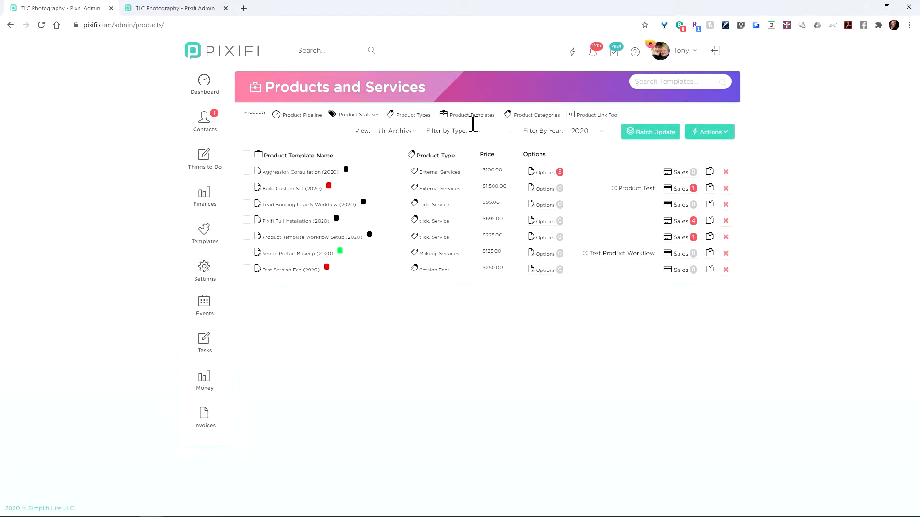
{"action": "left_click", "coordinate": [311, 189]}
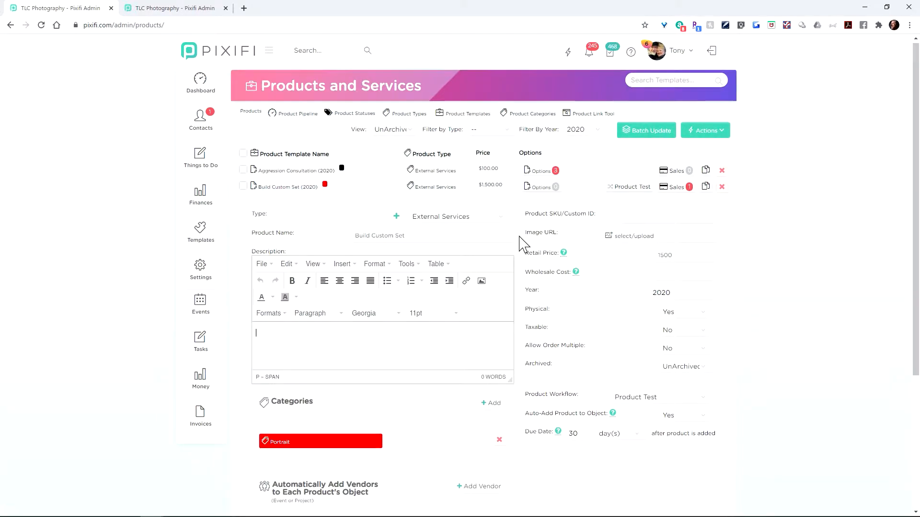
{"action": "scroll", "coordinate": [519, 236], "scroll_direction": "down", "scroll_amount": 3}
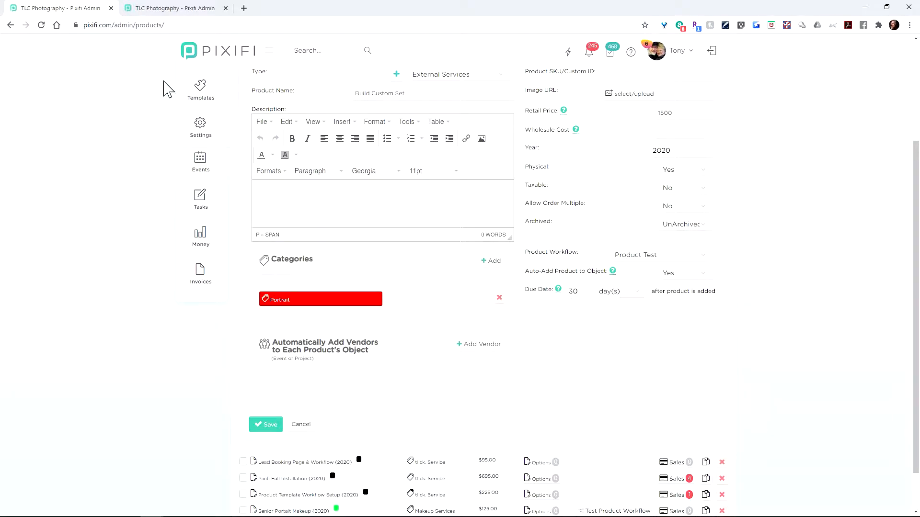
- Find the $1,700.00 invoice issued 07/30/2020 on the second page of invoices and examine its line items
{"action": "left_click", "coordinate": [163, 10]}
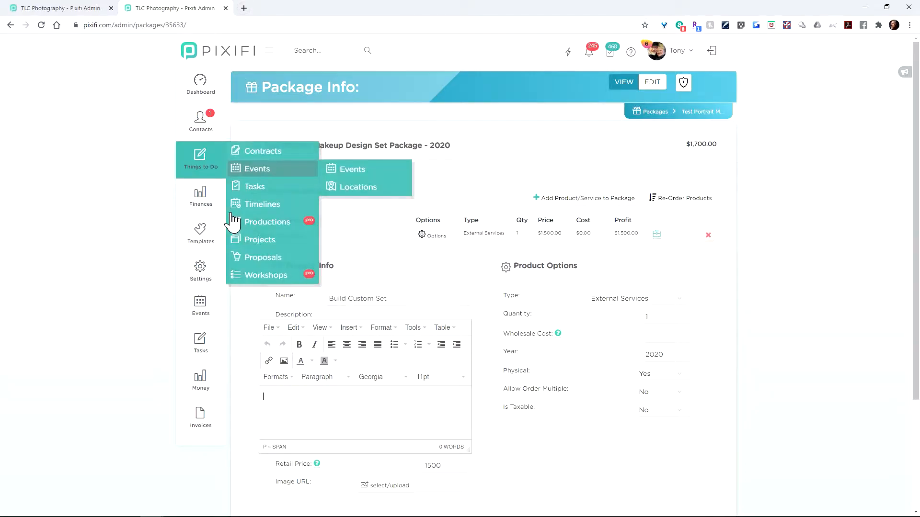
{"action": "left_click", "coordinate": [217, 432]}
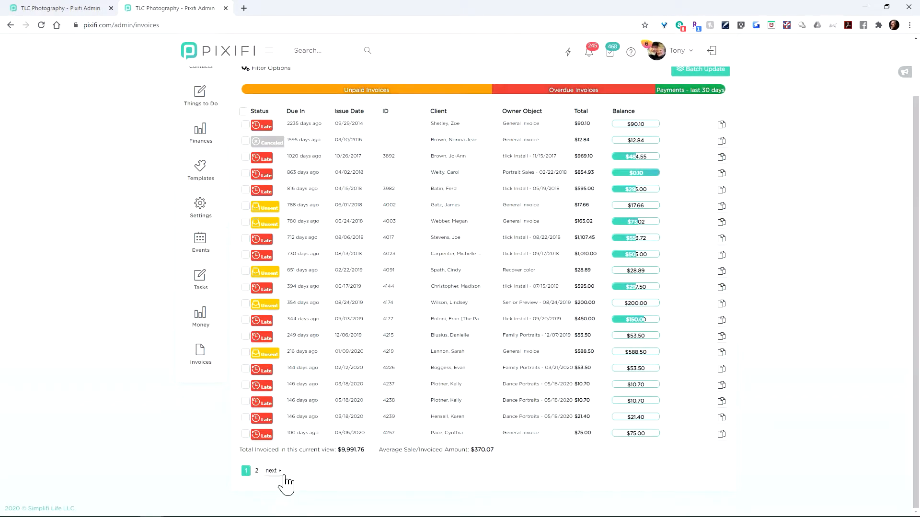
{"action": "left_click", "coordinate": [279, 474]}
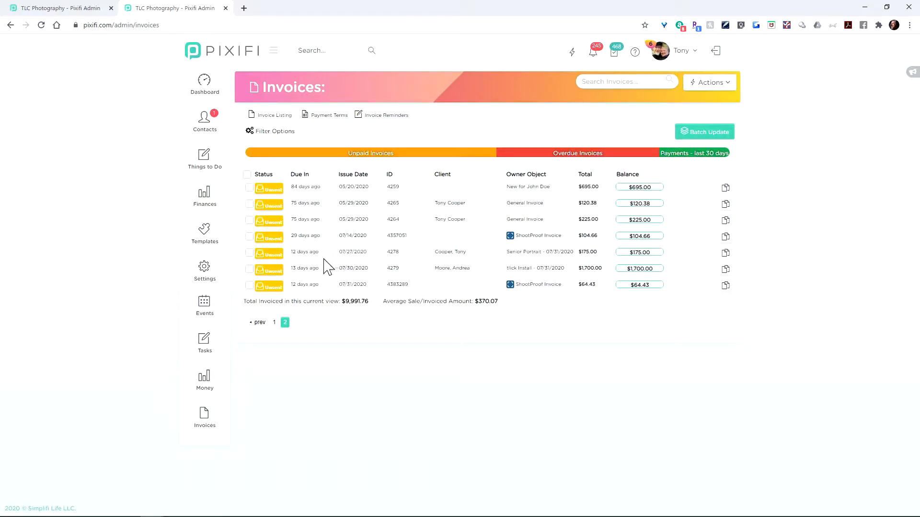
{"action": "left_click", "coordinate": [285, 273]}
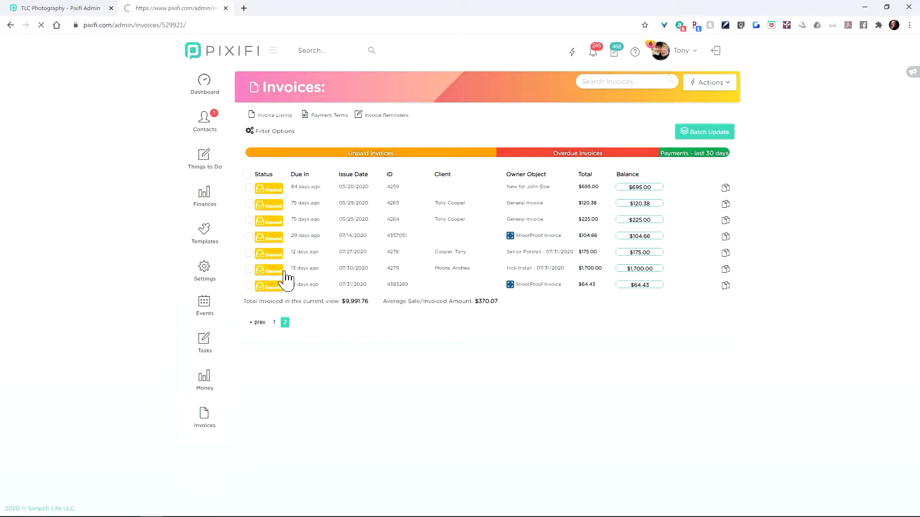
{"action": "scroll", "coordinate": [496, 300], "scroll_direction": "down", "scroll_amount": 3}
{"action": "scroll", "coordinate": [495, 300], "scroll_direction": "up", "scroll_amount": 2}
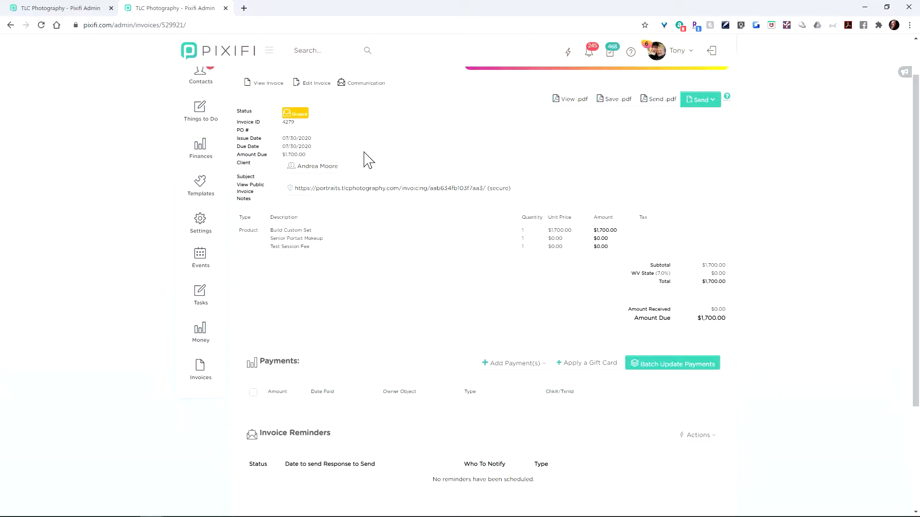
- Go from the invoice to the product templates list
{"action": "left_click", "coordinate": [103, 15]}
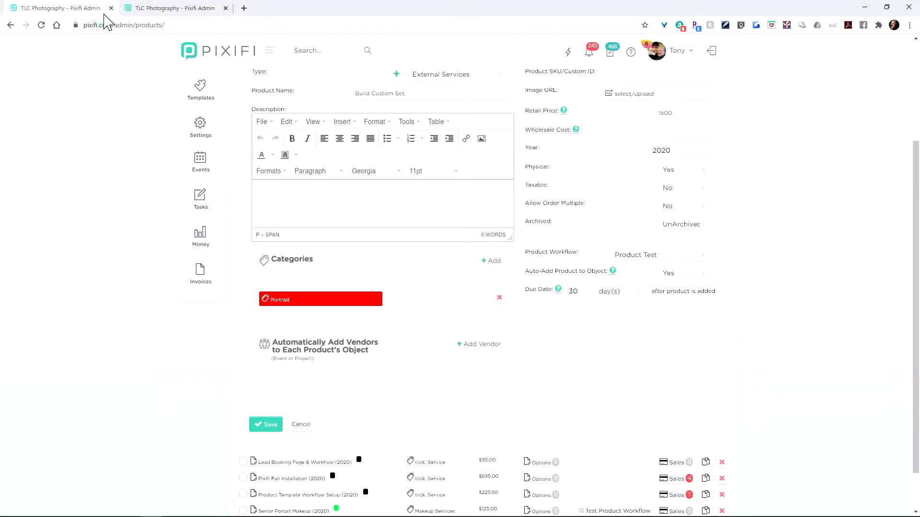
{"action": "left_click", "coordinate": [168, 11]}
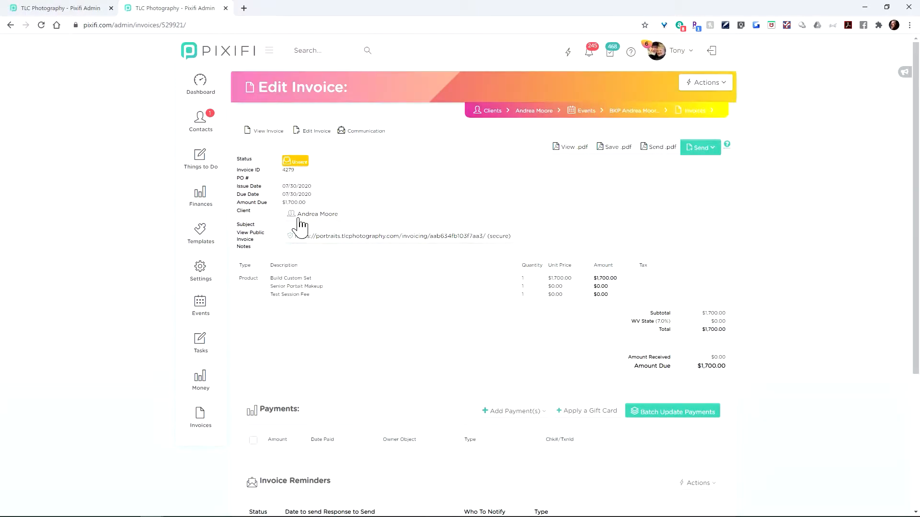
{"action": "mouse_move", "coordinate": [216, 239]}
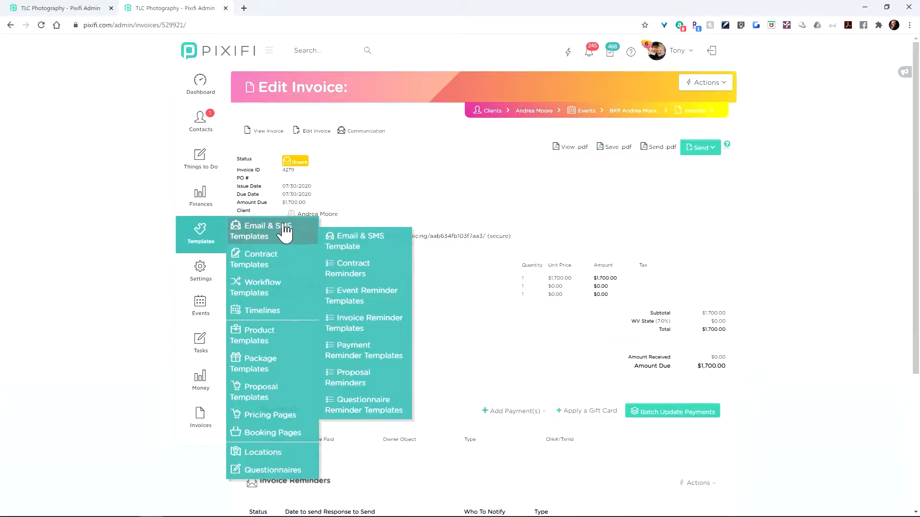
{"action": "left_click", "coordinate": [289, 337]}
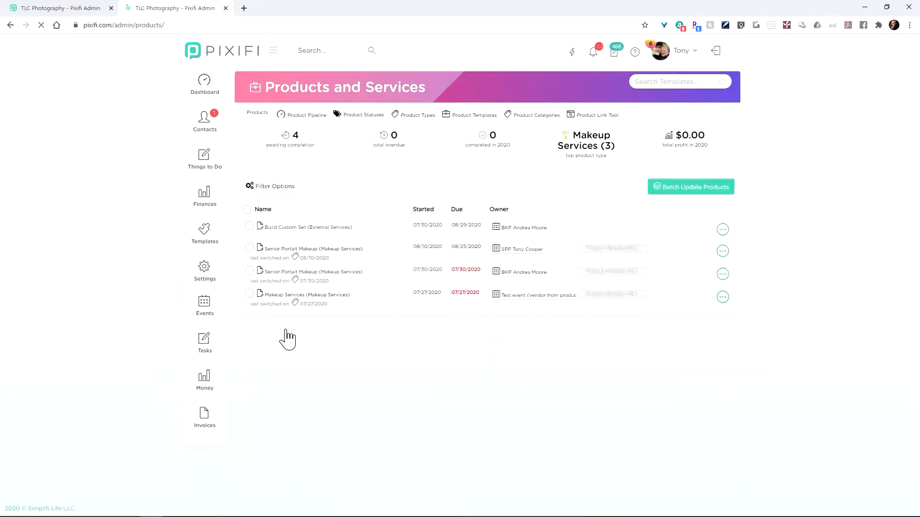
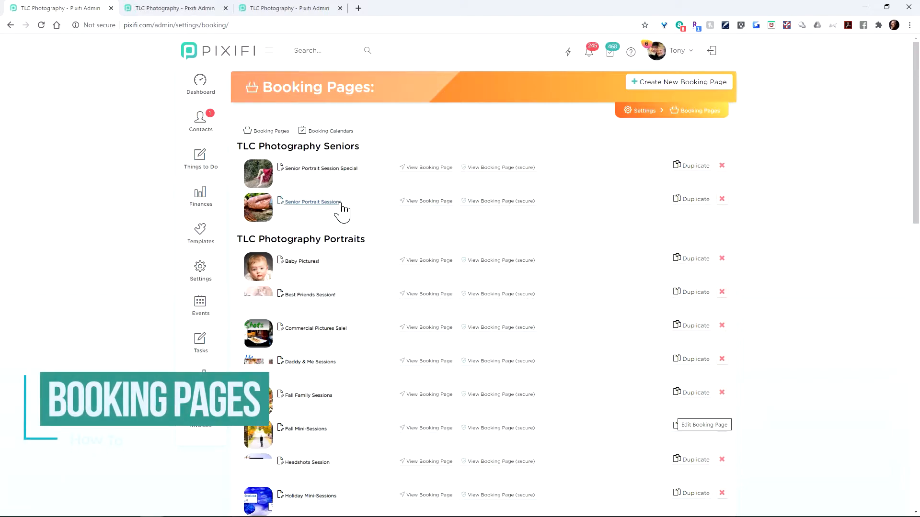
- Open the Senior Portrait Sessions booking page for editing and look over its general settings
{"action": "left_click", "coordinate": [328, 204]}
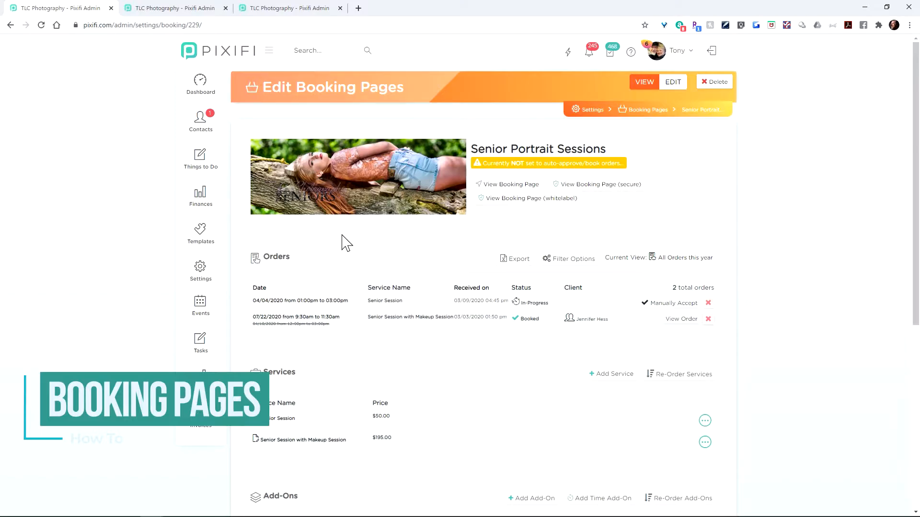
{"action": "left_click", "coordinate": [656, 110]}
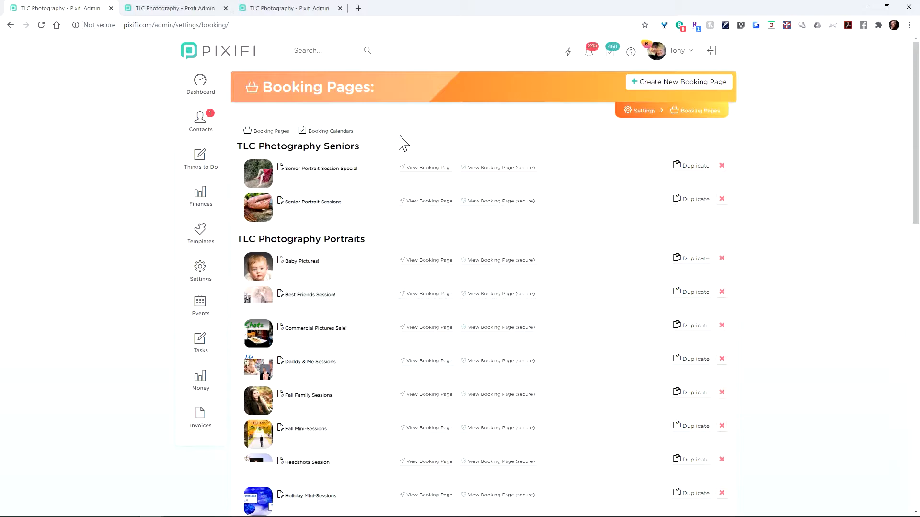
{"action": "left_click", "coordinate": [309, 202]}
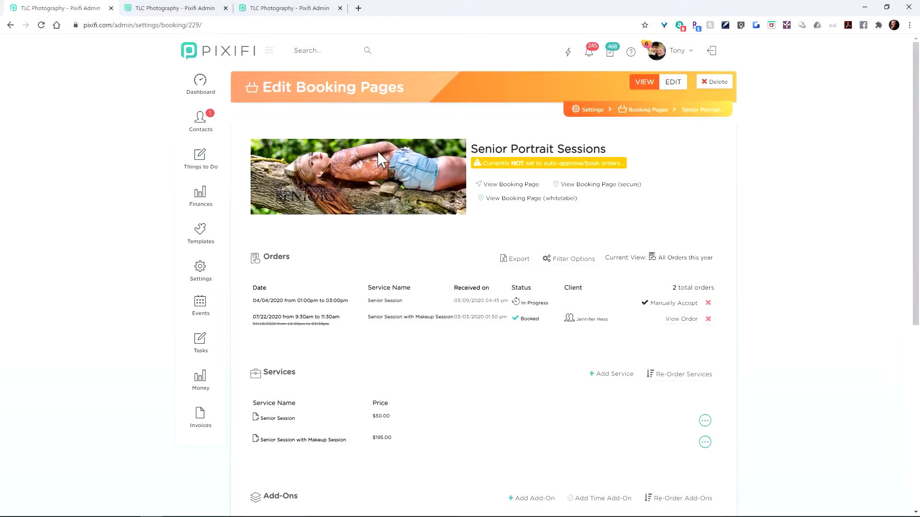
{"action": "left_click", "coordinate": [678, 83]}
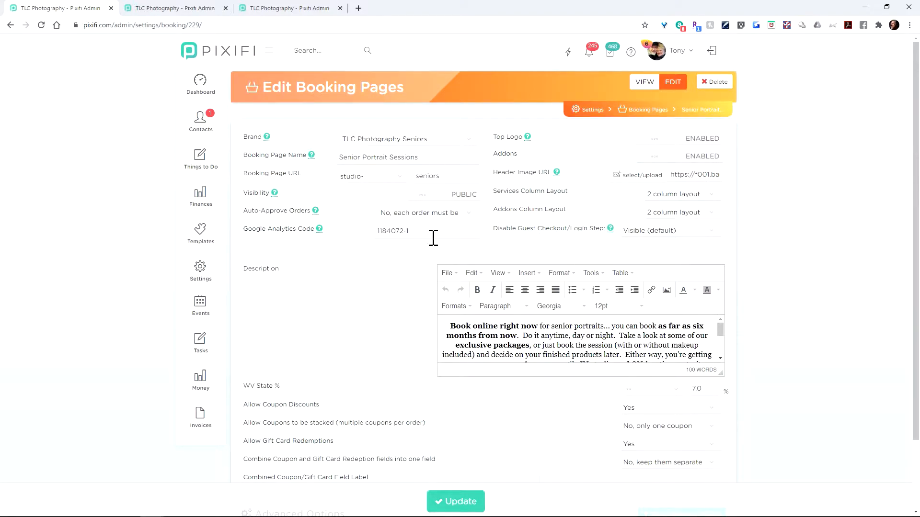
{"action": "scroll", "coordinate": [357, 246], "scroll_direction": "down", "scroll_amount": 2}
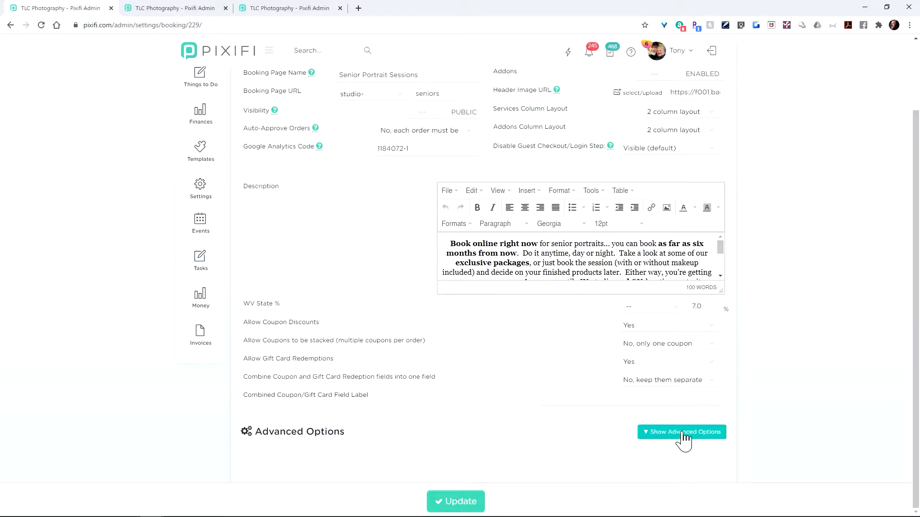
{"action": "scroll", "coordinate": [382, 279], "scroll_direction": "up", "scroll_amount": 2}
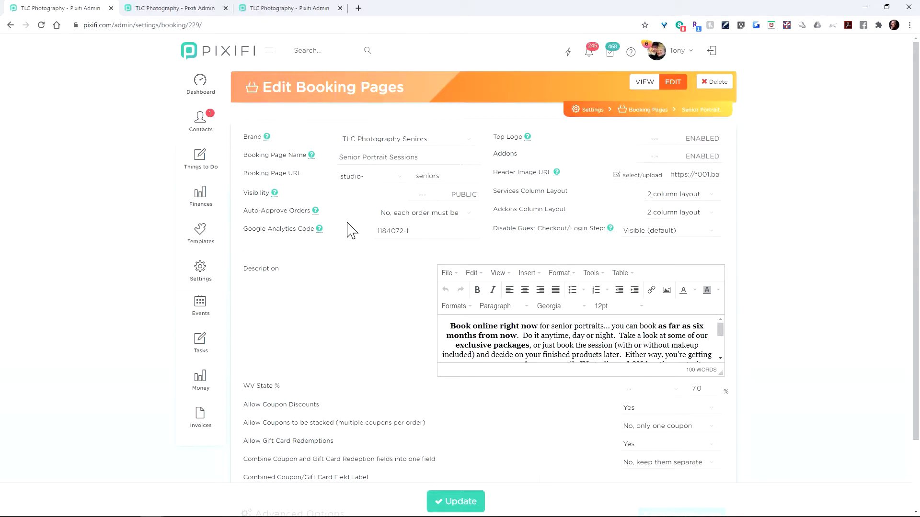
- Set the booking page's visibility to Private and expand its advanced options
{"action": "left_click", "coordinate": [446, 197]}
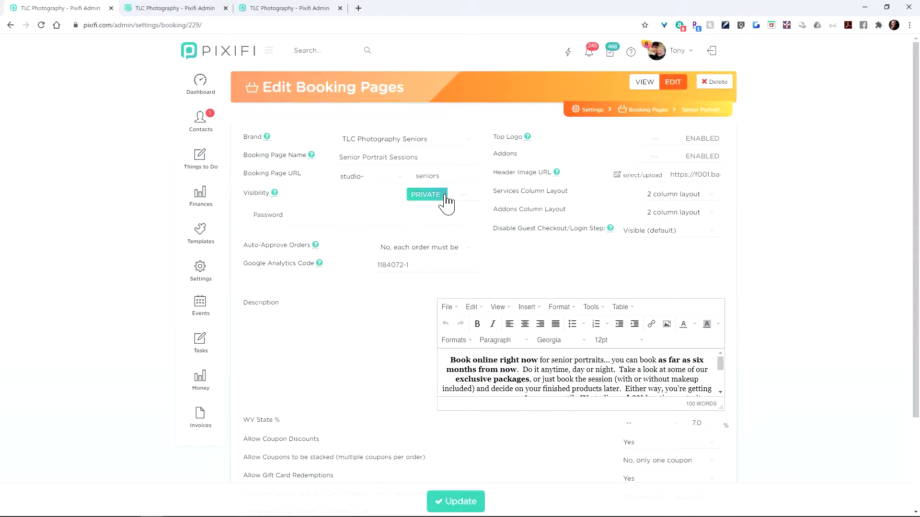
{"action": "scroll", "coordinate": [575, 336], "scroll_direction": "down", "scroll_amount": 5}
{"action": "left_click", "coordinate": [690, 436]}
{"action": "scroll", "coordinate": [690, 436], "scroll_direction": "down", "scroll_amount": 5}
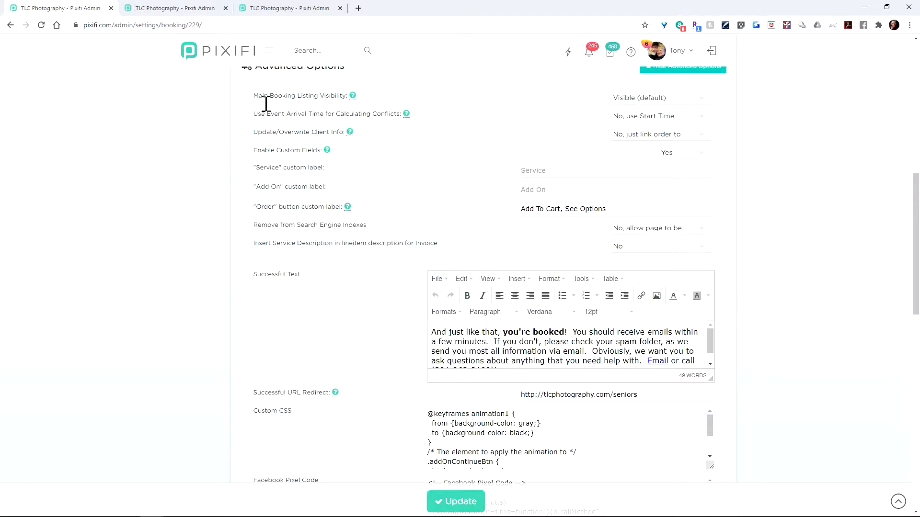
- Try the Hidden option for Main Booking Listing Visibility and restore it to Visible (default)
{"action": "left_click_drag", "start_coordinate": [248, 96], "coordinate": [356, 107]}
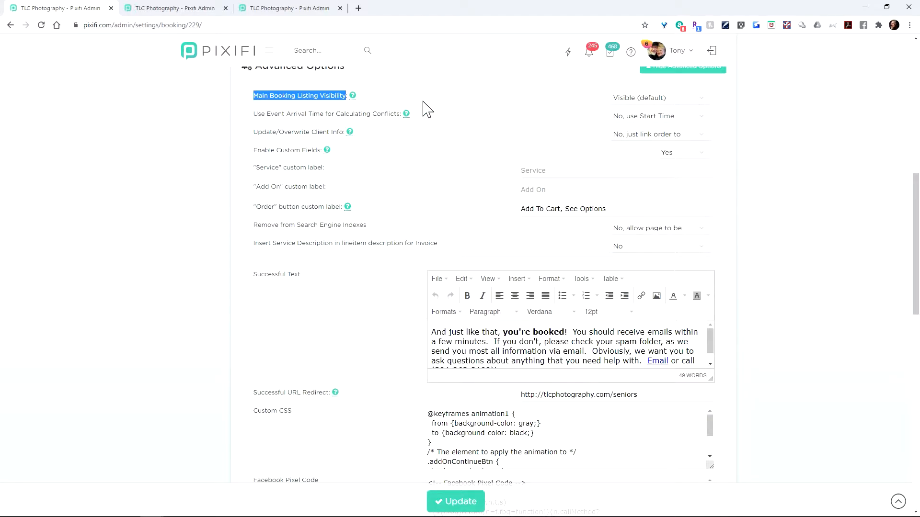
{"action": "left_click", "coordinate": [664, 99]}
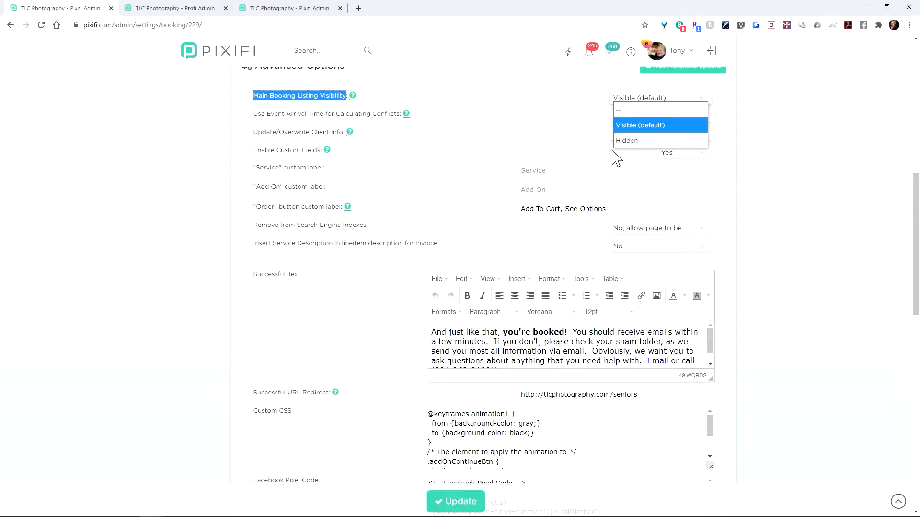
{"action": "left_click", "coordinate": [639, 140]}
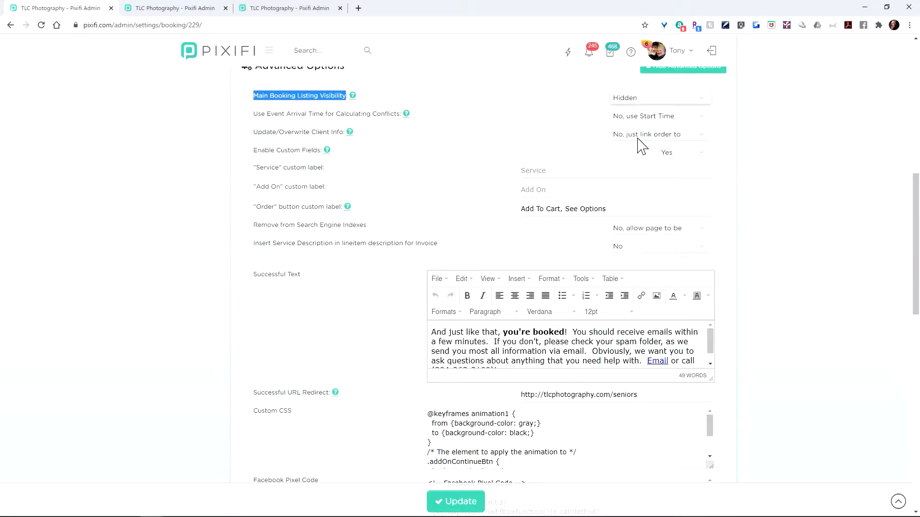
{"action": "left_click", "coordinate": [666, 103]}
{"action": "left_click", "coordinate": [657, 124]}
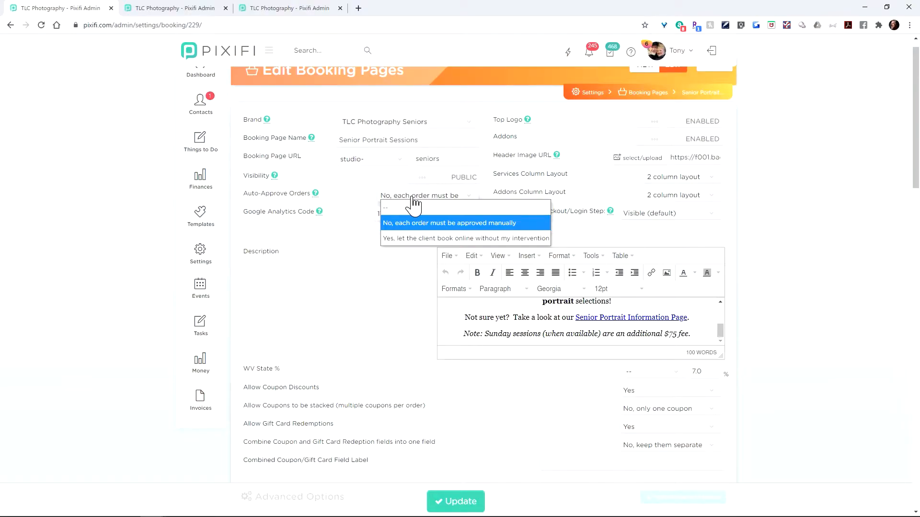
- Close the Auto-Approve Orders choices without a change and switch the booking page's visibility from Public to Private, leaving the password empty
{"action": "left_click", "coordinate": [341, 221]}
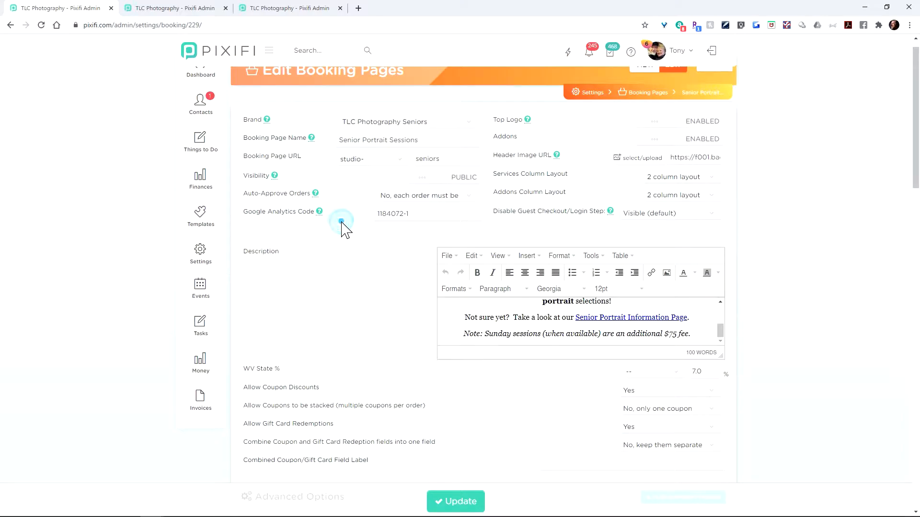
{"action": "left_click", "coordinate": [464, 181]}
{"action": "left_click", "coordinate": [335, 205]}
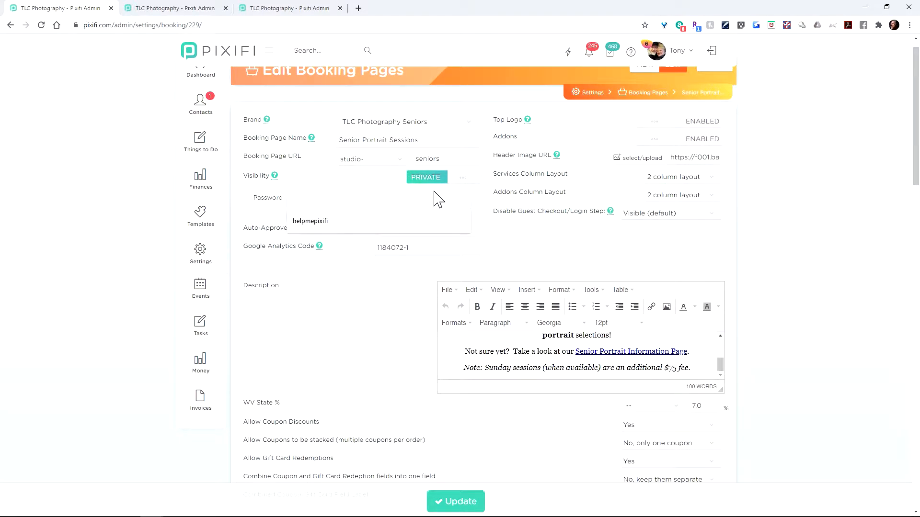
{"action": "left_click", "coordinate": [408, 193]}
{"action": "left_click", "coordinate": [365, 176]}
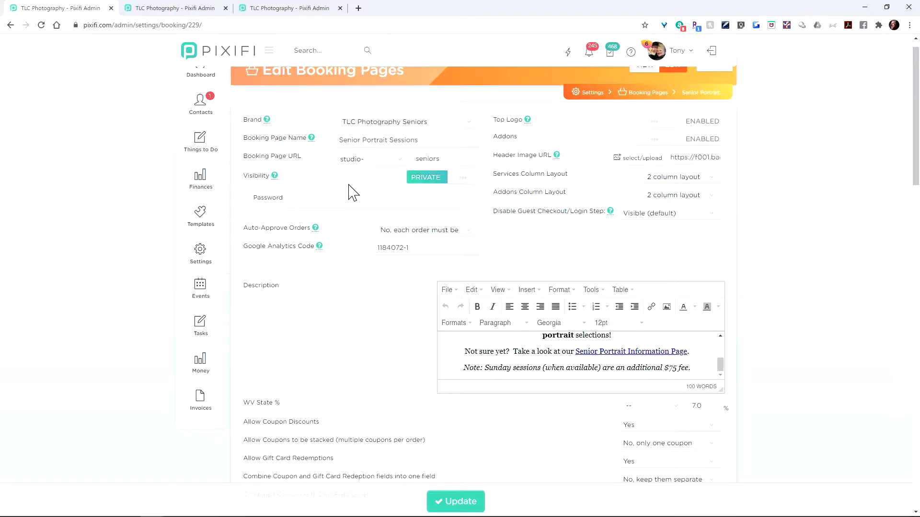
{"action": "scroll", "coordinate": [349, 185], "scroll_direction": "up", "scroll_amount": 1}
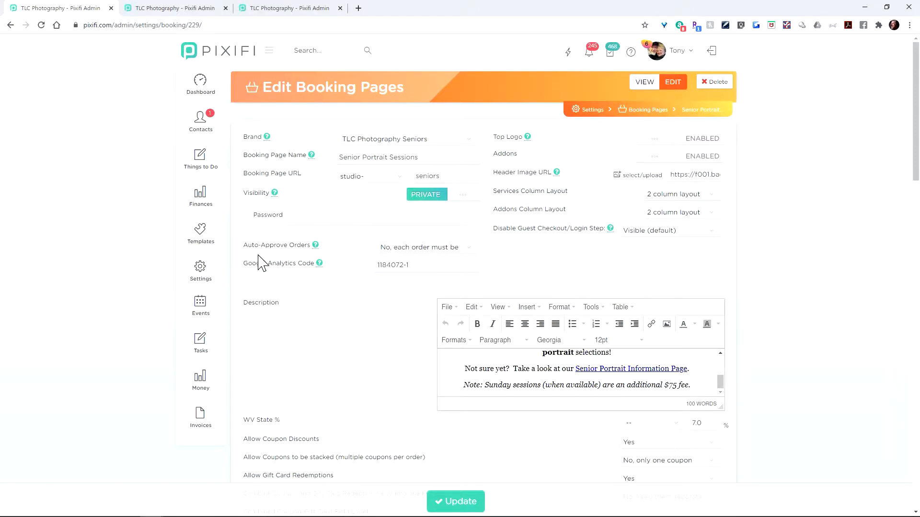
- Switch the booking page to its overview, examine the Senior Session service's settings and description, and close that service without changes
{"action": "left_click", "coordinate": [646, 81]}
{"action": "scroll", "coordinate": [303, 221], "scroll_direction": "down", "scroll_amount": 3}
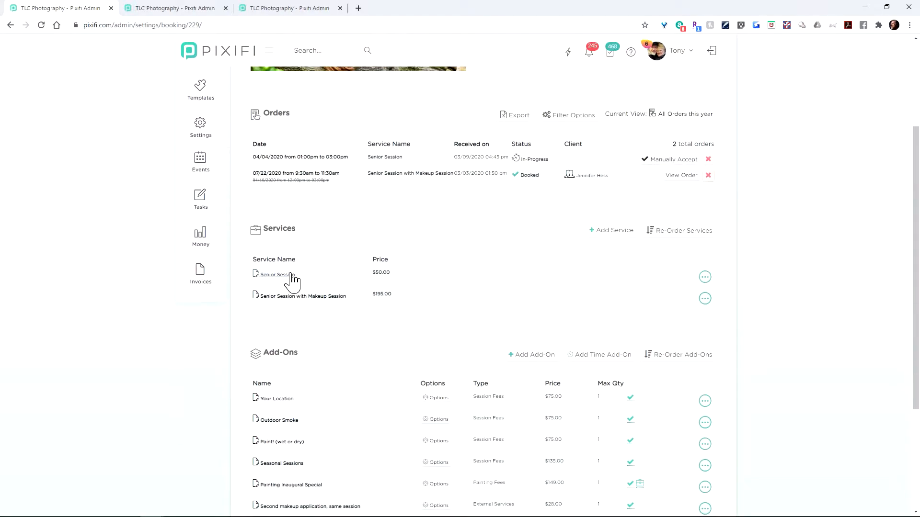
{"action": "left_click", "coordinate": [292, 282]}
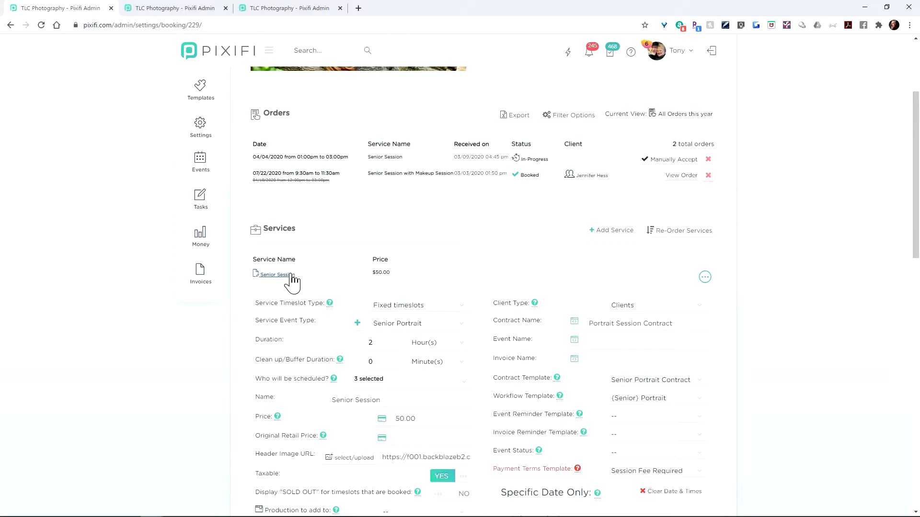
{"action": "scroll", "coordinate": [355, 234], "scroll_direction": "down", "scroll_amount": 3}
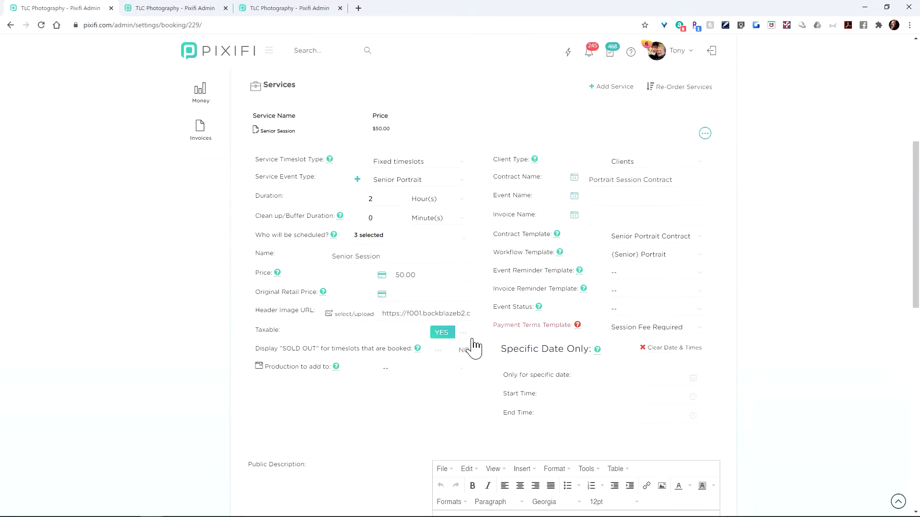
{"action": "scroll", "coordinate": [318, 367], "scroll_direction": "down", "scroll_amount": 12}
{"action": "scroll", "coordinate": [363, 405], "scroll_direction": "up", "scroll_amount": 15}
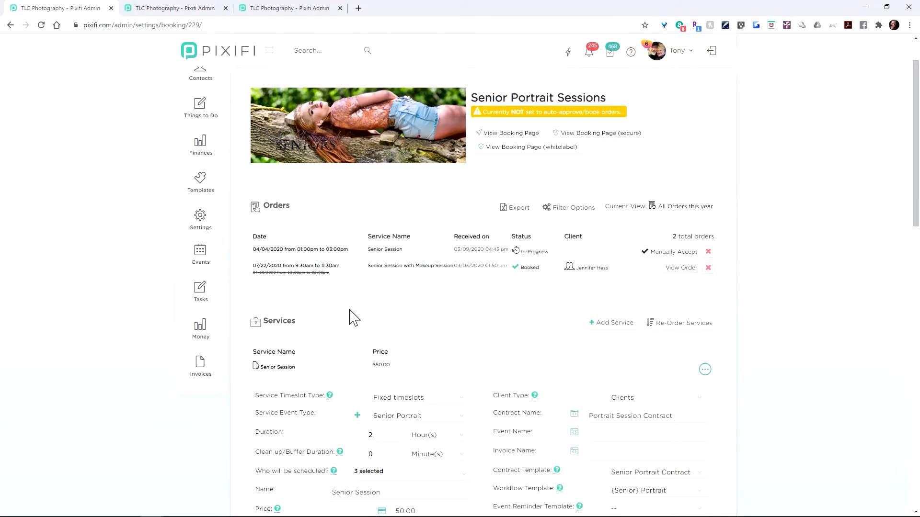
{"action": "scroll", "coordinate": [357, 321], "scroll_direction": "down", "scroll_amount": 3}
{"action": "scroll", "coordinate": [360, 326], "scroll_direction": "down", "scroll_amount": 7}
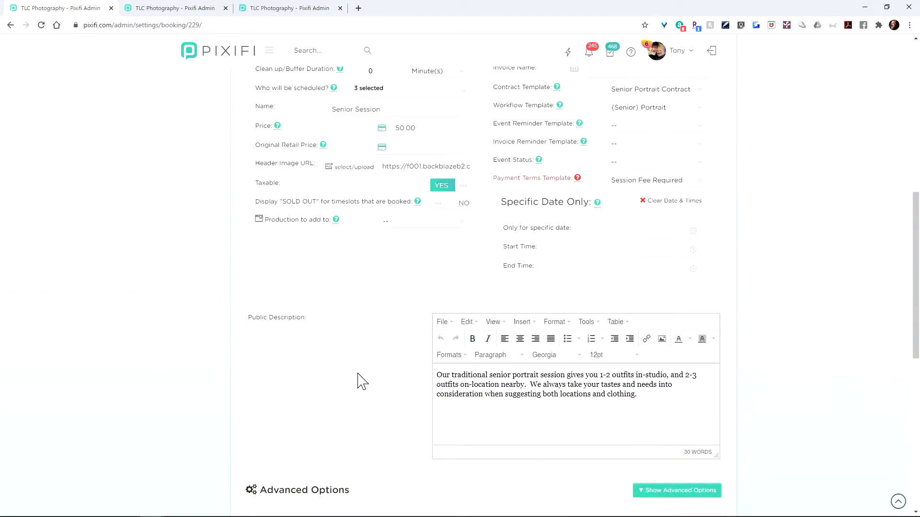
{"action": "scroll", "coordinate": [336, 412], "scroll_direction": "down", "scroll_amount": 2}
{"action": "left_click", "coordinate": [307, 340]}
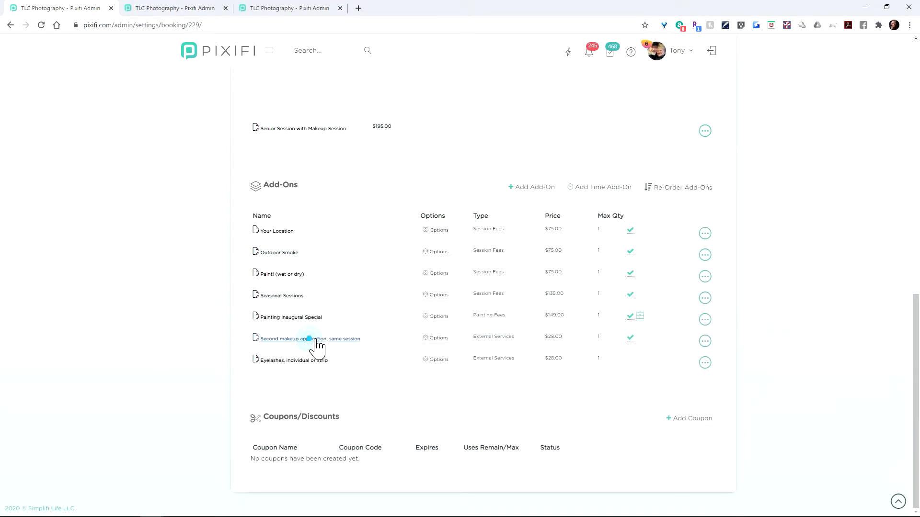
- Add a new service to the booking page and set its service event type to Senior Portrait
{"action": "scroll", "coordinate": [349, 298], "scroll_direction": "up", "scroll_amount": 6}
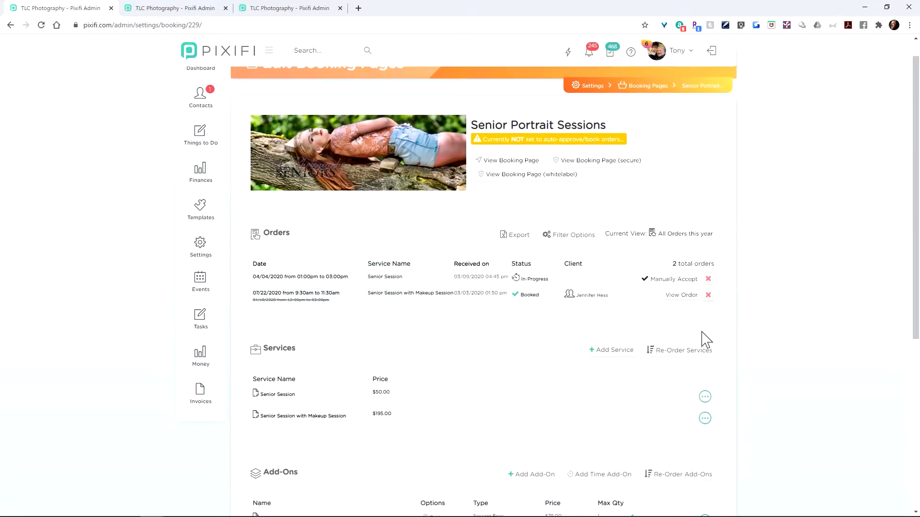
{"action": "left_click", "coordinate": [613, 353]}
{"action": "scroll", "coordinate": [513, 374], "scroll_direction": "down", "scroll_amount": 3}
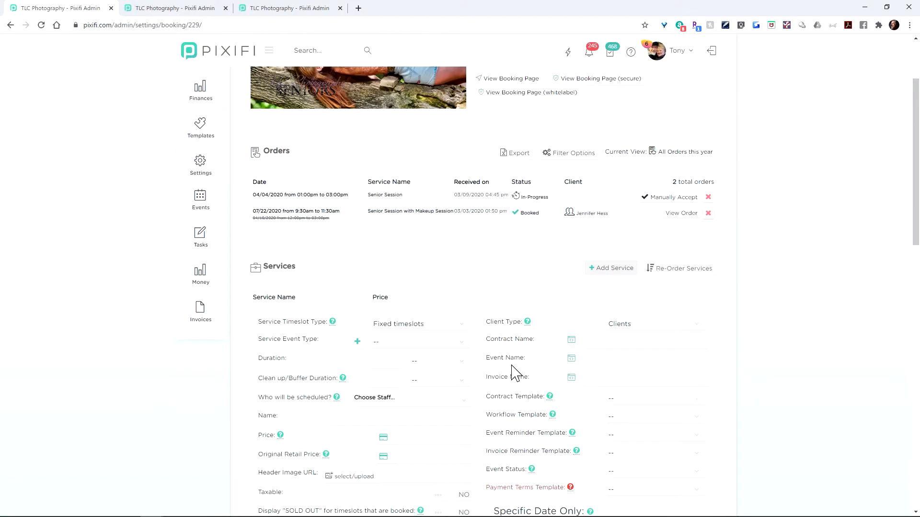
{"action": "left_click", "coordinate": [395, 282]}
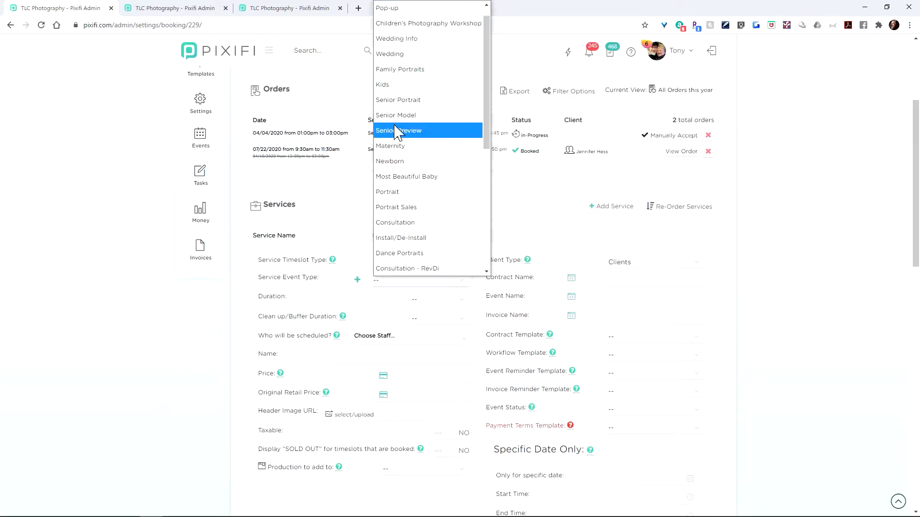
{"action": "left_click", "coordinate": [402, 105]}
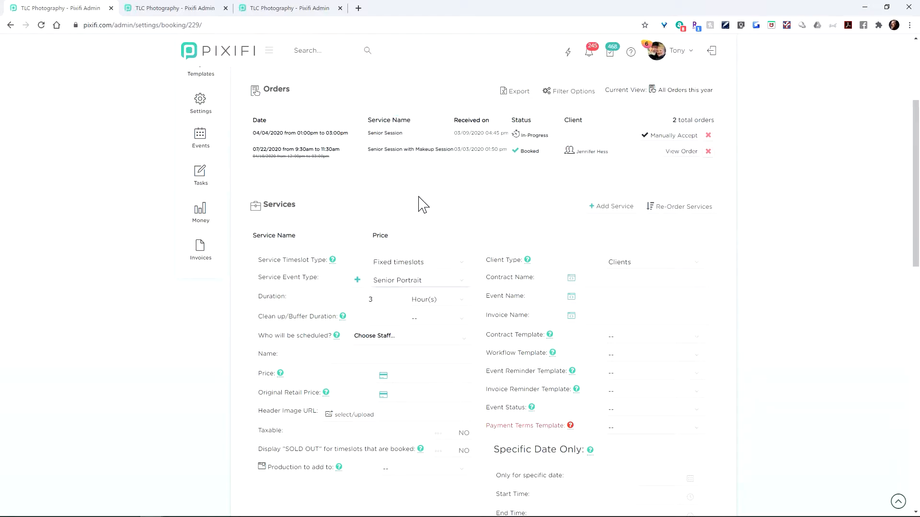
- Keep Senior Portrait as the new service's event type and set its duration to 2 hours
{"action": "double_click", "coordinate": [388, 298]}
{"action": "double_click", "coordinate": [387, 299]}
{"action": "type", "text": "3"}
{"action": "left_click", "coordinate": [437, 286]}
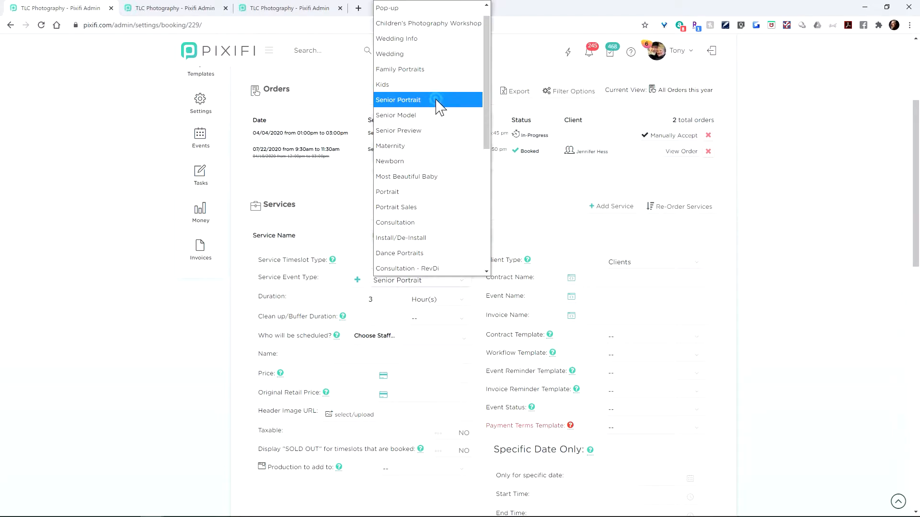
{"action": "left_click", "coordinate": [437, 102]}
{"action": "double_click", "coordinate": [390, 306]}
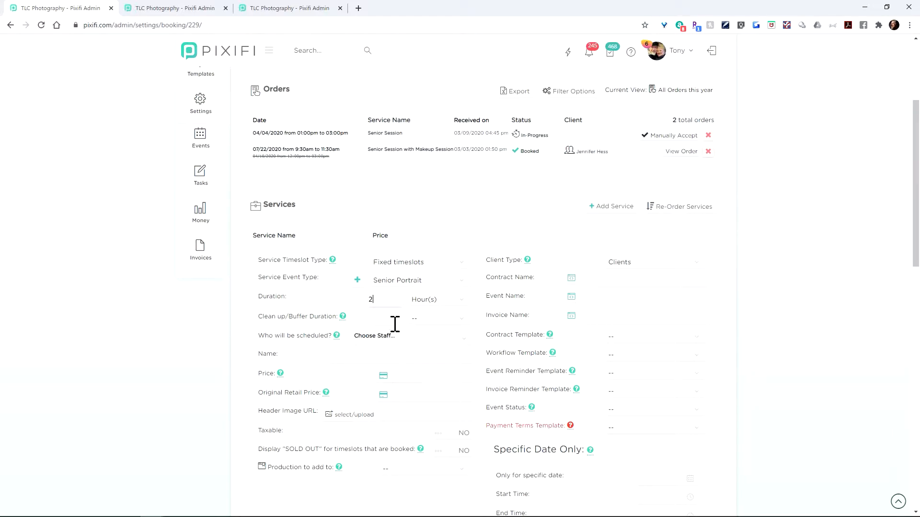
- Choose one staff member as the person scheduled for the new service
{"action": "left_click", "coordinate": [388, 341]}
{"action": "left_click", "coordinate": [388, 373]}
{"action": "left_click", "coordinate": [315, 353]}
- Name the new service "Senior Portrait Special Set" and set its price to 1500
{"action": "left_click", "coordinate": [377, 370]}
{"action": "type", "text": "Se"}
{"action": "key", "text": "BackSpace"}
{"action": "key", "text": "BackSpace"}
{"action": "key", "text": "BackSpace"}
{"action": "key", "text": "BackSpace"}
{"action": "key", "text": "BackSpace"}
{"action": "key", "text": "BackSpace"}
{"action": "key", "text": "BackSpace"}
{"action": "key", "text": "BackSpace"}
{"action": "key", "text": "BackSpace"}
{"action": "key", "text": "BackSpace"}
{"action": "key", "text": "BackSpace"}
{"action": "key", "text": "BackSpace"}
{"action": "key", "text": "BackSpace"}
{"action": "key", "text": "BackSpace"}
{"action": "left_click", "coordinate": [458, 384]}
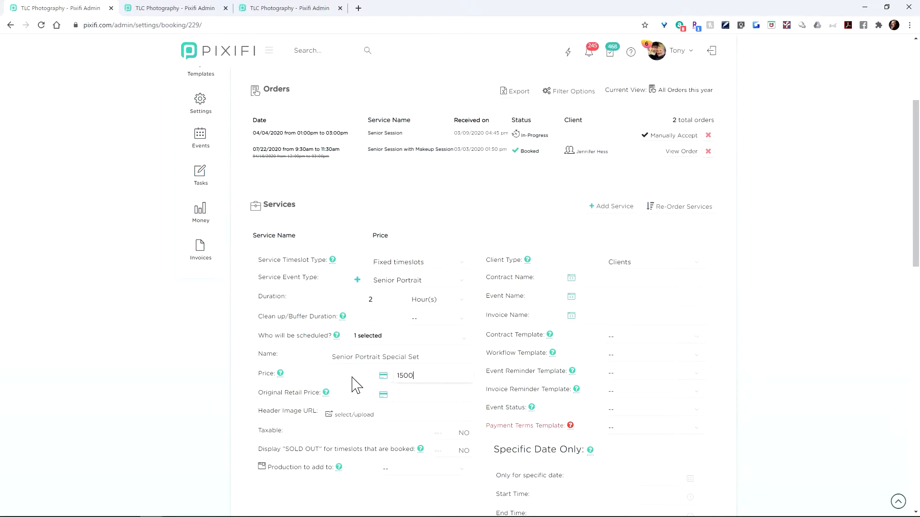
- Make the new service taxable, leaving its original retail price empty
{"action": "scroll", "coordinate": [357, 386], "scroll_direction": "down", "scroll_amount": 1}
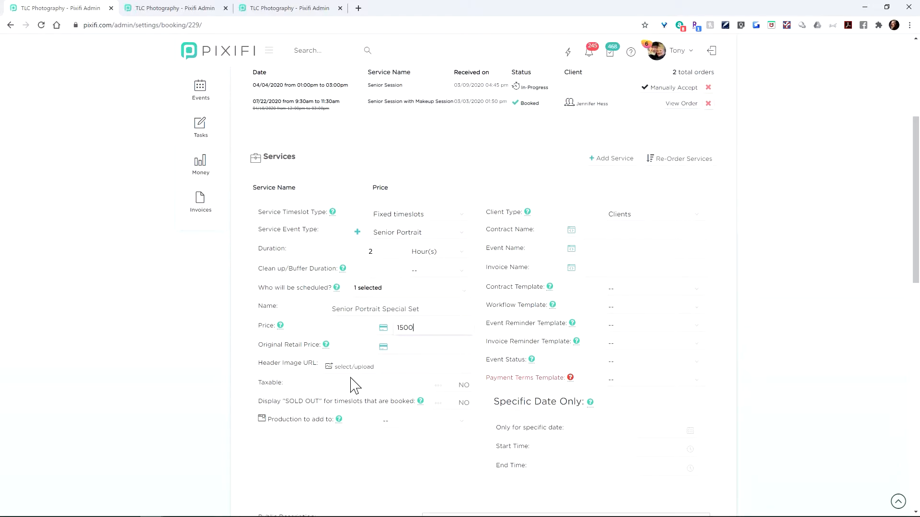
{"action": "left_click", "coordinate": [438, 359]}
{"action": "left_click", "coordinate": [464, 386]}
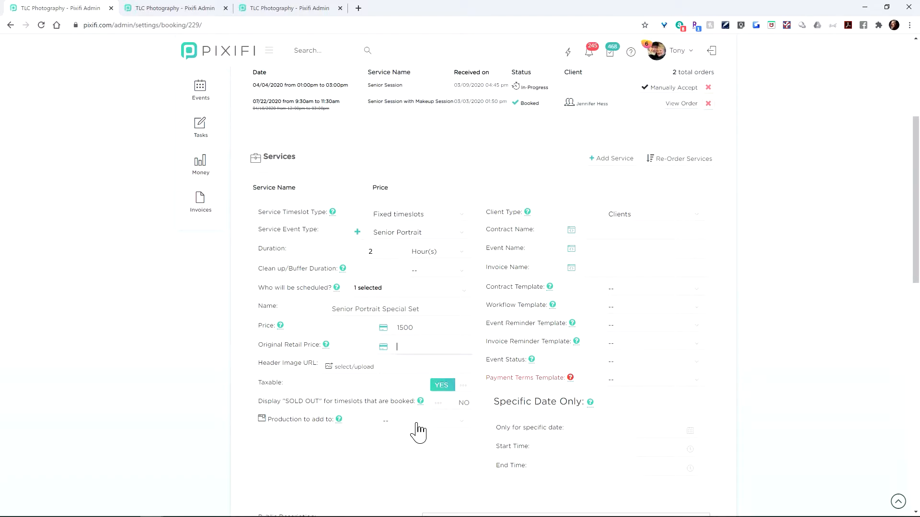
{"action": "mouse_move", "coordinate": [344, 430]}
- Set the contract name to "Senior Set - " followed by the Contact 1 First & Last Name token
{"action": "left_click", "coordinate": [630, 242]}
{"action": "type", "text": "Senior Set -"}
{"action": "left_click", "coordinate": [580, 235]}
{"action": "left_click", "coordinate": [527, 290]}
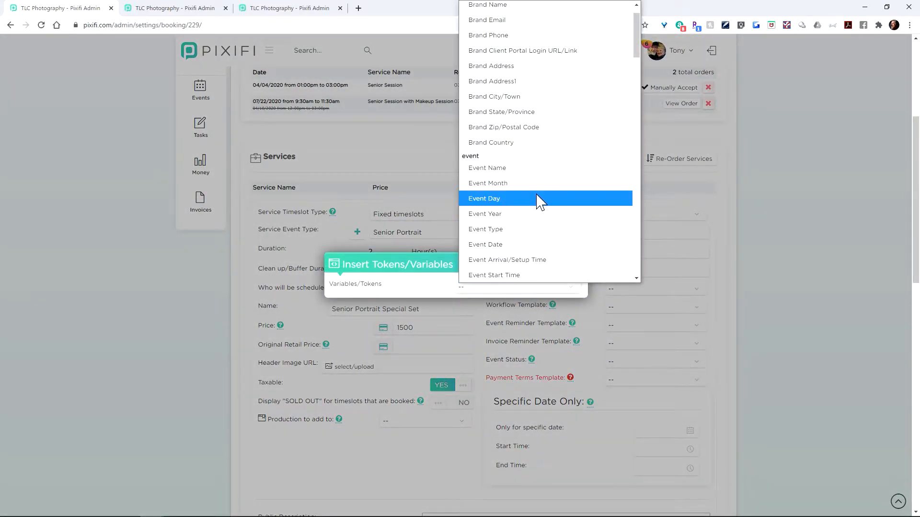
{"action": "scroll", "coordinate": [539, 201], "scroll_direction": "down", "scroll_amount": 3}
{"action": "scroll", "coordinate": [539, 201], "scroll_direction": "down", "scroll_amount": 15}
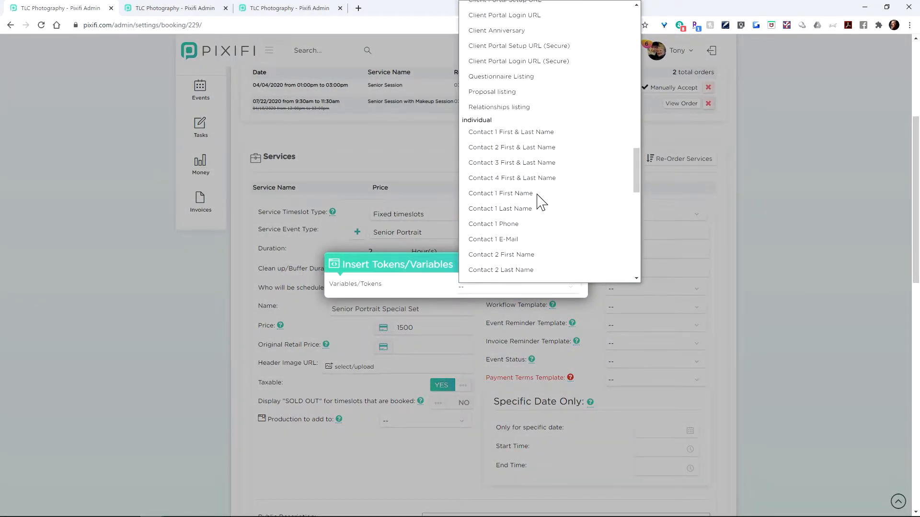
{"action": "left_click", "coordinate": [541, 133]}
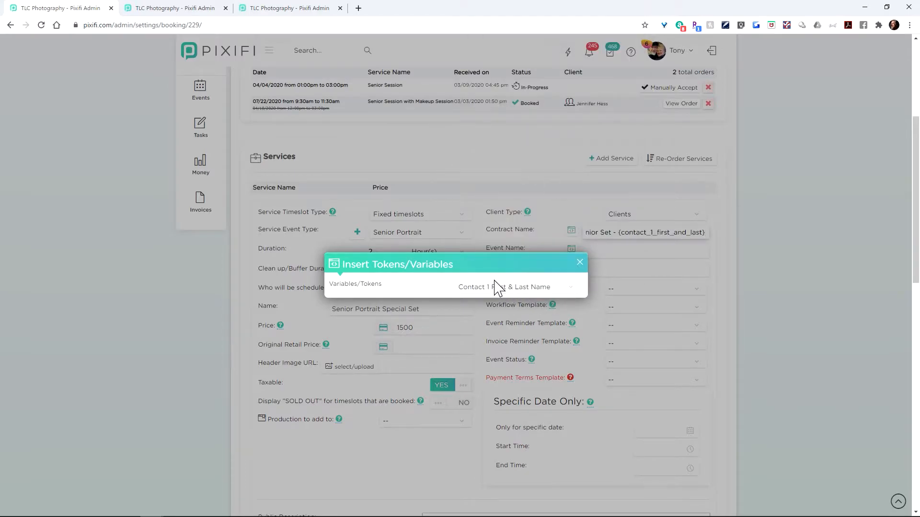
{"action": "left_click", "coordinate": [579, 263]}
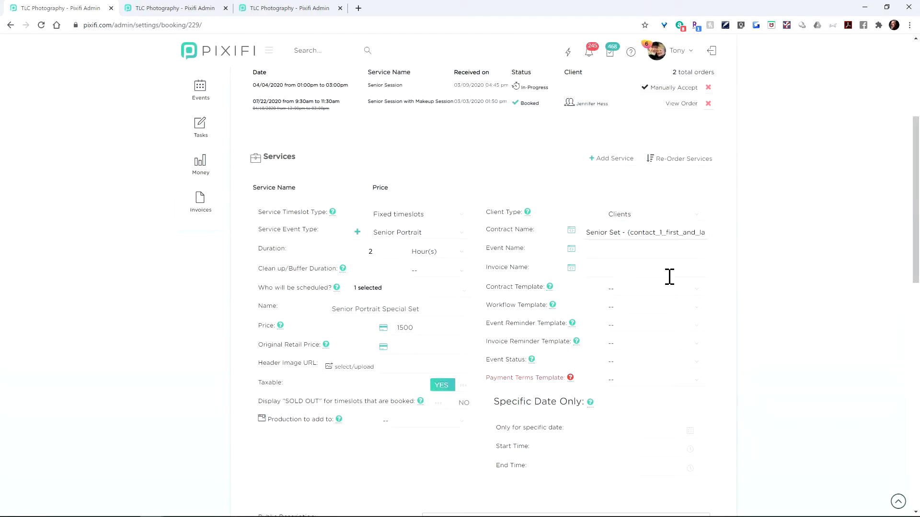
- Copy the contract name with its contact token into the service's event name and invoice name
{"action": "key", "text": "ctrl+a"}
{"action": "key", "text": "ctrl+c"}
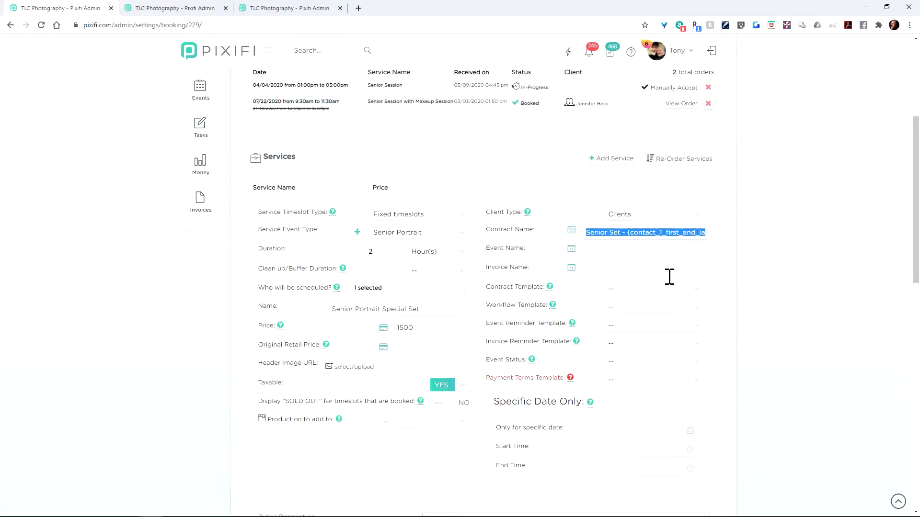
{"action": "left_click", "coordinate": [628, 263]}
{"action": "key", "text": "ctrl+v"}
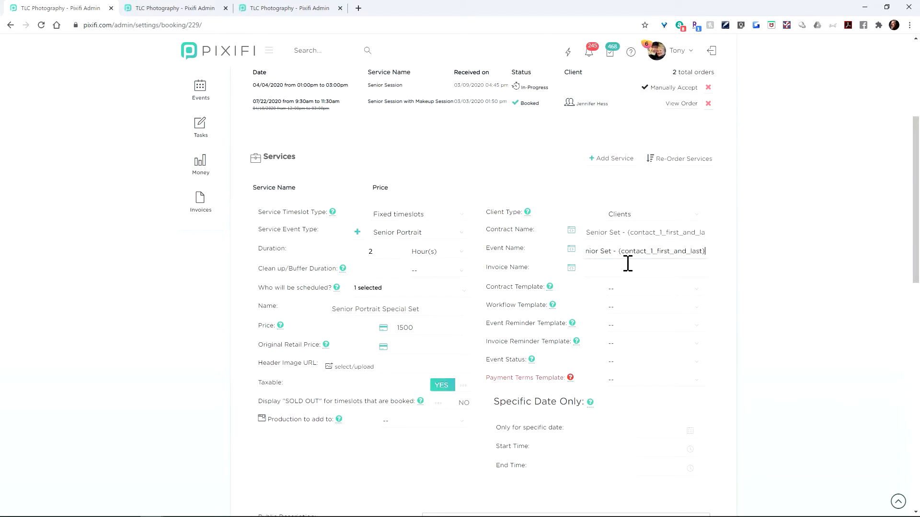
{"action": "left_click", "coordinate": [625, 275]}
{"action": "type", "text": "Senior Set - {contact_1_first_and_last}"}
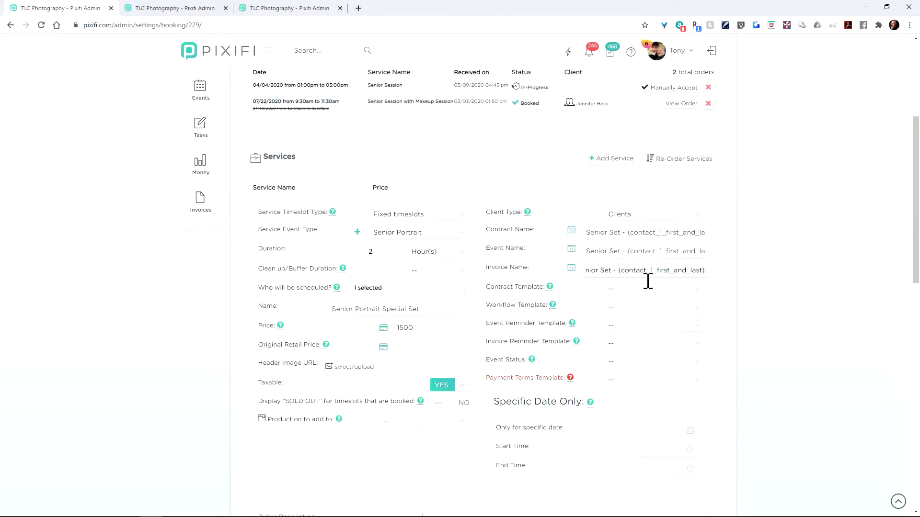
- Assign the Senior Portrait Contract template and the {Senior} Portrait Session [standard] workflow template to the service
{"action": "left_click", "coordinate": [639, 290]}
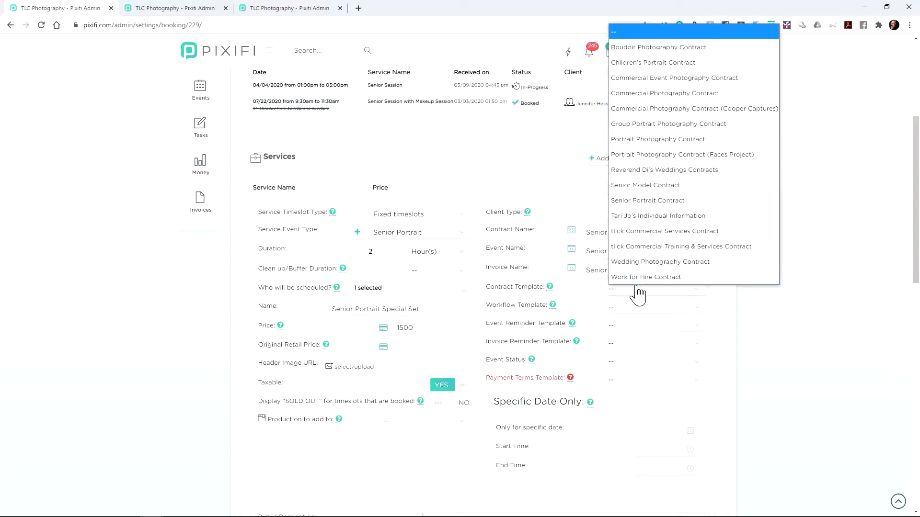
{"action": "left_click", "coordinate": [641, 200]}
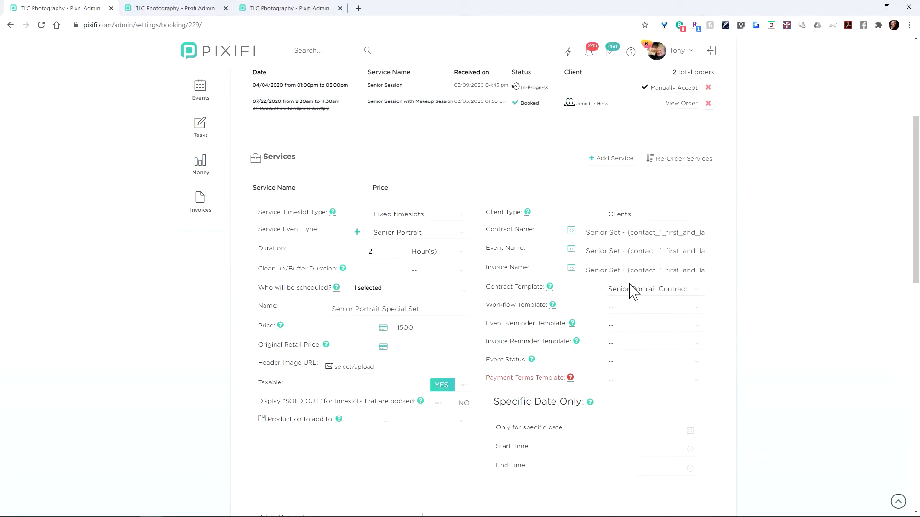
{"action": "left_click", "coordinate": [635, 311]}
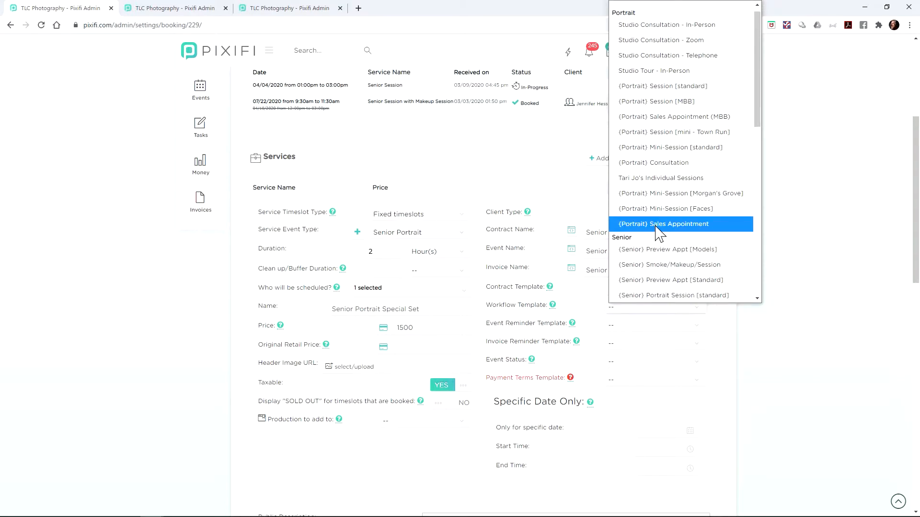
{"action": "scroll", "coordinate": [655, 230], "scroll_direction": "up", "scroll_amount": 1}
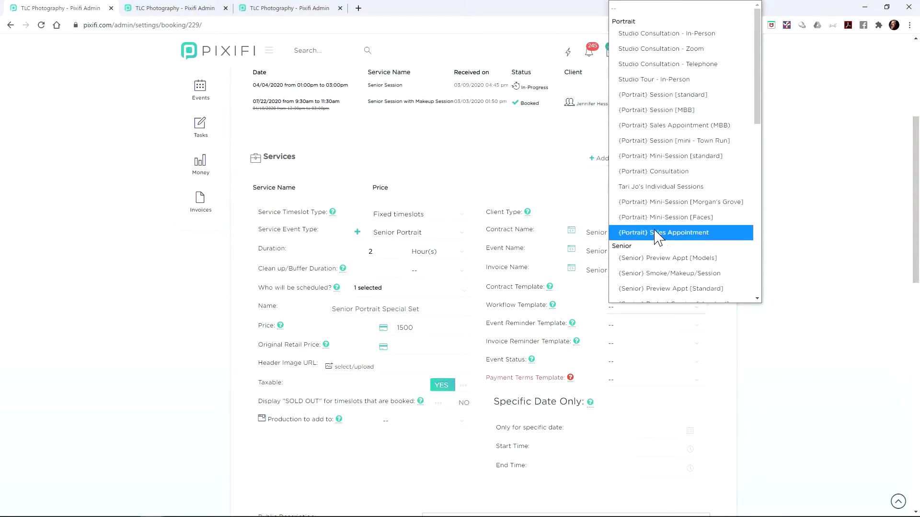
{"action": "scroll", "coordinate": [657, 237], "scroll_direction": "down", "scroll_amount": 2}
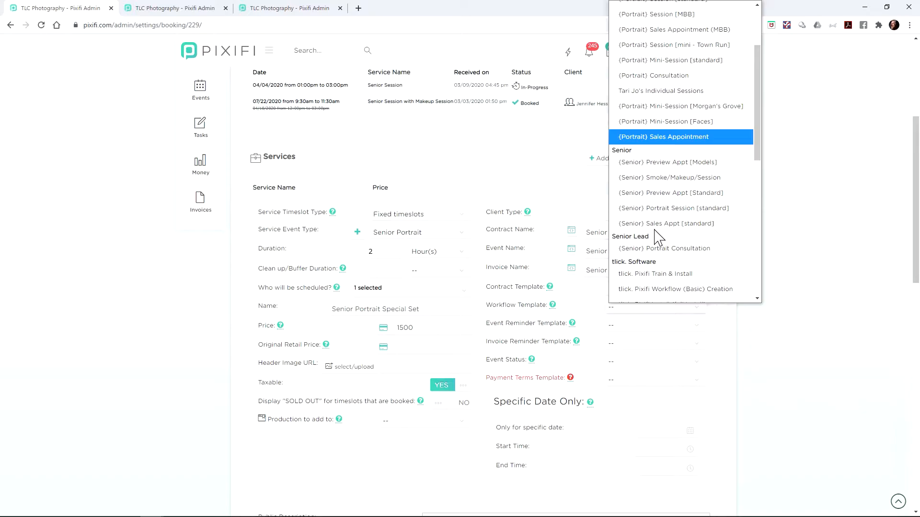
{"action": "left_click", "coordinate": [699, 214]}
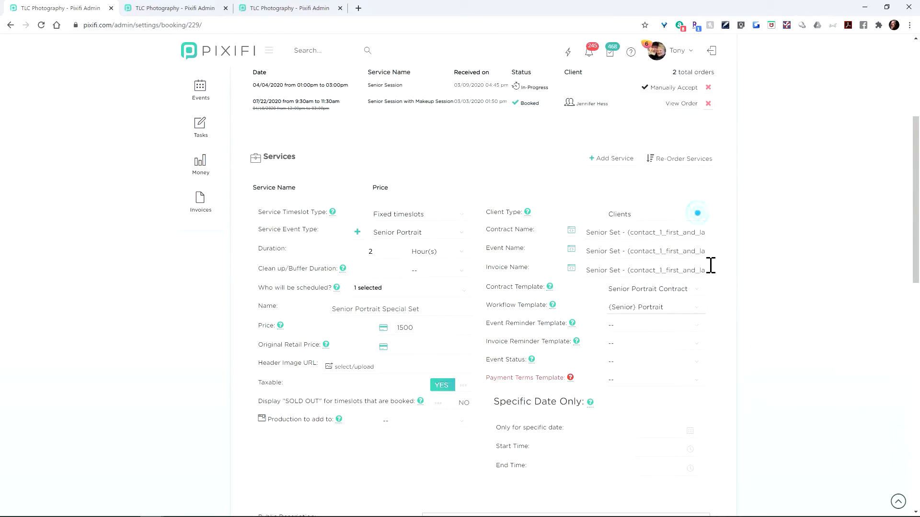
{"action": "left_click", "coordinate": [648, 326]}
{"action": "scroll", "coordinate": [642, 316], "scroll_direction": "down", "scroll_amount": 2}
{"action": "left_click", "coordinate": [601, 326]}
- Set the service's event status to Waiting to Shoot and its payment terms template to Order Half-Down
{"action": "left_click", "coordinate": [640, 362]}
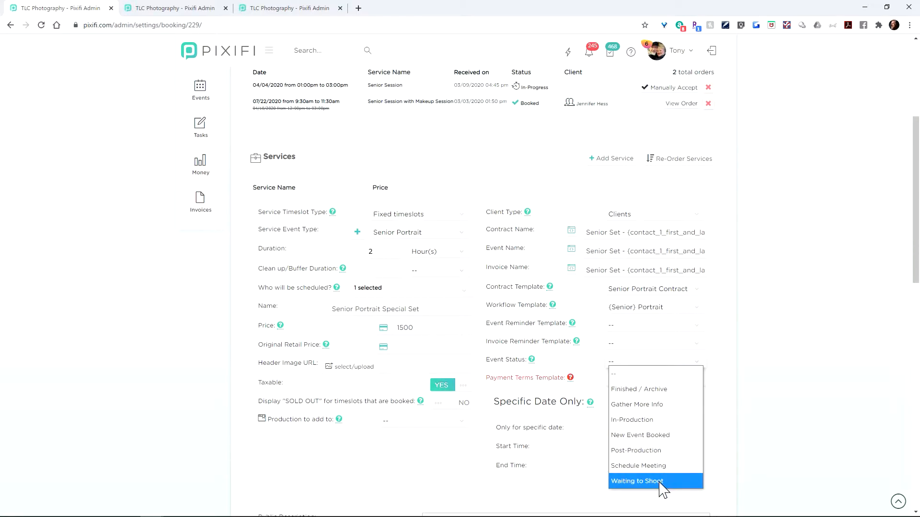
{"action": "left_click", "coordinate": [639, 493]}
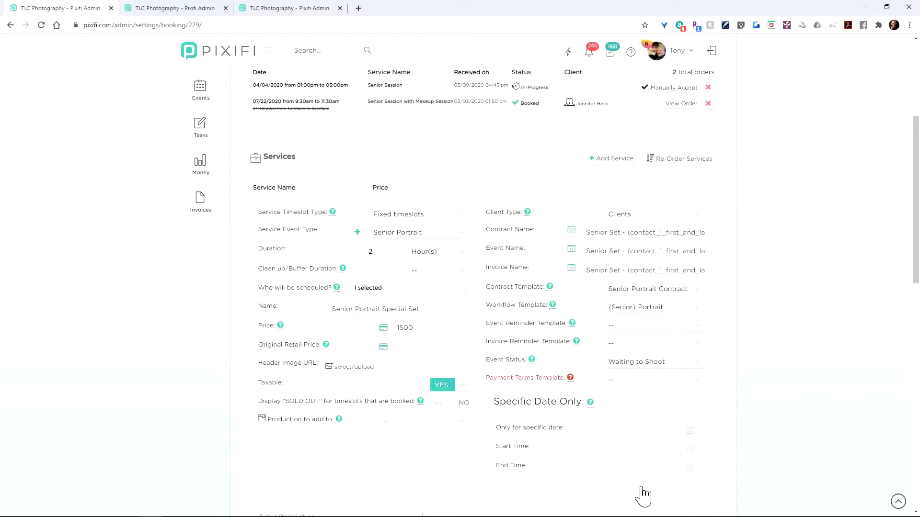
{"action": "left_click", "coordinate": [648, 381]}
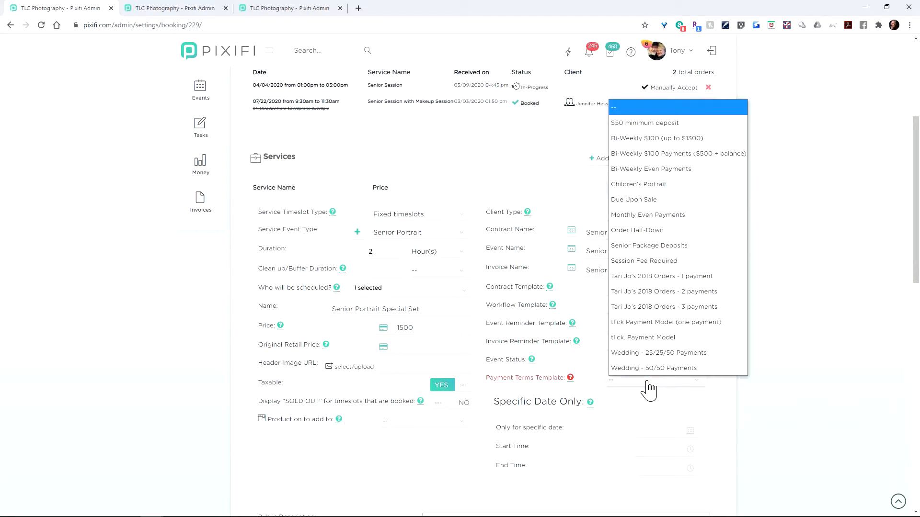
{"action": "left_click", "coordinate": [660, 230]}
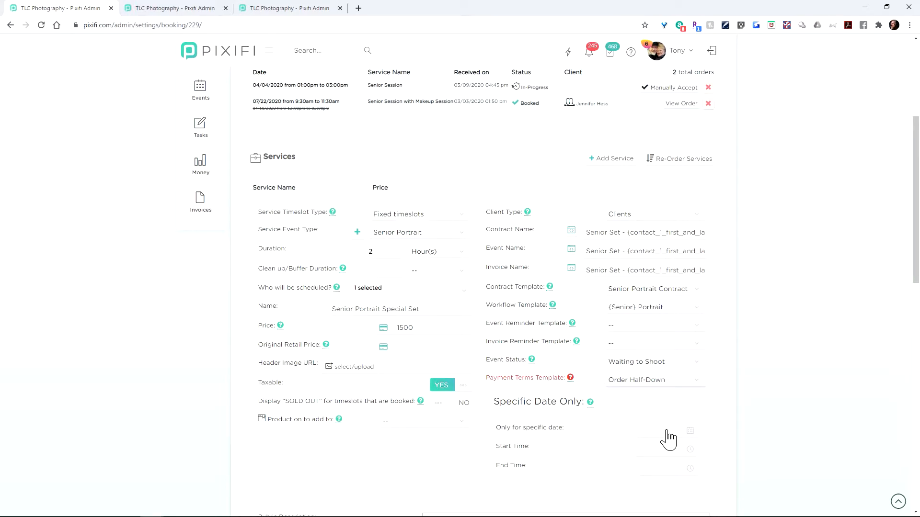
- Write "Senior Portrait with special set design" as the service's public description
{"action": "scroll", "coordinate": [668, 439], "scroll_direction": "down", "scroll_amount": 2}
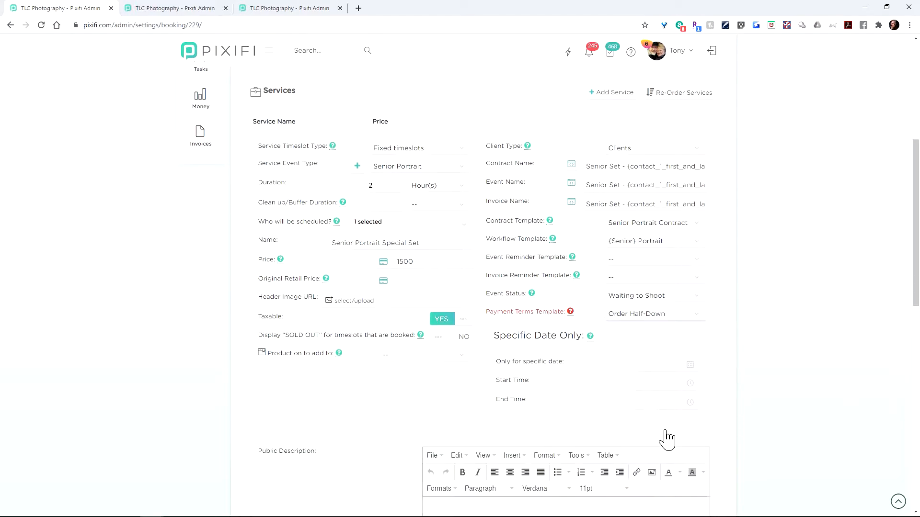
{"action": "left_click", "coordinate": [532, 357]}
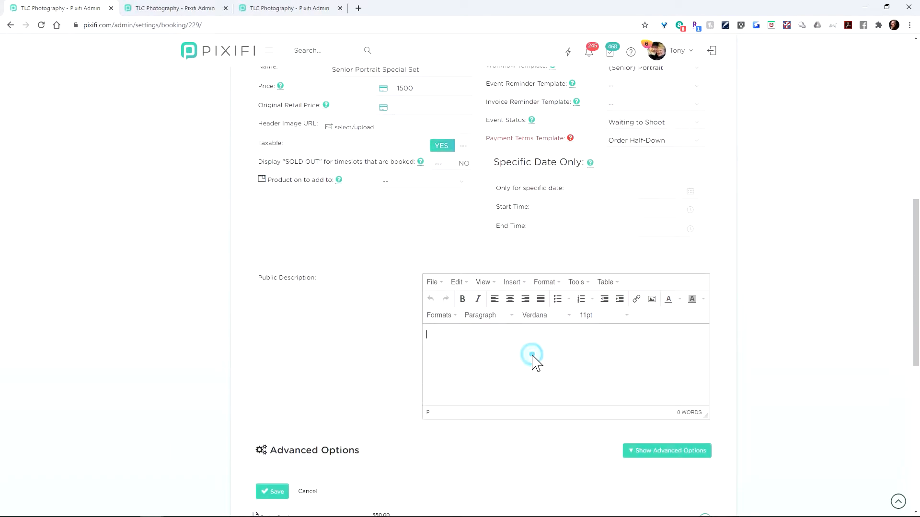
{"action": "type", "text": "Senior Portrait with spec"}
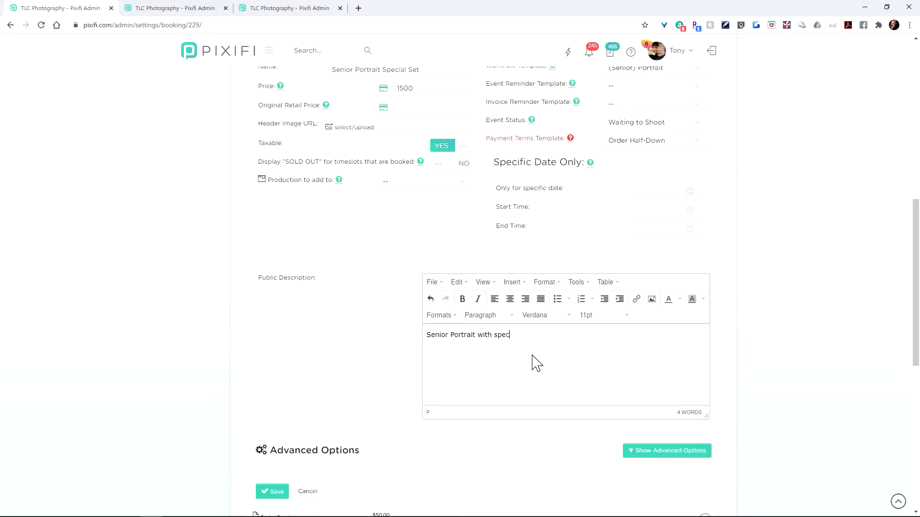
{"action": "type", "text": "ial set design"}
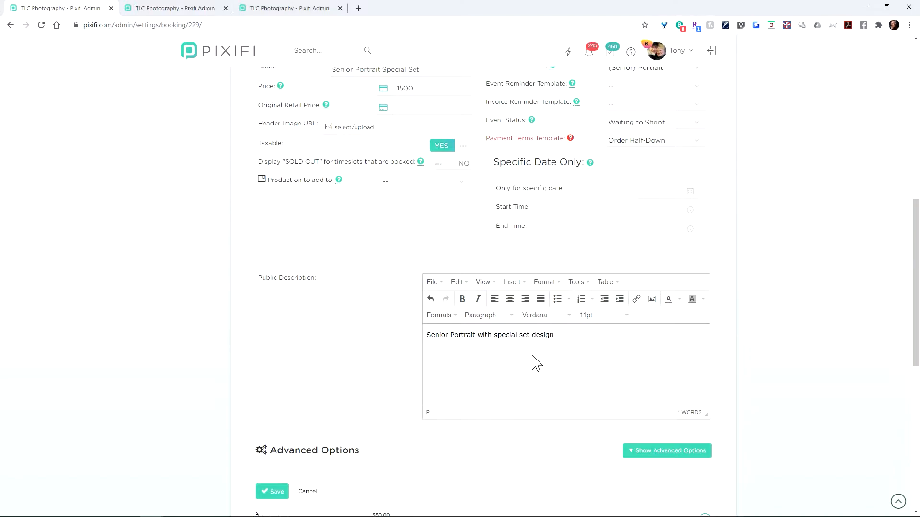
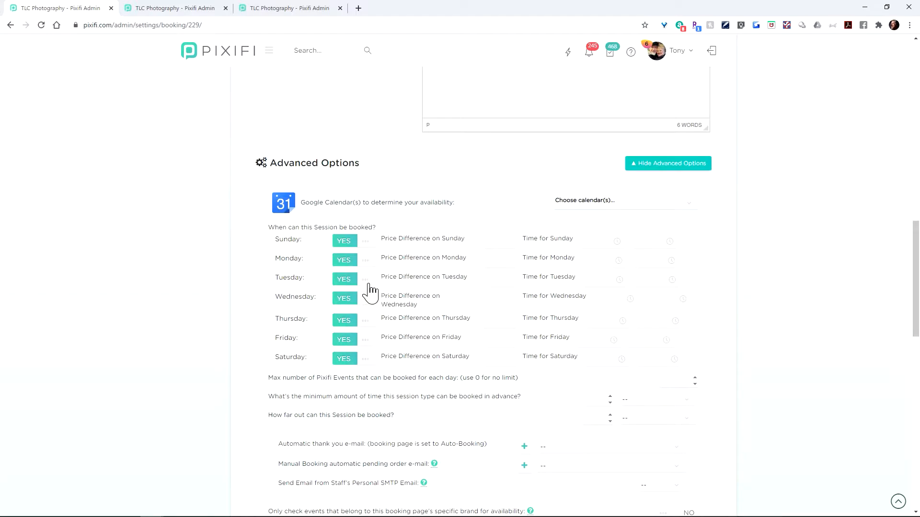
- Make the session unbookable on Sunday and Saturday, and set the Monday price difference to 75
{"action": "left_click", "coordinate": [353, 241]}
{"action": "left_click", "coordinate": [355, 360]}
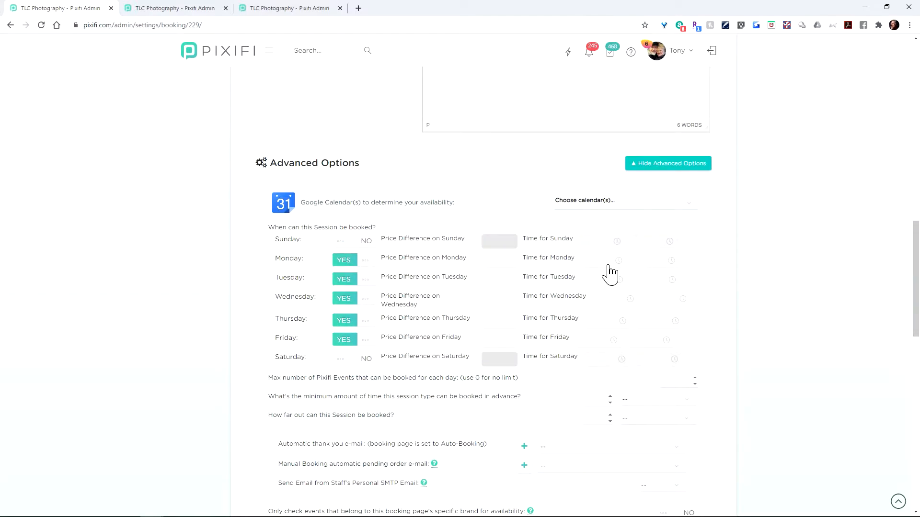
{"action": "left_click", "coordinate": [509, 272]}
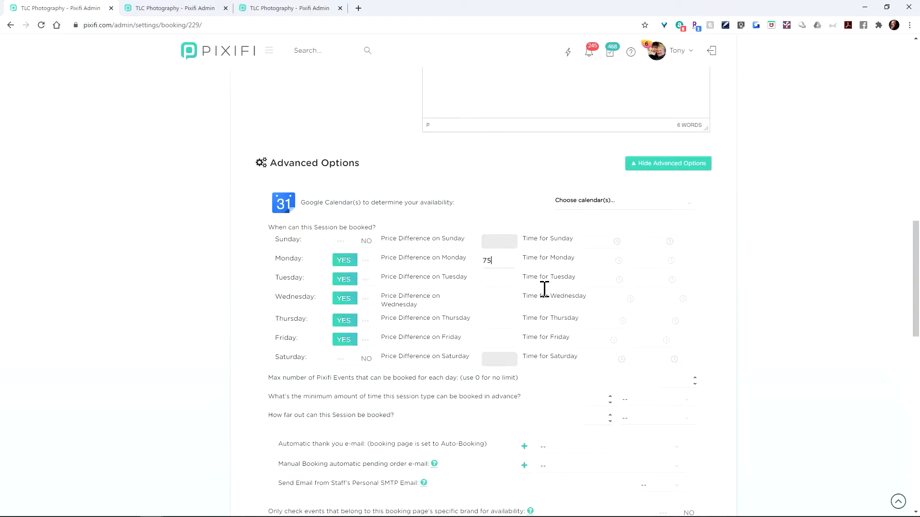
- Set the service's daily event maximum to 0, minimum advance booking time to 45 days and furthest booking range to 9 months
{"action": "scroll", "coordinate": [527, 292], "scroll_direction": "down", "scroll_amount": 2}
{"action": "left_click", "coordinate": [663, 285]}
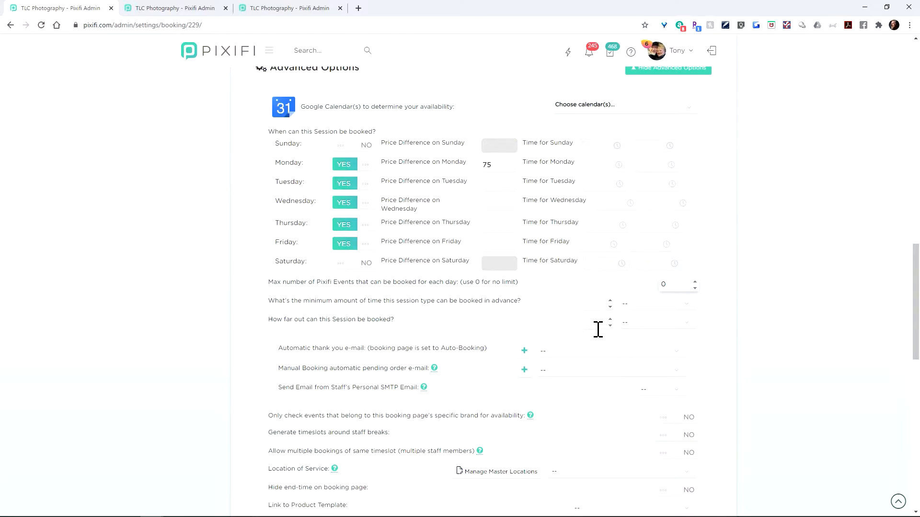
{"action": "left_click", "coordinate": [603, 315]}
{"action": "left_click", "coordinate": [678, 306]}
{"action": "left_click", "coordinate": [649, 367]}
{"action": "left_click", "coordinate": [609, 331]}
{"action": "left_click", "coordinate": [663, 322]}
{"action": "left_click", "coordinate": [647, 381]}
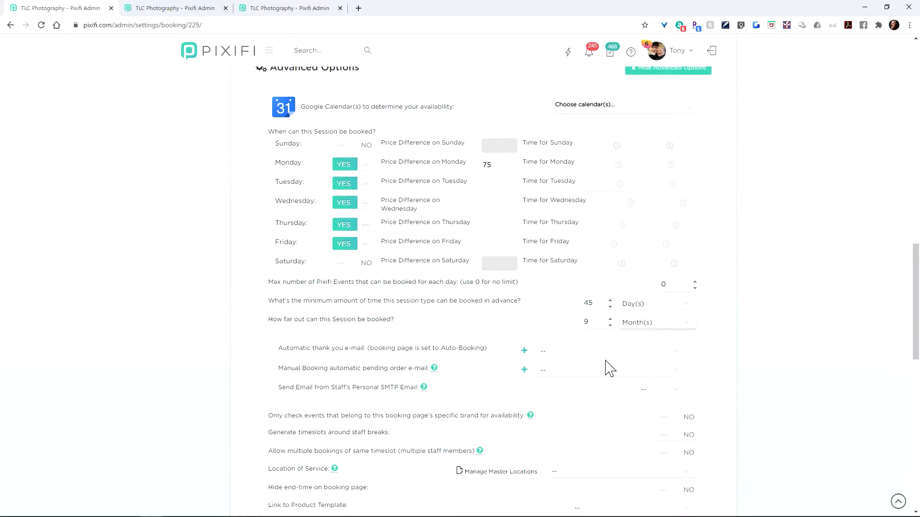
- Look over the product templates list under Products and Services, and return to the booking page settings
{"action": "scroll", "coordinate": [469, 349], "scroll_direction": "down", "scroll_amount": 3}
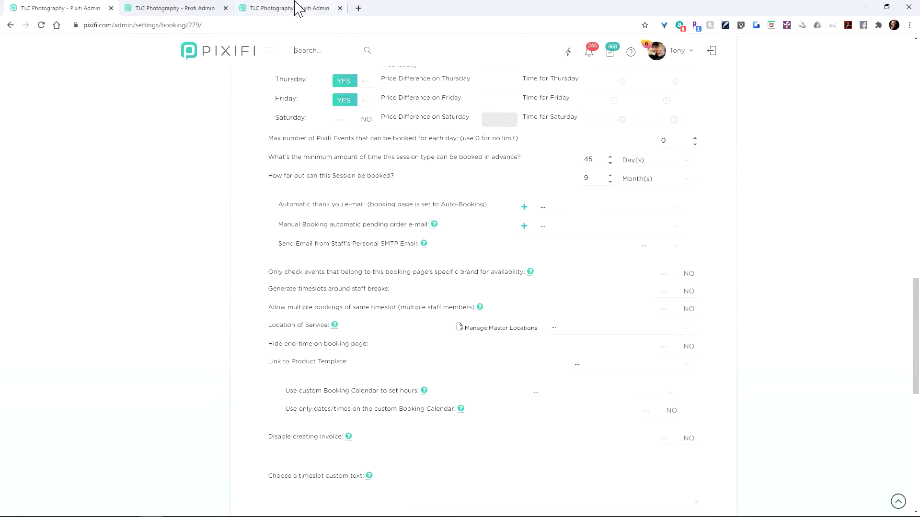
{"action": "left_click", "coordinate": [201, 8]}
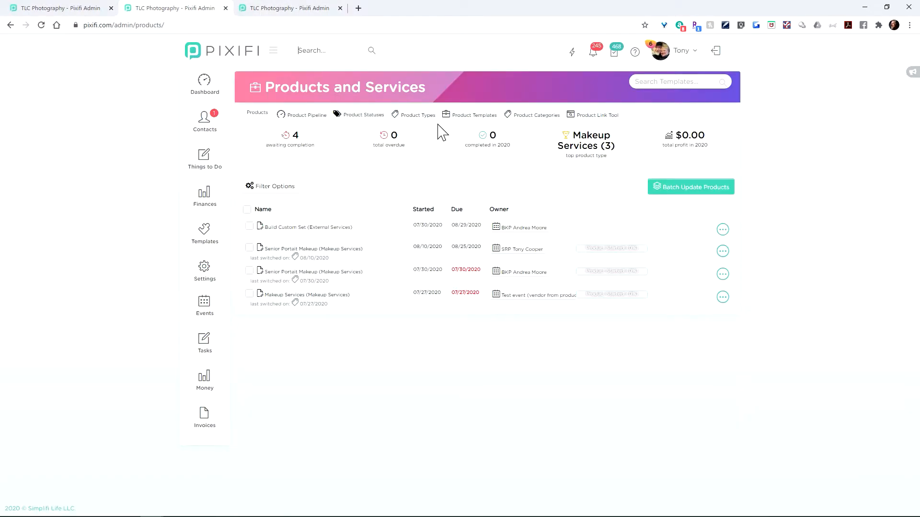
{"action": "left_click", "coordinate": [468, 116]}
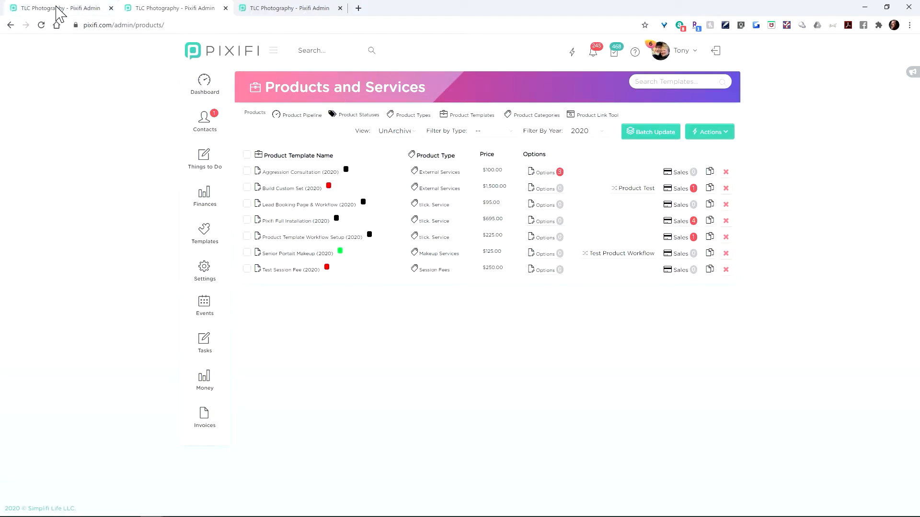
{"action": "left_click", "coordinate": [53, 9]}
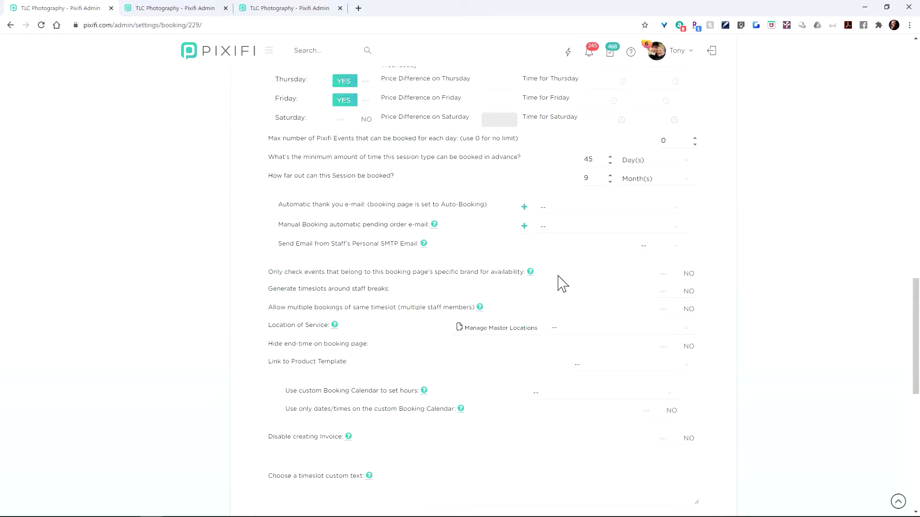
- Link the service to the Build Custom Set (2020) product template and save the service
{"action": "left_click", "coordinate": [618, 369]}
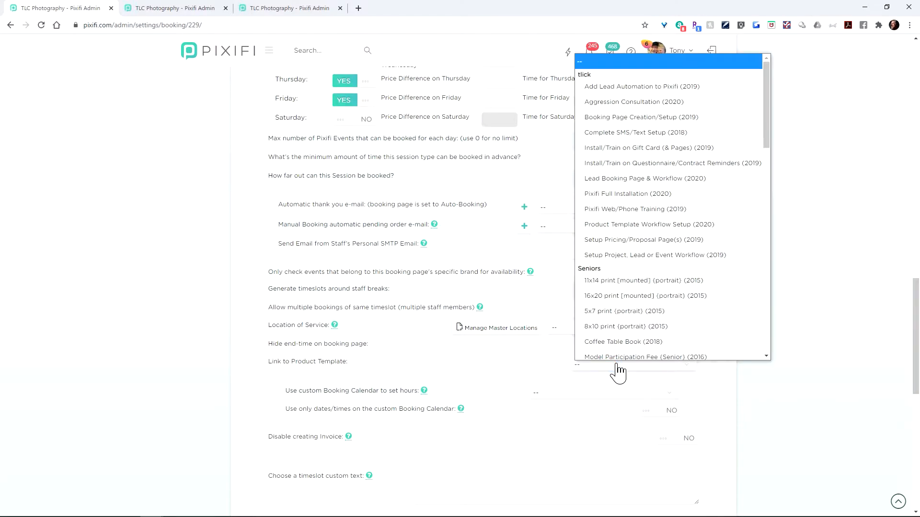
{"action": "scroll", "coordinate": [648, 297], "scroll_direction": "down", "scroll_amount": 5}
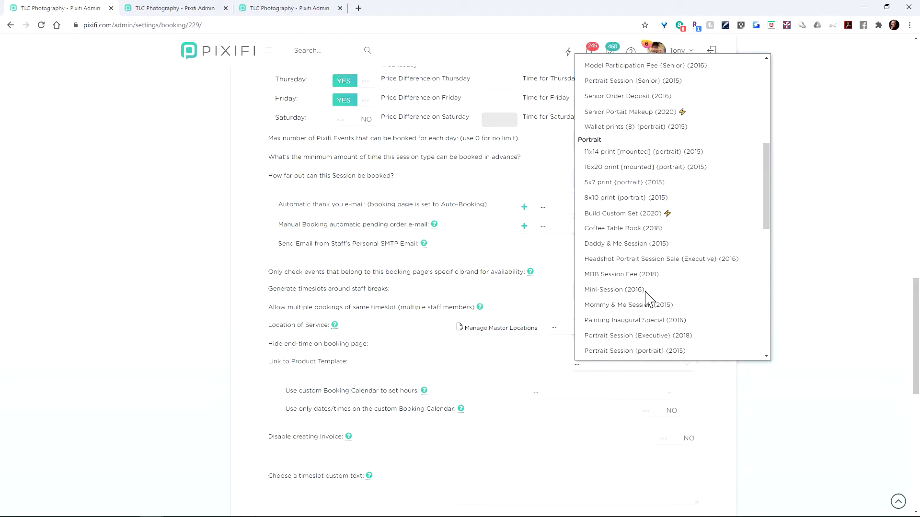
{"action": "scroll", "coordinate": [648, 298], "scroll_direction": "up", "scroll_amount": 8}
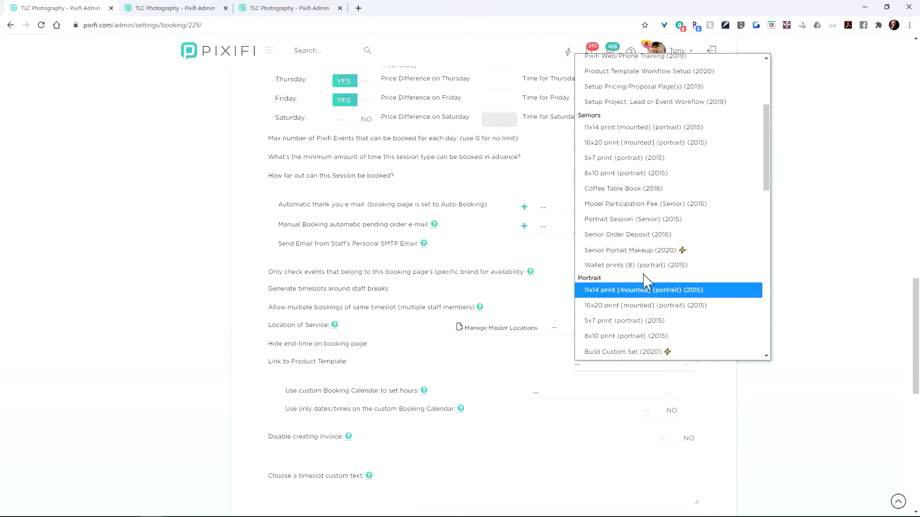
{"action": "scroll", "coordinate": [648, 282], "scroll_direction": "down", "scroll_amount": 2}
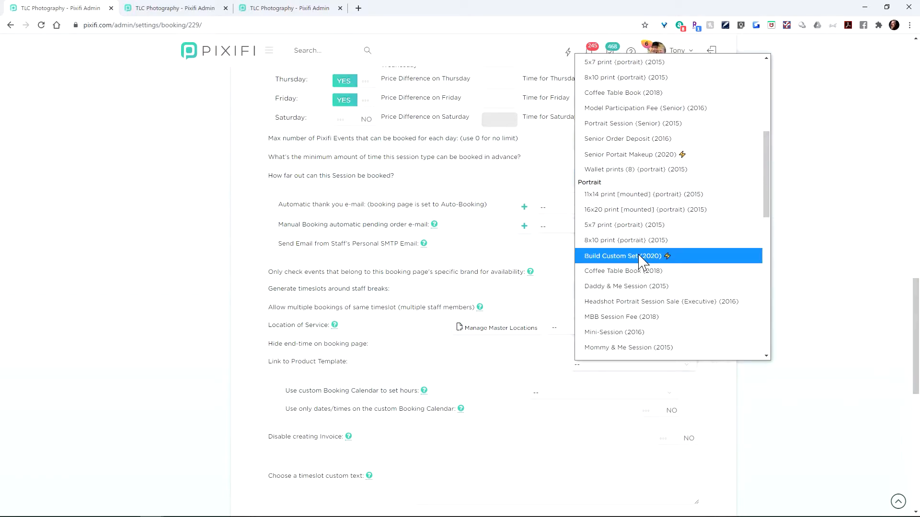
{"action": "left_click", "coordinate": [640, 258]}
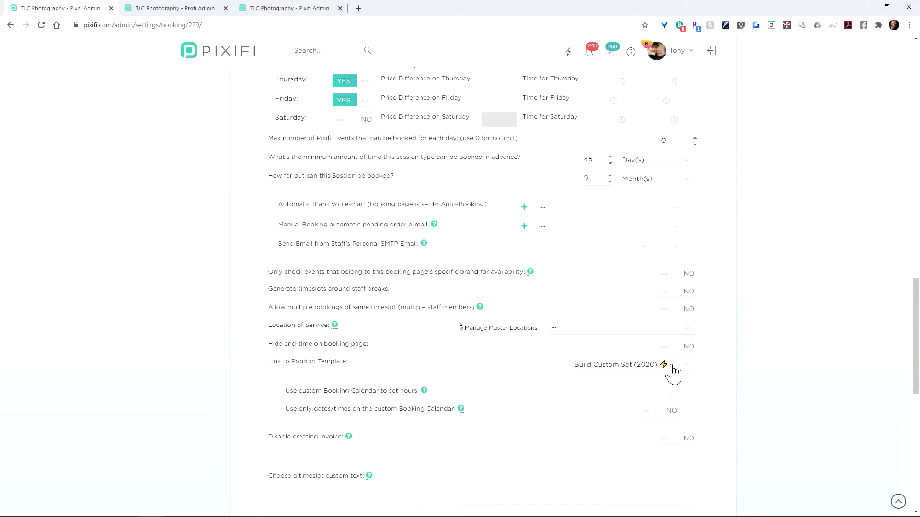
{"action": "scroll", "coordinate": [493, 403], "scroll_direction": "down", "scroll_amount": 2}
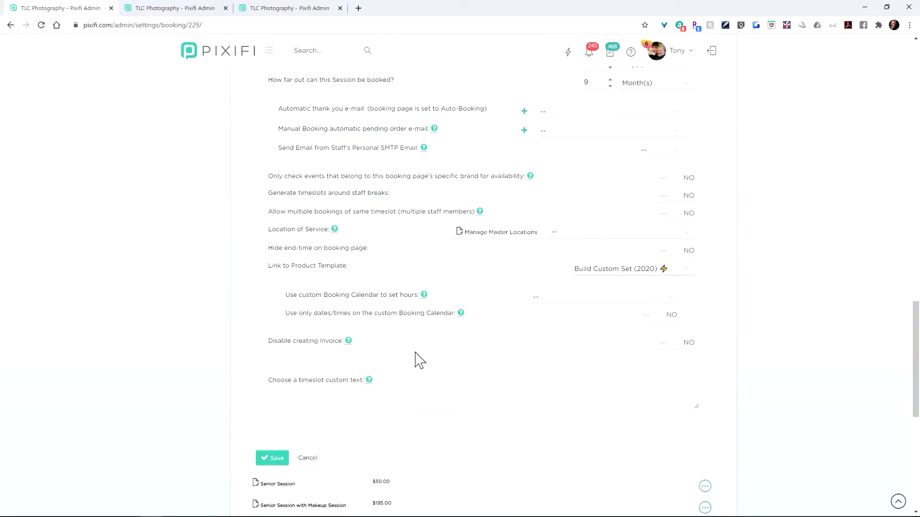
{"action": "left_click", "coordinate": [274, 457]}
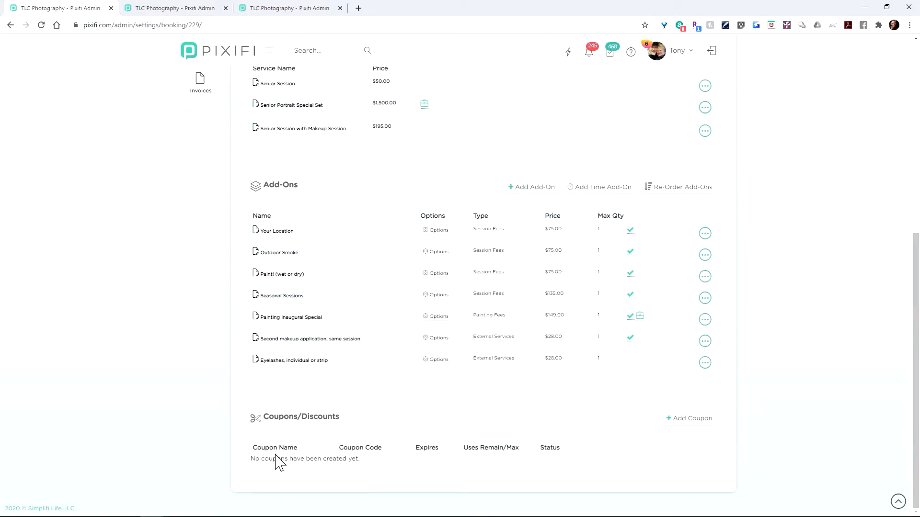
- Reopen the Senior Portrait Special Set service from the services list and expand its advanced options
{"action": "scroll", "coordinate": [297, 268], "scroll_direction": "up", "scroll_amount": 3}
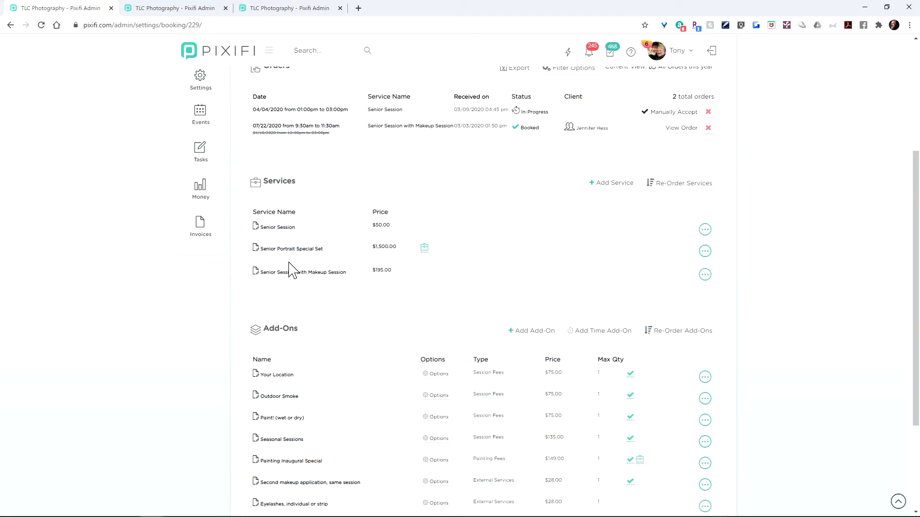
{"action": "mouse_move", "coordinate": [428, 250]}
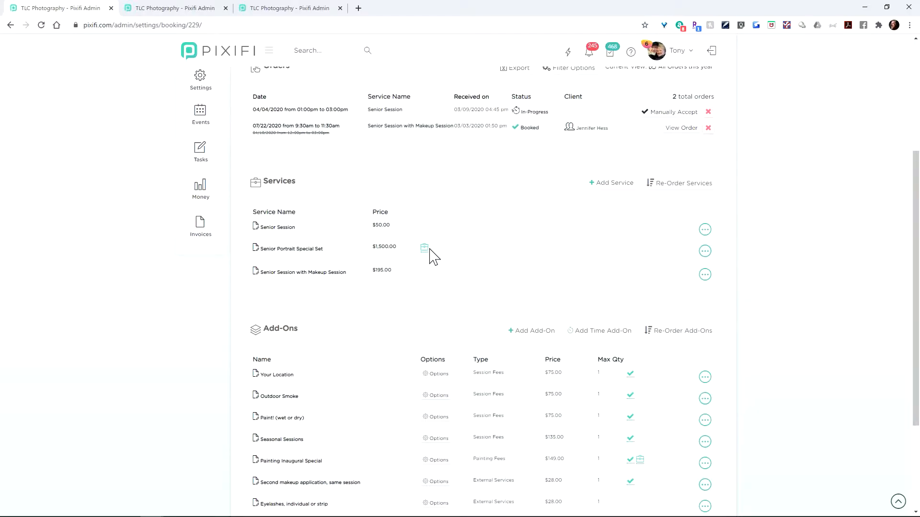
{"action": "mouse_move", "coordinate": [434, 255]}
{"action": "left_click", "coordinate": [298, 250]}
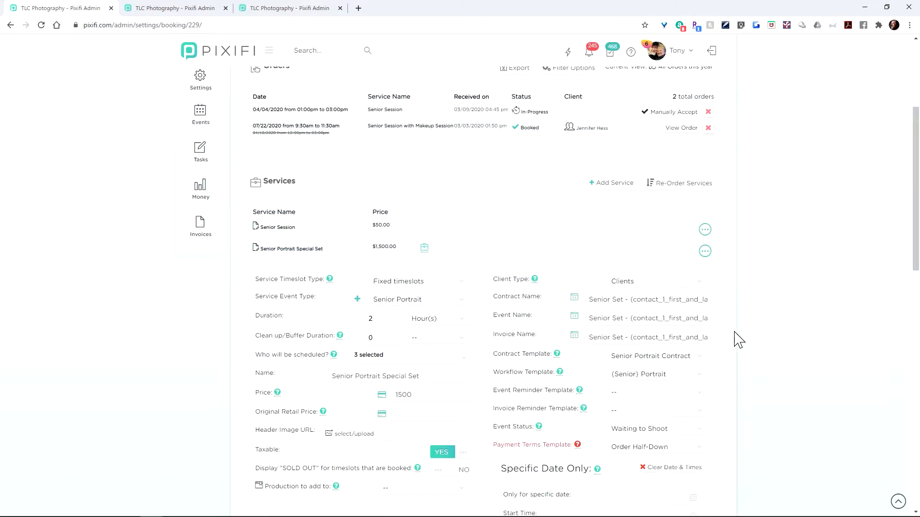
{"action": "scroll", "coordinate": [733, 338], "scroll_direction": "down", "scroll_amount": 9}
{"action": "left_click", "coordinate": [691, 330]}
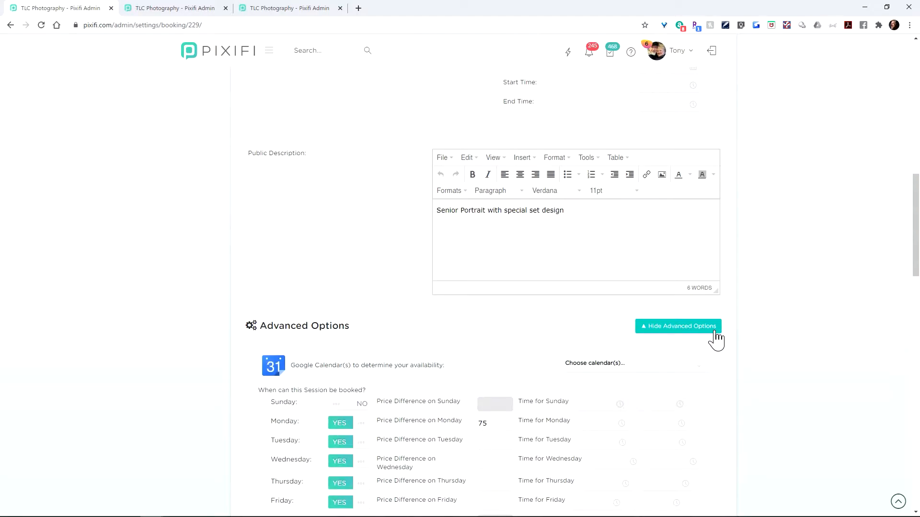
- Check the available product templates for the service link, keep Build Custom Set (2020) selected, and close the service
{"action": "scroll", "coordinate": [747, 344], "scroll_direction": "down", "scroll_amount": 10}
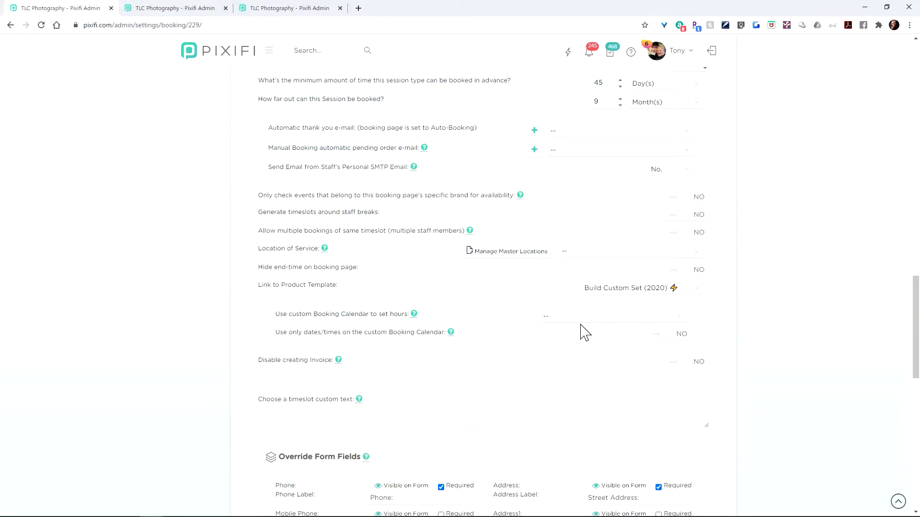
{"action": "left_click", "coordinate": [647, 291]}
{"action": "left_click", "coordinate": [646, 293]}
{"action": "left_click", "coordinate": [648, 293]}
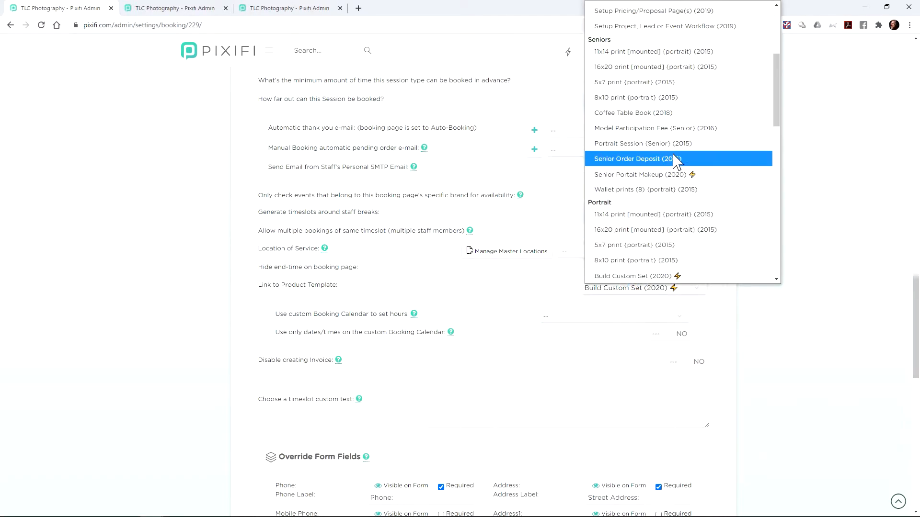
{"action": "left_click", "coordinate": [666, 278]}
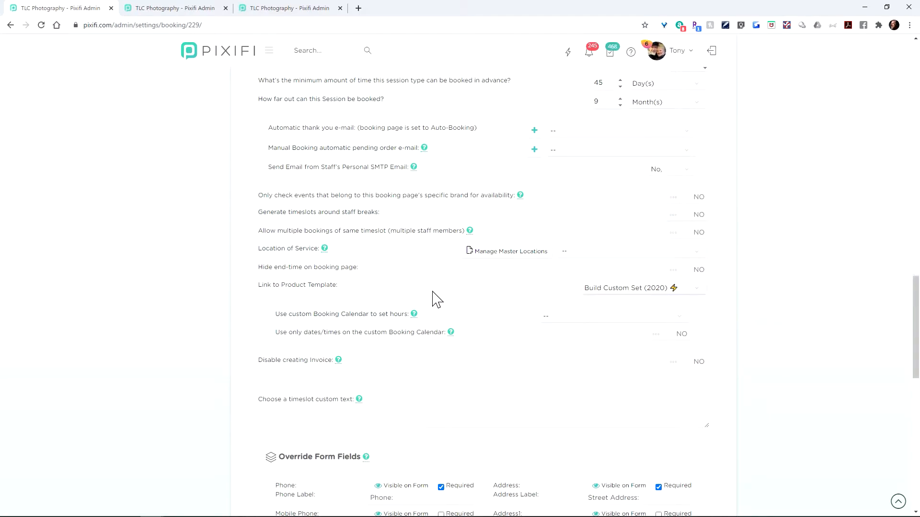
{"action": "scroll", "coordinate": [433, 300], "scroll_direction": "down", "scroll_amount": 5}
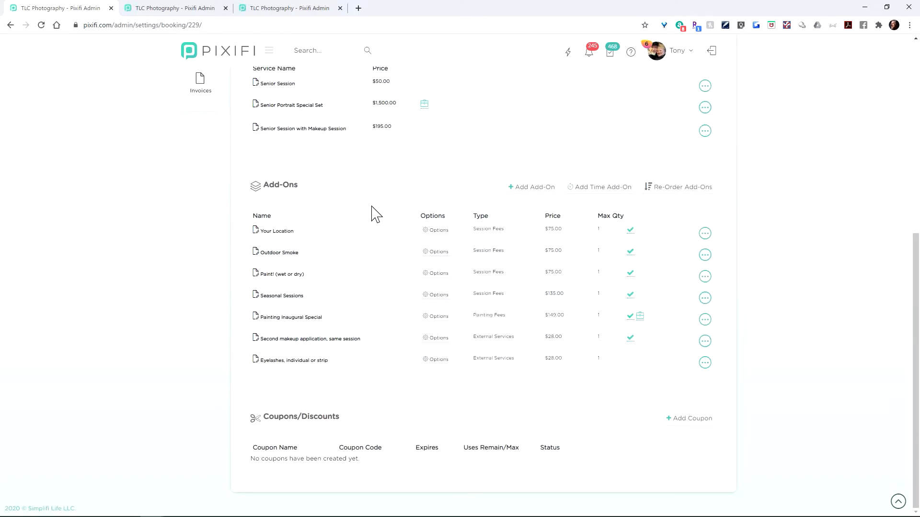
{"action": "scroll", "coordinate": [373, 211], "scroll_direction": "up", "scroll_amount": 3}
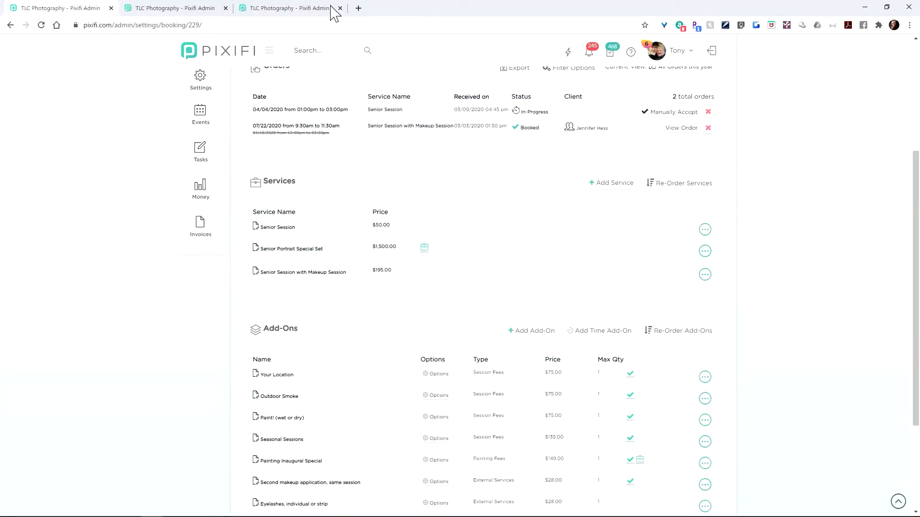
- Examine the Build Custom Set product template's workflow, auto-add and due date settings, and go back to the products list
{"action": "left_click", "coordinate": [167, 8]}
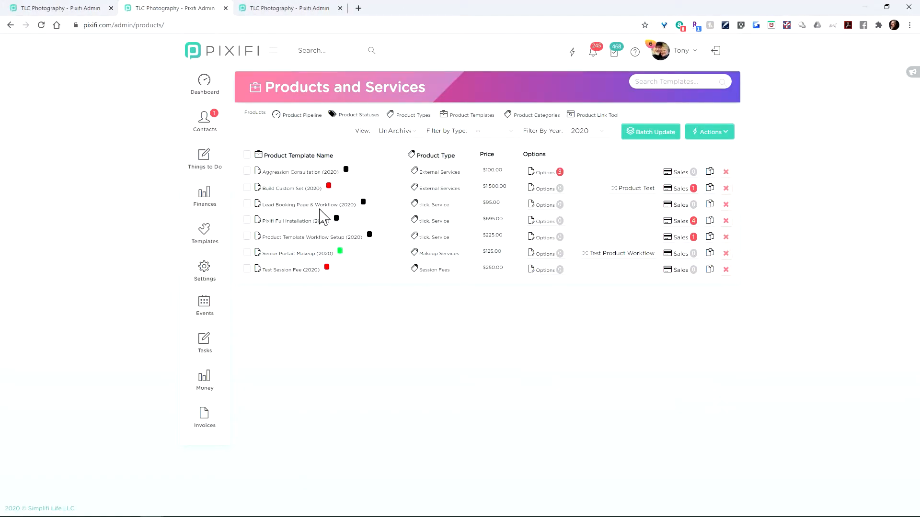
{"action": "left_click", "coordinate": [307, 192]}
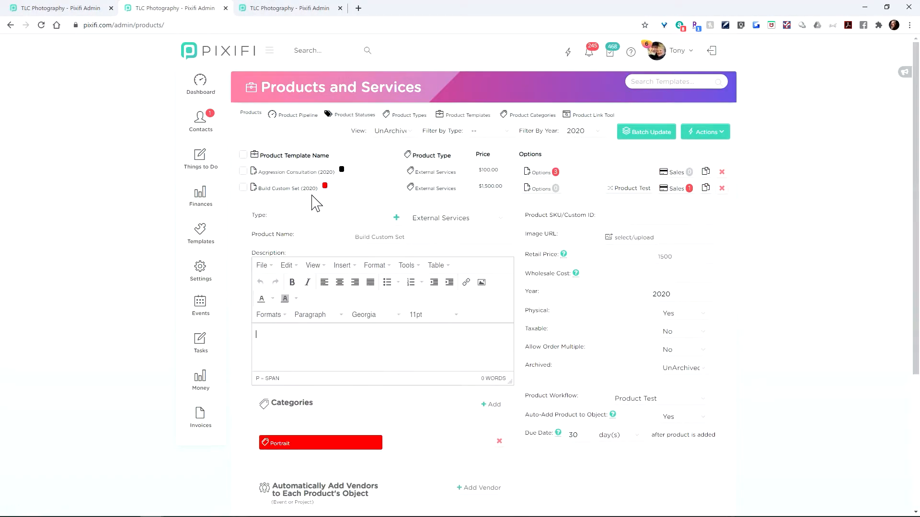
{"action": "scroll", "coordinate": [789, 253], "scroll_direction": "down", "scroll_amount": 2}
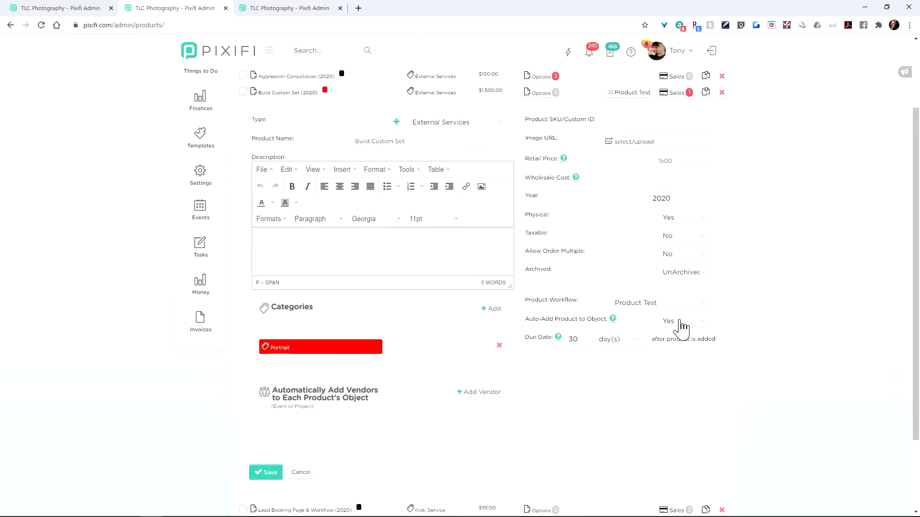
{"action": "scroll", "coordinate": [681, 330], "scroll_direction": "up", "scroll_amount": 3}
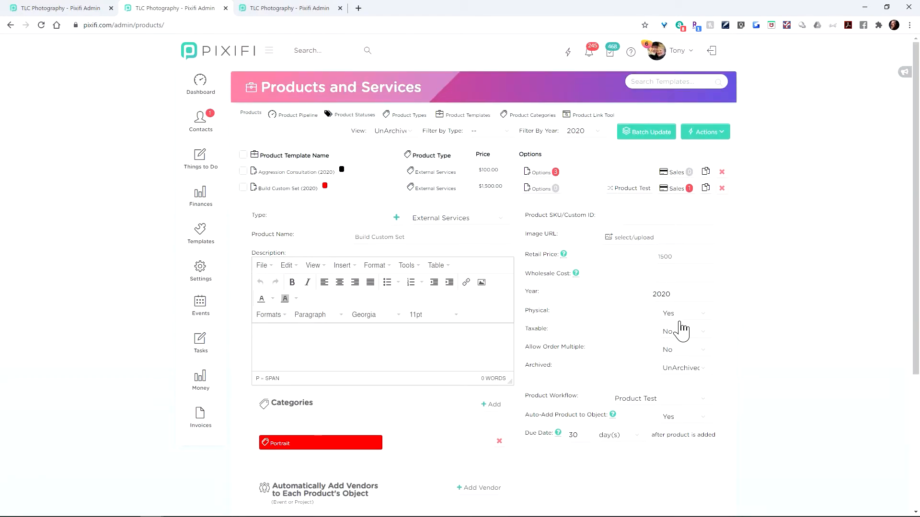
{"action": "left_click", "coordinate": [246, 113]}
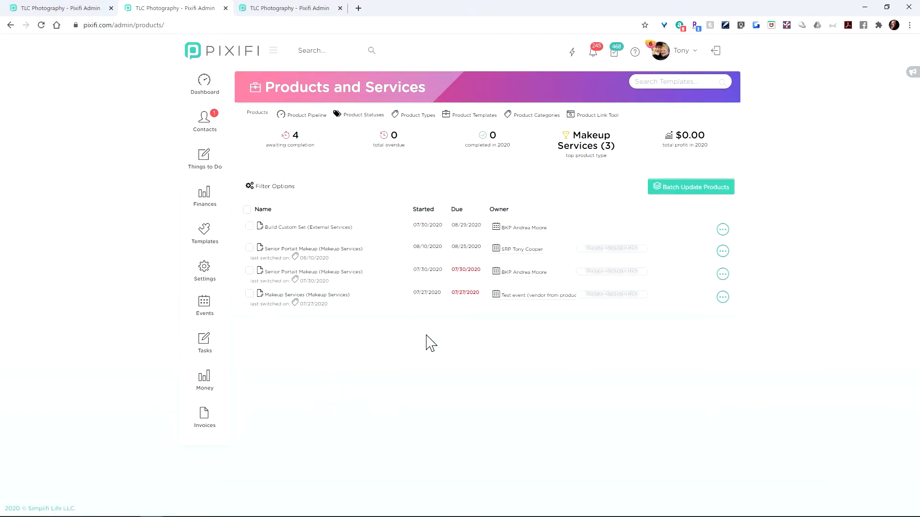
- Return to the booking page settings and look over its services and add-ons
{"action": "left_click", "coordinate": [91, 8]}
{"action": "scroll", "coordinate": [509, 250], "scroll_direction": "up", "scroll_amount": 3}
{"action": "scroll", "coordinate": [509, 251], "scroll_direction": "down", "scroll_amount": 4}
{"action": "scroll", "coordinate": [511, 251], "scroll_direction": "down", "scroll_amount": 2}
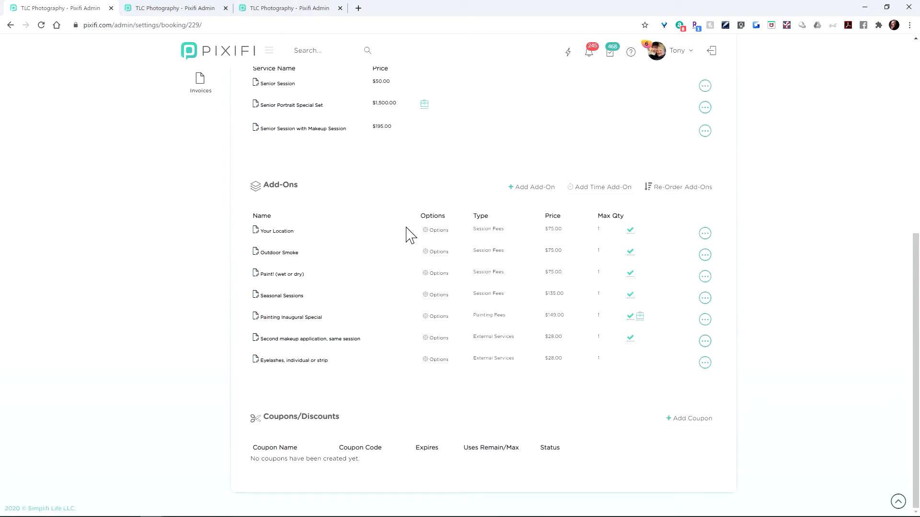
- Start a new booking page add-on and populate it from the Senior Portait Makeup (2020) product template
{"action": "left_click", "coordinate": [529, 188]}
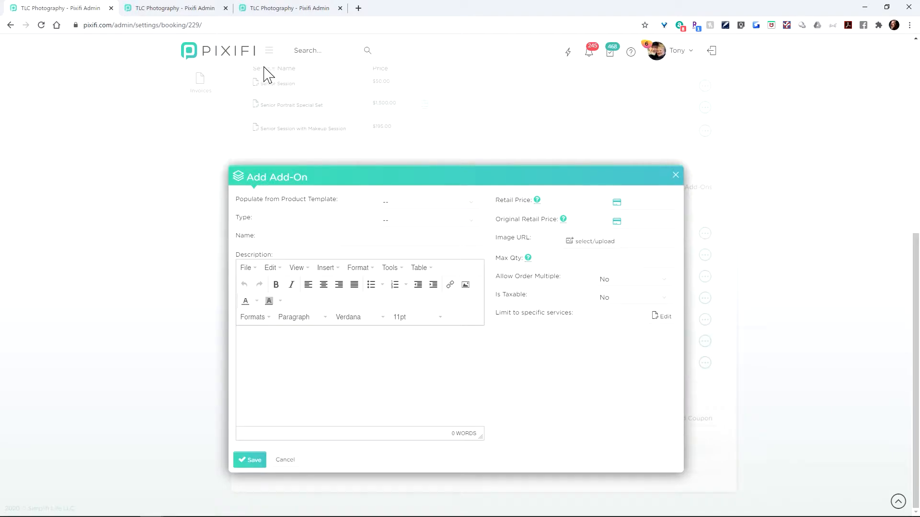
{"action": "left_click", "coordinate": [428, 209]}
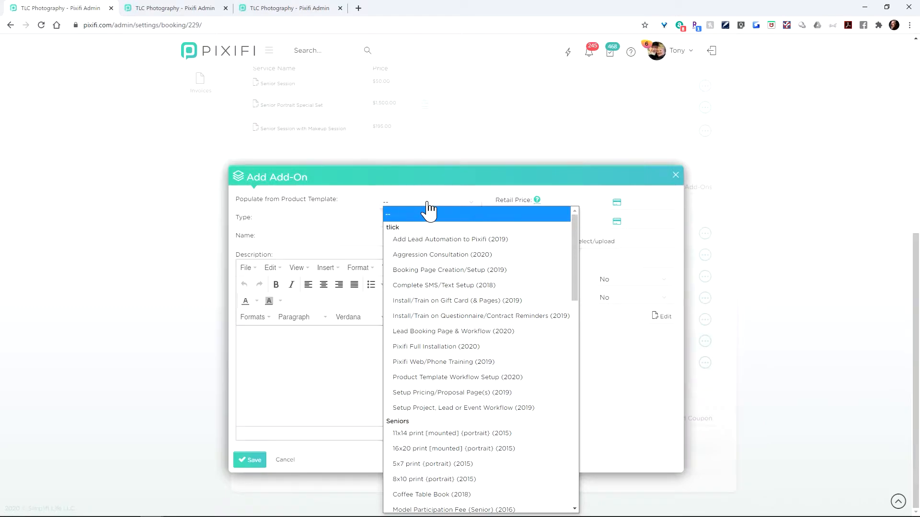
{"action": "left_click", "coordinate": [427, 210]}
{"action": "scroll", "coordinate": [417, 232], "scroll_direction": "up", "scroll_amount": 4}
{"action": "scroll", "coordinate": [421, 261], "scroll_direction": "down", "scroll_amount": 4}
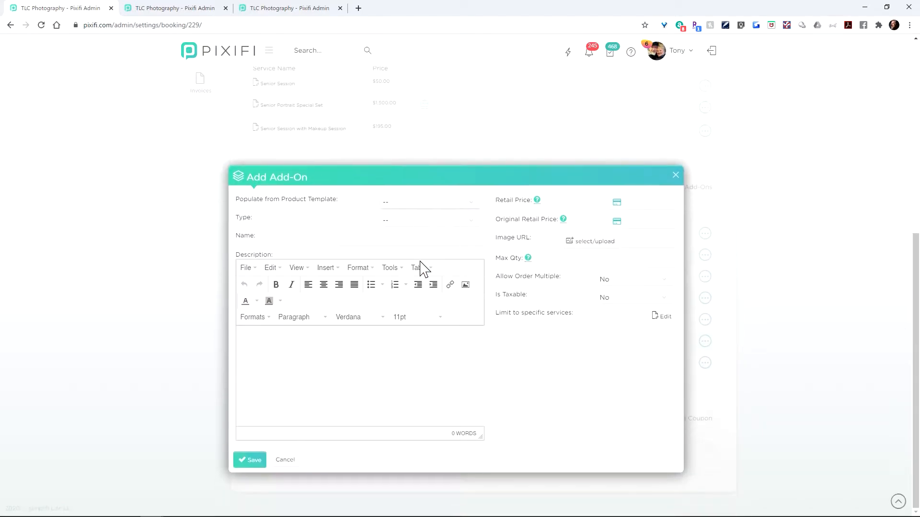
{"action": "left_click", "coordinate": [424, 204]}
{"action": "scroll", "coordinate": [470, 373], "scroll_direction": "down", "scroll_amount": 4}
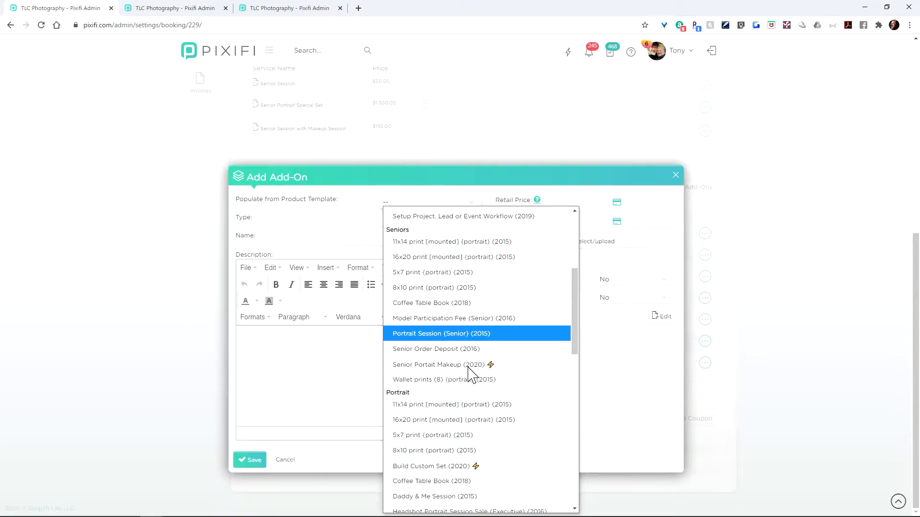
{"action": "left_click", "coordinate": [444, 367]}
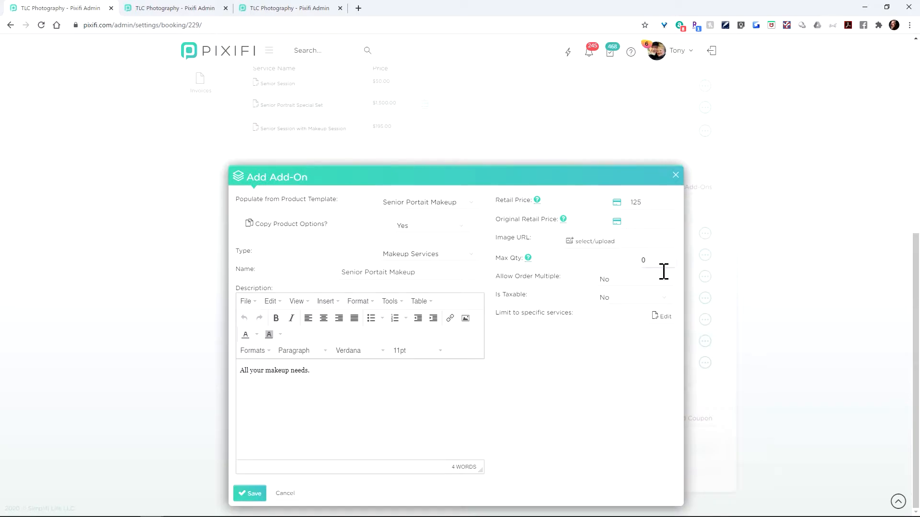
- Limit the makeup add-on to the Senior Portrait Special Set and Senior Session services, and save it
{"action": "left_click", "coordinate": [626, 306]}
{"action": "left_click", "coordinate": [631, 308]}
{"action": "left_click", "coordinate": [661, 319]}
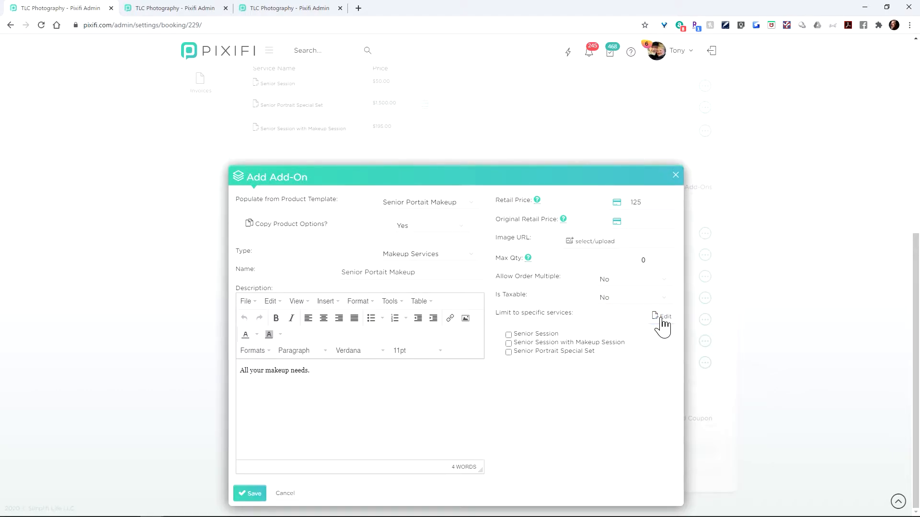
{"action": "left_click", "coordinate": [511, 354]}
{"action": "left_click", "coordinate": [509, 335]}
{"action": "left_click", "coordinate": [254, 494]}
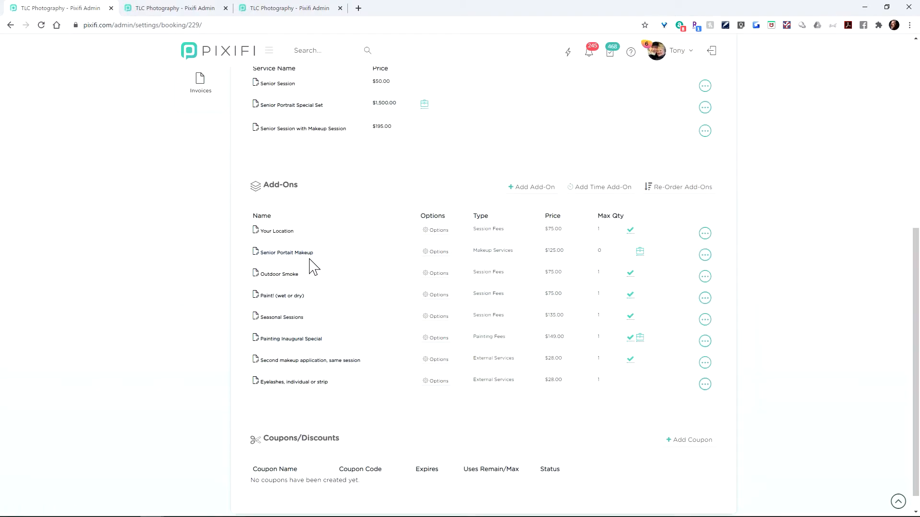
{"action": "mouse_move", "coordinate": [650, 254]}
- Link the Seasonal Sessions add-on to the Portrait Session (portrait) (2015) product template and save it
{"action": "left_click", "coordinate": [288, 317]}
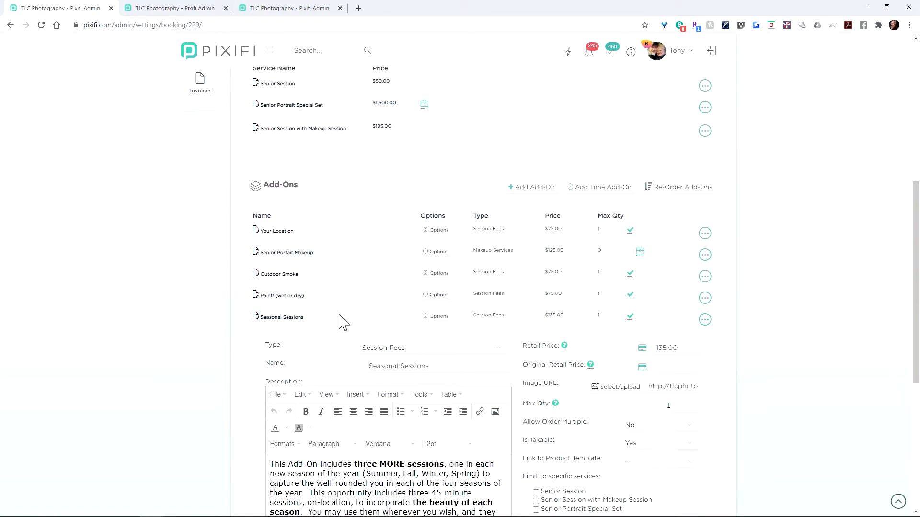
{"action": "scroll", "coordinate": [350, 319], "scroll_direction": "down", "scroll_amount": 3}
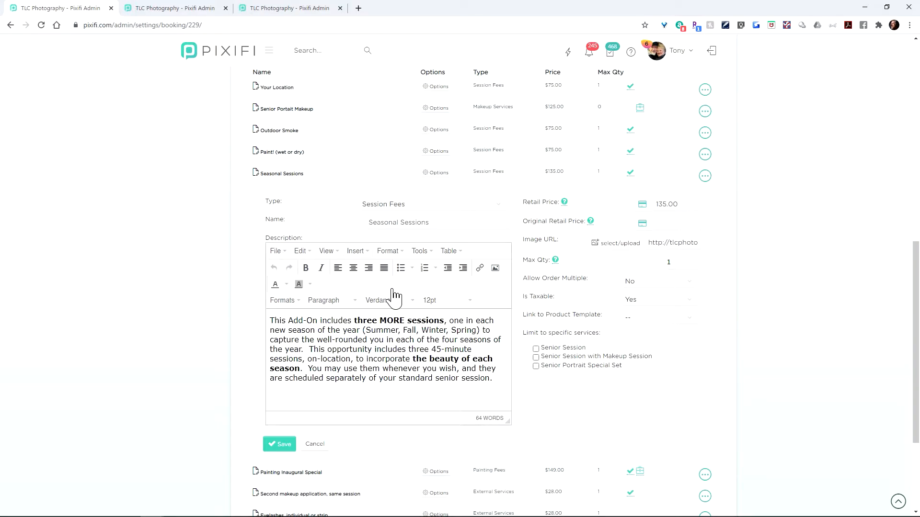
{"action": "left_click", "coordinate": [663, 320]}
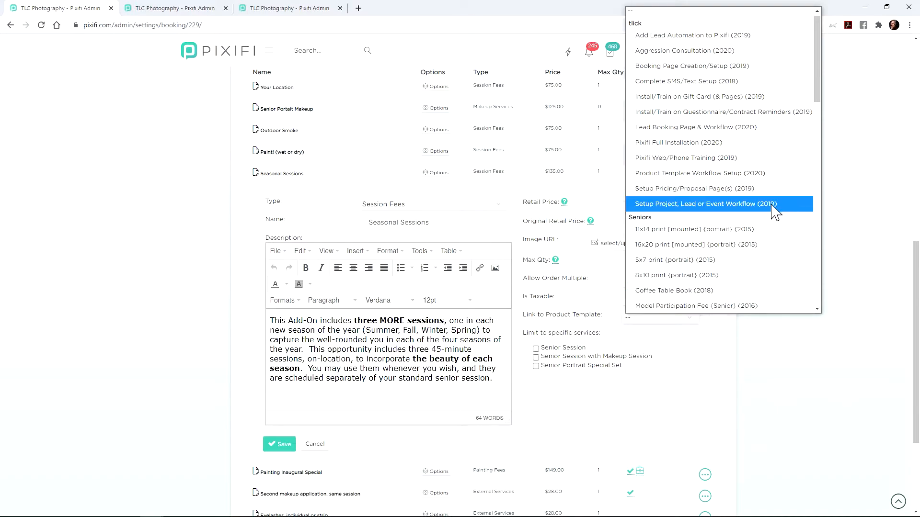
{"action": "scroll", "coordinate": [773, 213], "scroll_direction": "down", "scroll_amount": 4}
{"action": "scroll", "coordinate": [774, 213], "scroll_direction": "down", "scroll_amount": 4}
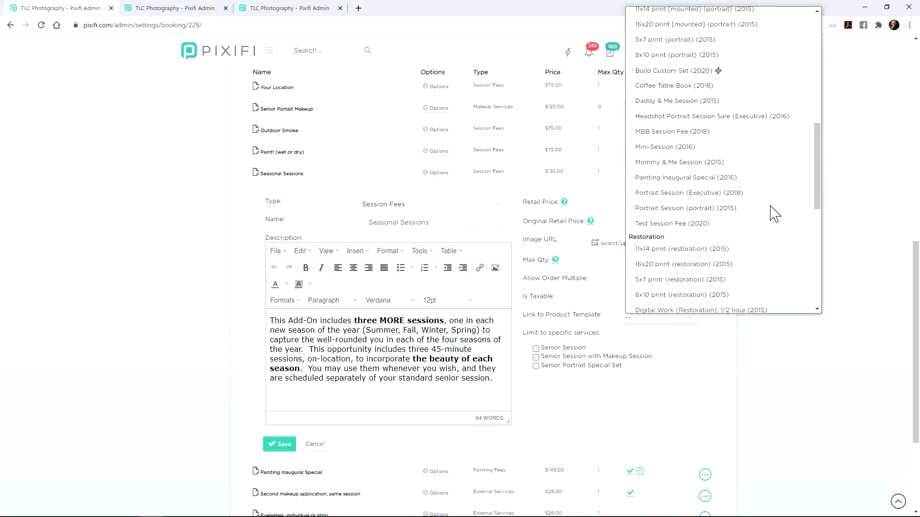
{"action": "left_click", "coordinate": [733, 211]}
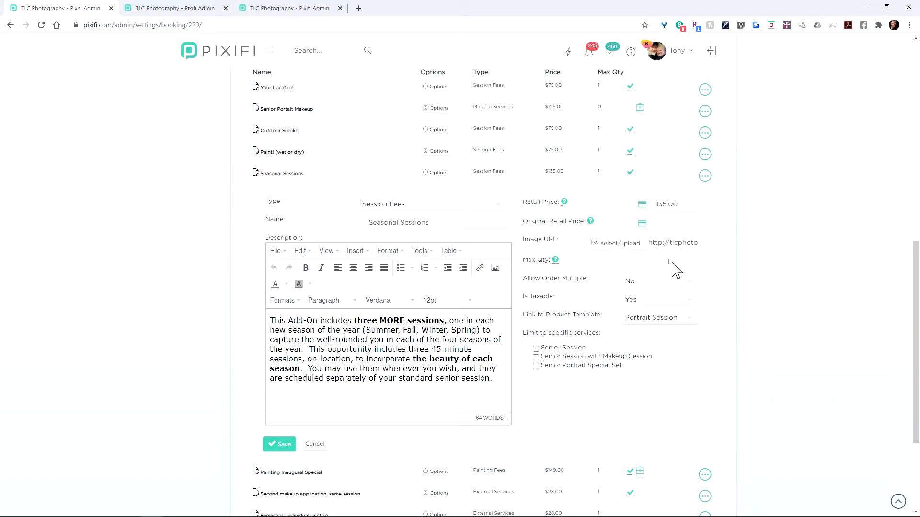
{"action": "left_click", "coordinate": [284, 447]}
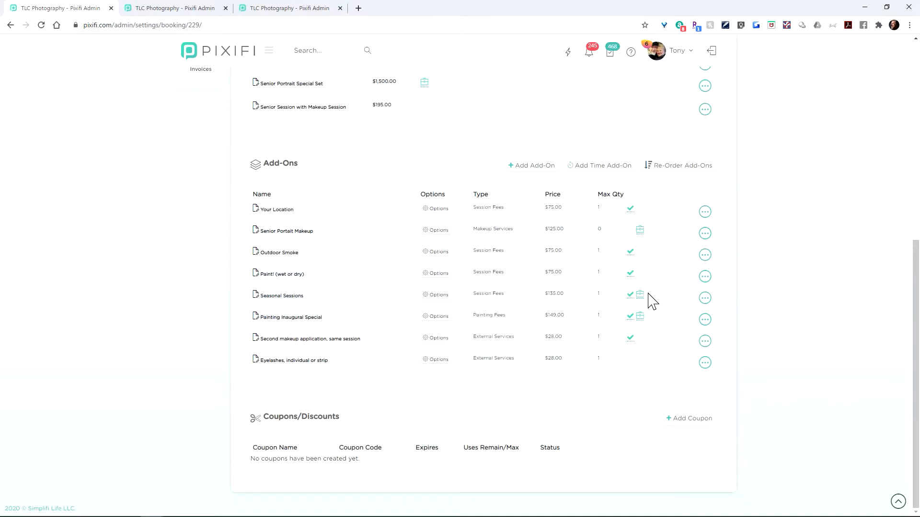
{"action": "mouse_move", "coordinate": [651, 303]}
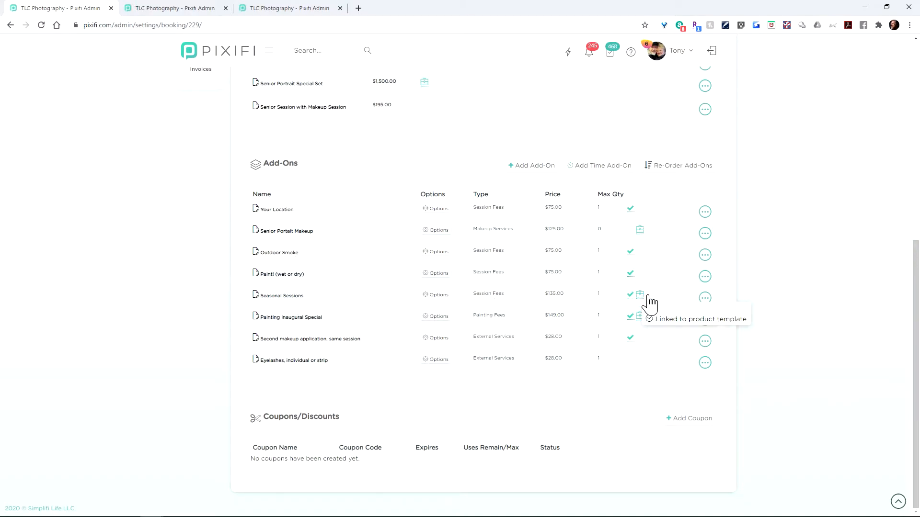
- Remove the product template link from the Seasonal Sessions add-on and save it
{"action": "left_click", "coordinate": [288, 297]}
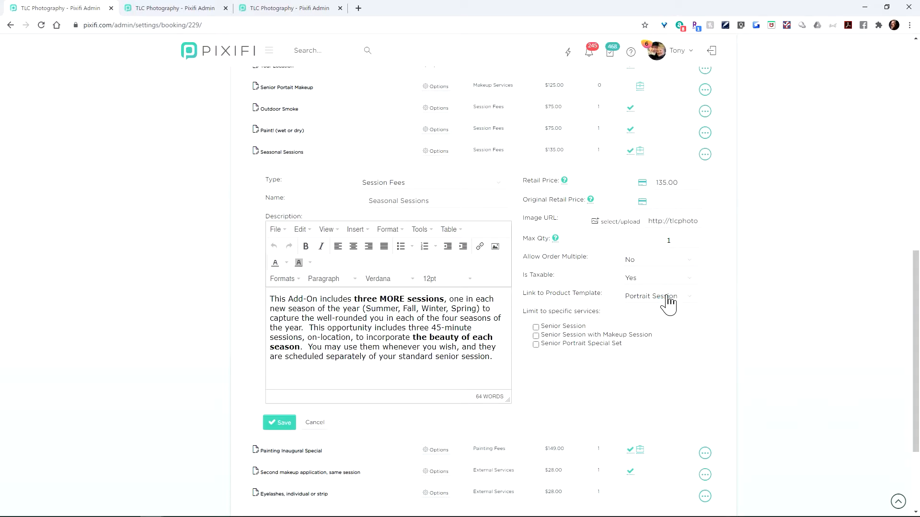
{"action": "left_click", "coordinate": [662, 302]}
{"action": "scroll", "coordinate": [666, 220], "scroll_direction": "up", "scroll_amount": 5}
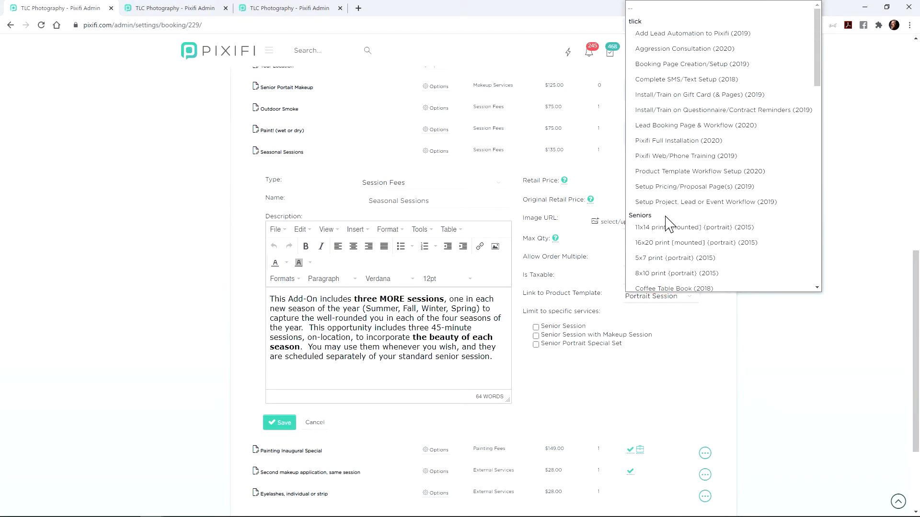
{"action": "left_click", "coordinate": [642, 8]}
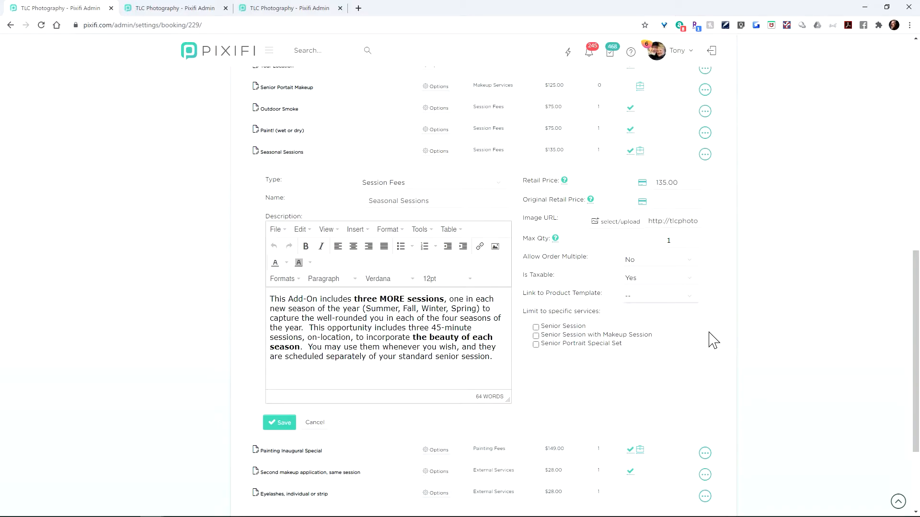
{"action": "left_click", "coordinate": [285, 423]}
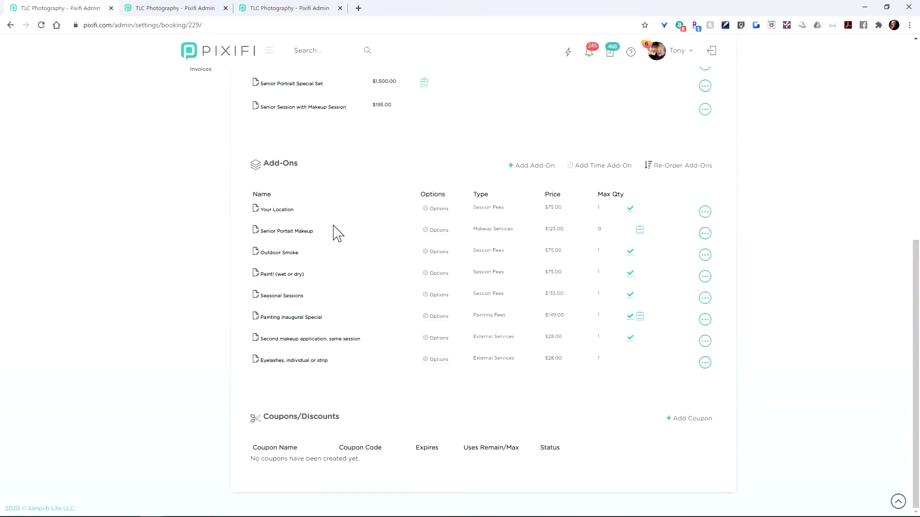
- Open the white-label version of the Senior Portrait Sessions booking page and add the Senior Portrait Special Set to the cart
{"action": "scroll", "coordinate": [340, 240], "scroll_direction": "up", "scroll_amount": 7}
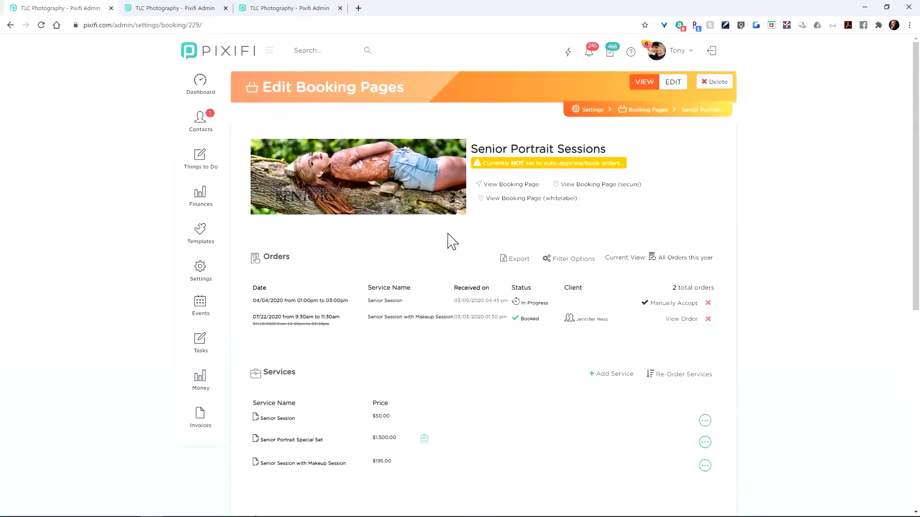
{"action": "left_click", "coordinate": [570, 200]}
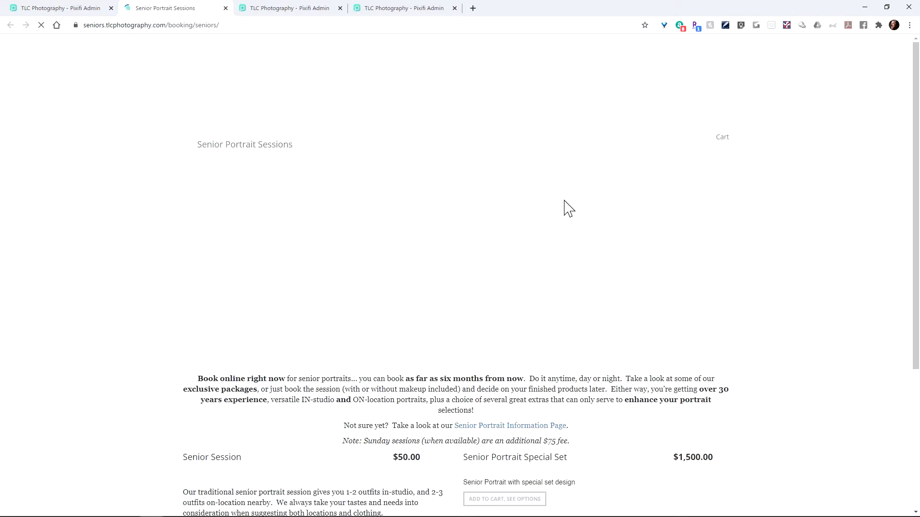
{"action": "scroll", "coordinate": [206, 297], "scroll_direction": "down", "scroll_amount": 4}
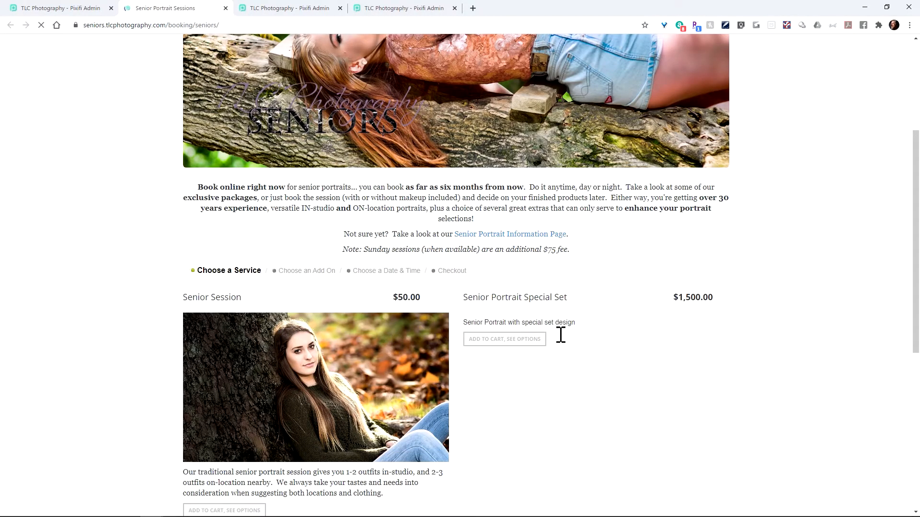
{"action": "scroll", "coordinate": [632, 354], "scroll_direction": "down", "scroll_amount": 1}
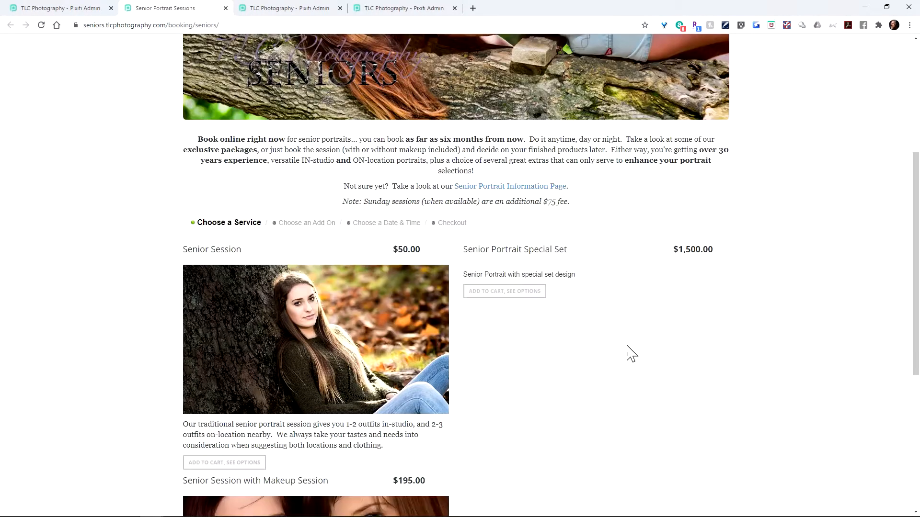
{"action": "left_click", "coordinate": [526, 299]}
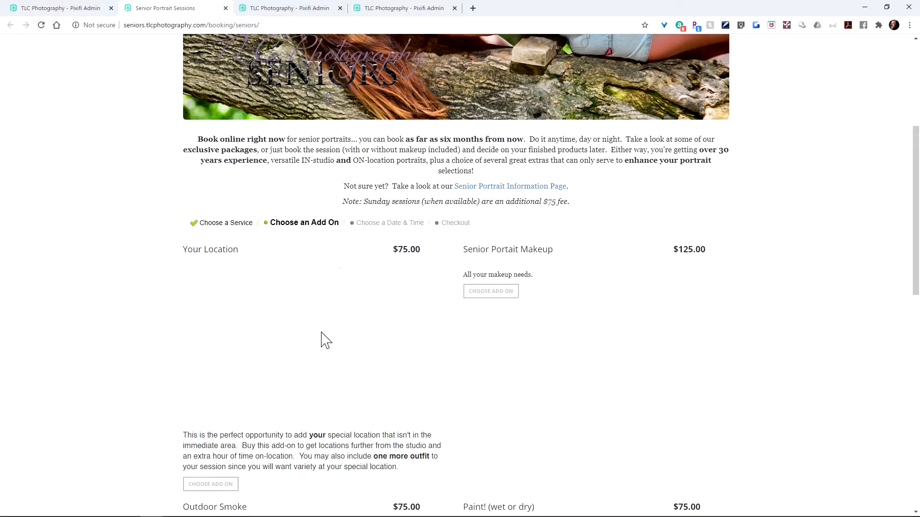
- Add one Senior Portait Makeup add-on to the order and continue to the time slot selection
{"action": "left_click", "coordinate": [507, 301]}
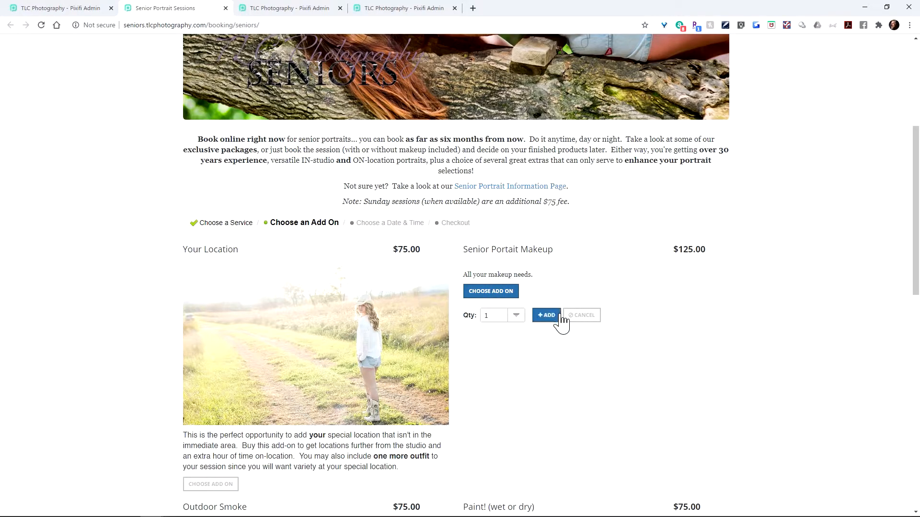
{"action": "left_click", "coordinate": [555, 315]}
{"action": "scroll", "coordinate": [558, 326], "scroll_direction": "down", "scroll_amount": 10}
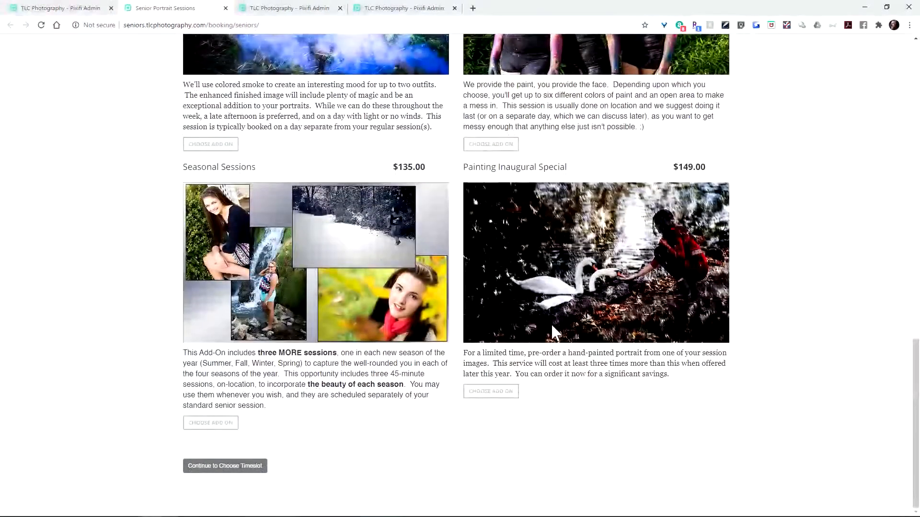
{"action": "left_click", "coordinate": [246, 466]}
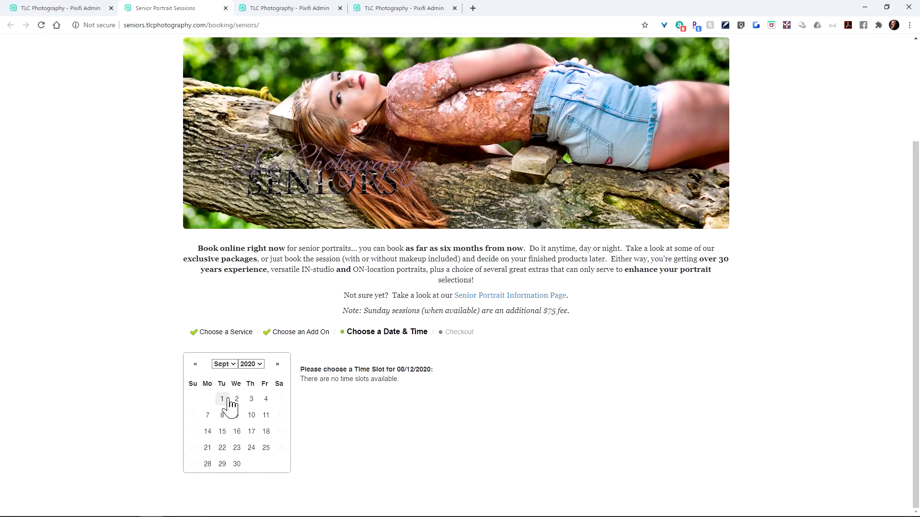
- Check 08/28/2020 and 08/31/2020 for available time slots
{"action": "left_click", "coordinate": [196, 364]}
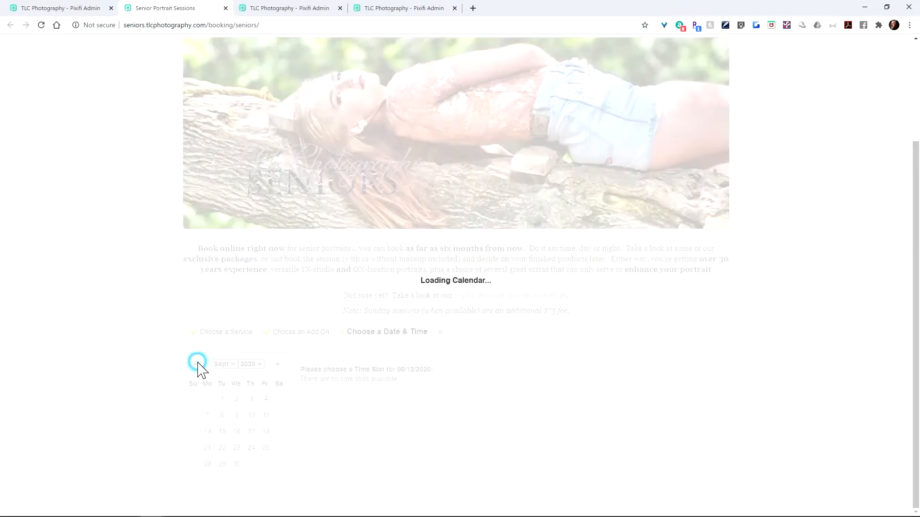
{"action": "left_click", "coordinate": [267, 465]}
{"action": "left_click", "coordinate": [208, 481]}
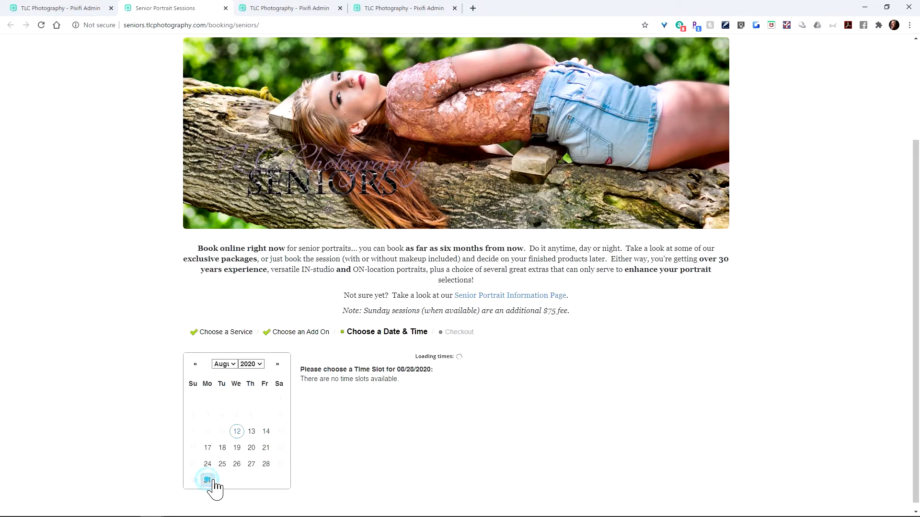
- Look through the September 2020 dates for openings and choose the 1:00pm - 3:00pm slot on 09/30/2020
{"action": "left_click", "coordinate": [278, 366]}
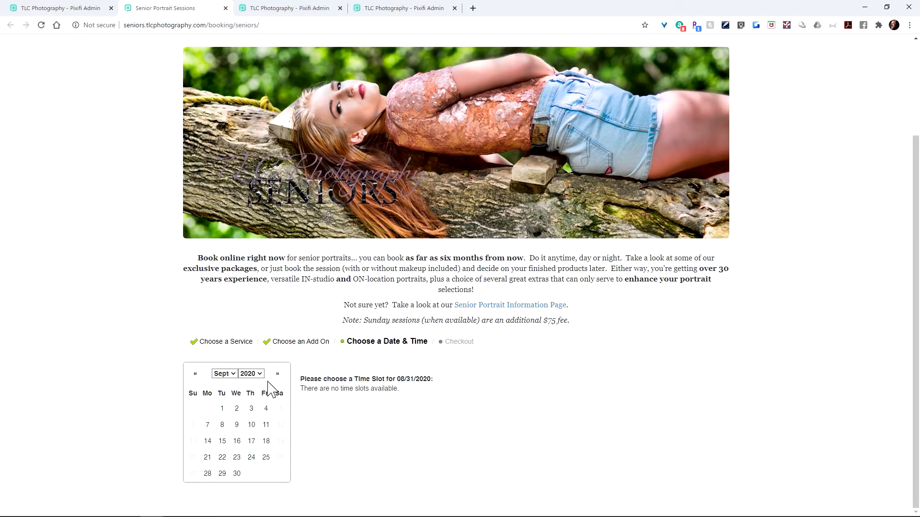
{"action": "left_click", "coordinate": [246, 444]}
{"action": "left_click", "coordinate": [241, 461]}
{"action": "left_click", "coordinate": [254, 460]}
{"action": "left_click", "coordinate": [271, 464]}
{"action": "left_click", "coordinate": [241, 476]}
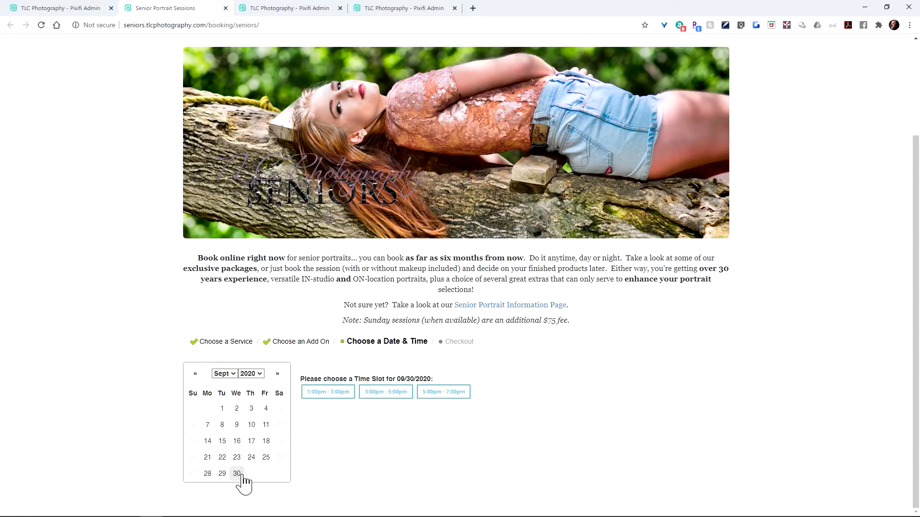
{"action": "left_click", "coordinate": [350, 400]}
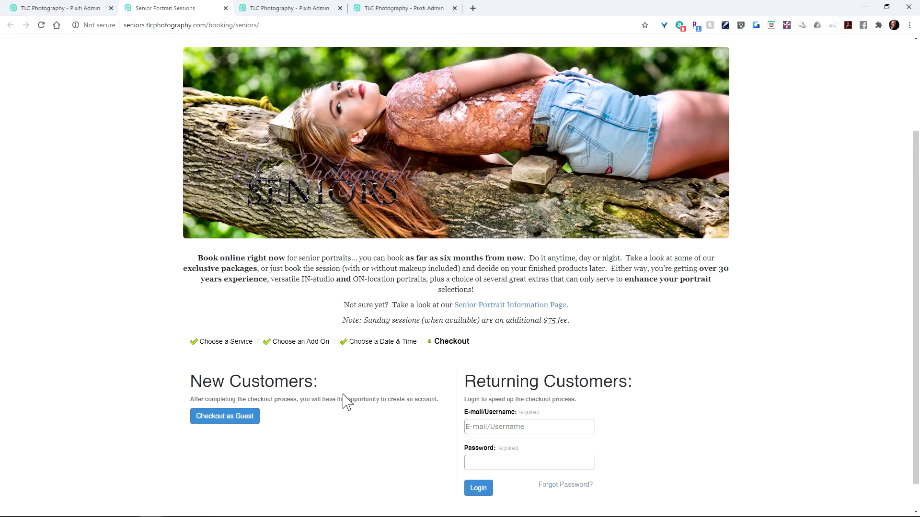
- Continue to checkout as a guest and review the billing form and order summary
{"action": "left_click", "coordinate": [236, 425]}
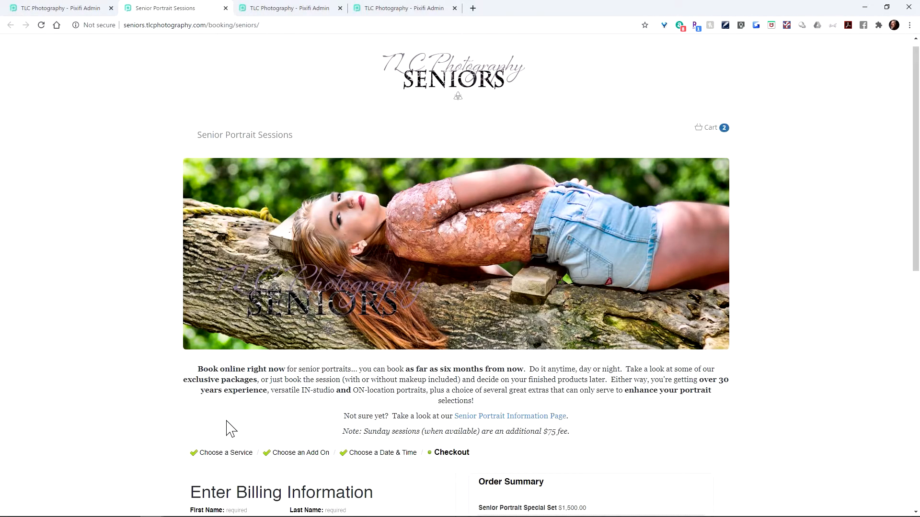
{"action": "scroll", "coordinate": [417, 380], "scroll_direction": "down", "scroll_amount": 8}
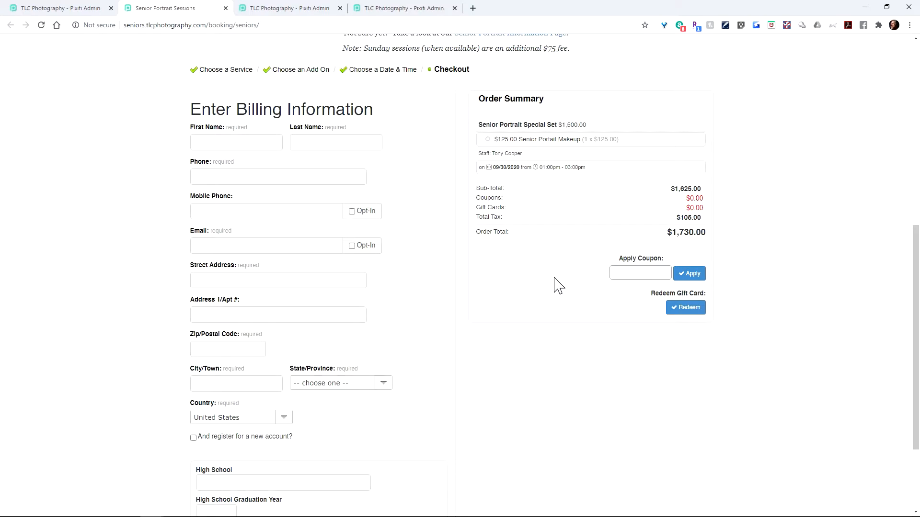
{"action": "scroll", "coordinate": [555, 284], "scroll_direction": "down", "scroll_amount": 2}
{"action": "scroll", "coordinate": [555, 283], "scroll_direction": "up", "scroll_amount": 2}
{"action": "scroll", "coordinate": [559, 229], "scroll_direction": "up", "scroll_amount": 7}
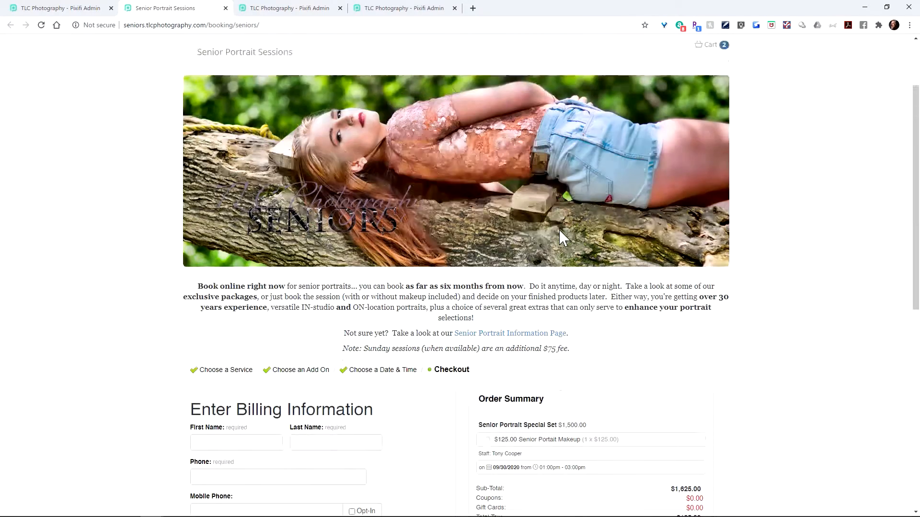
{"action": "scroll", "coordinate": [530, 316], "scroll_direction": "down", "scroll_amount": 4}
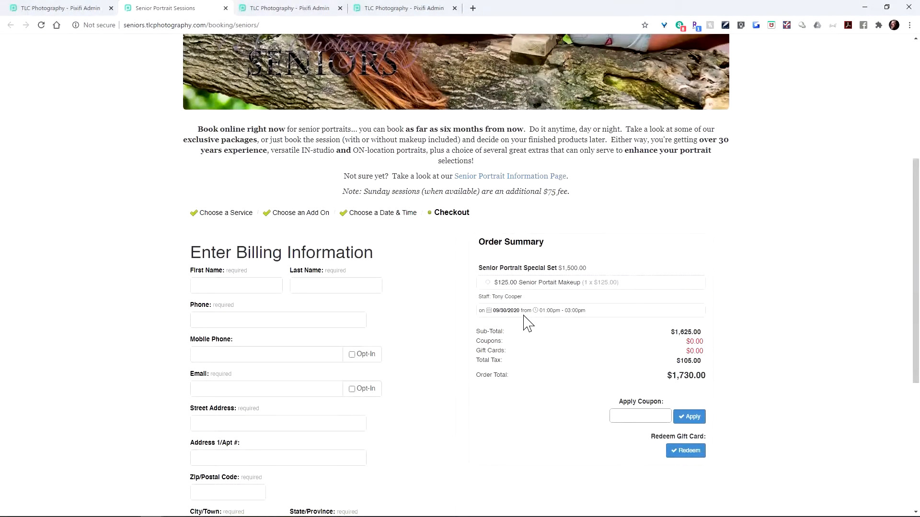
- Review the checkout billing form and order summary, and check the existing products in the Products and Services list
{"action": "scroll", "coordinate": [527, 323], "scroll_direction": "down", "scroll_amount": 2}
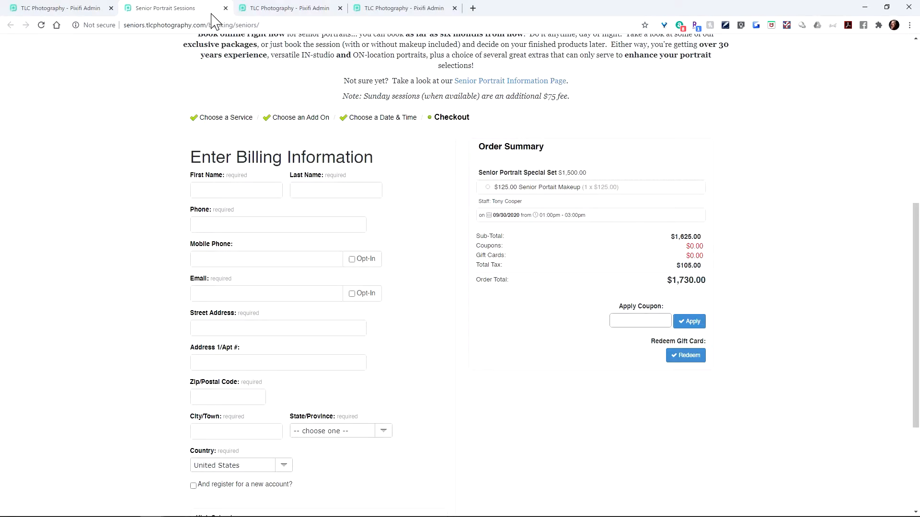
{"action": "left_click", "coordinate": [271, 8]}
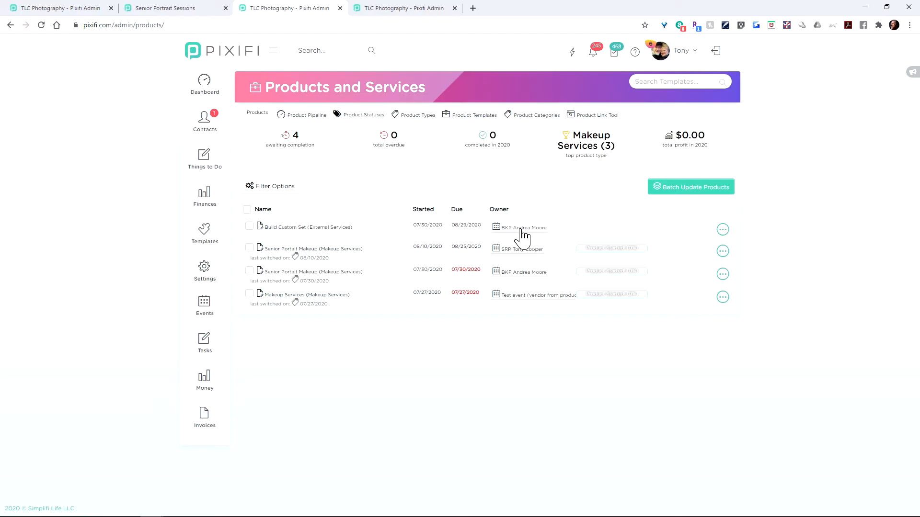
{"action": "left_click", "coordinate": [146, 11]}
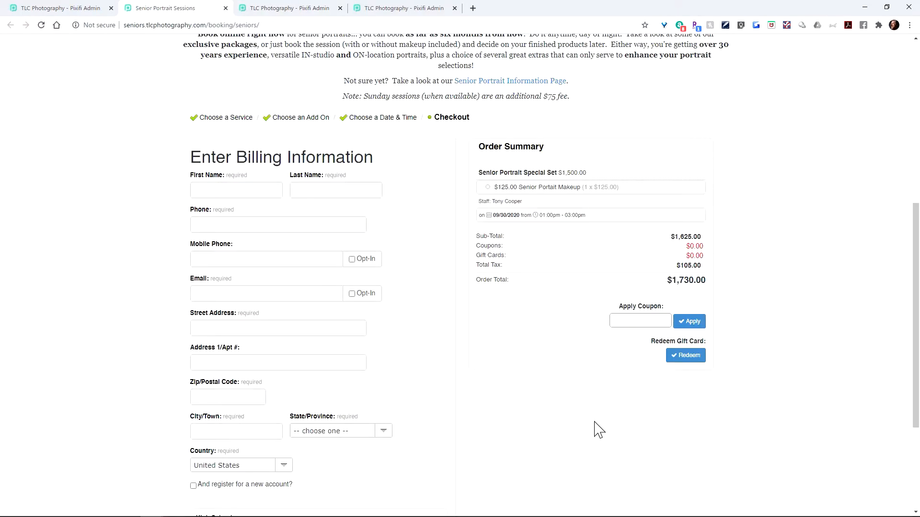
- Check the cart, close the client booking page, and return to the Senior Portrait Sessions booking page settings
{"action": "scroll", "coordinate": [596, 431], "scroll_direction": "up", "scroll_amount": 7}
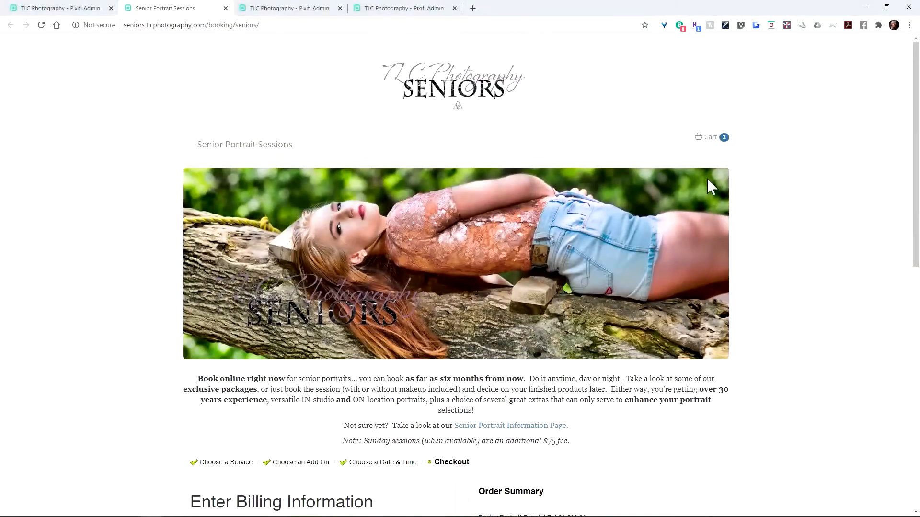
{"action": "mouse_move", "coordinate": [726, 148]}
{"action": "left_click", "coordinate": [582, 287]}
{"action": "left_click", "coordinate": [226, 9]}
{"action": "left_click", "coordinate": [35, 10]}
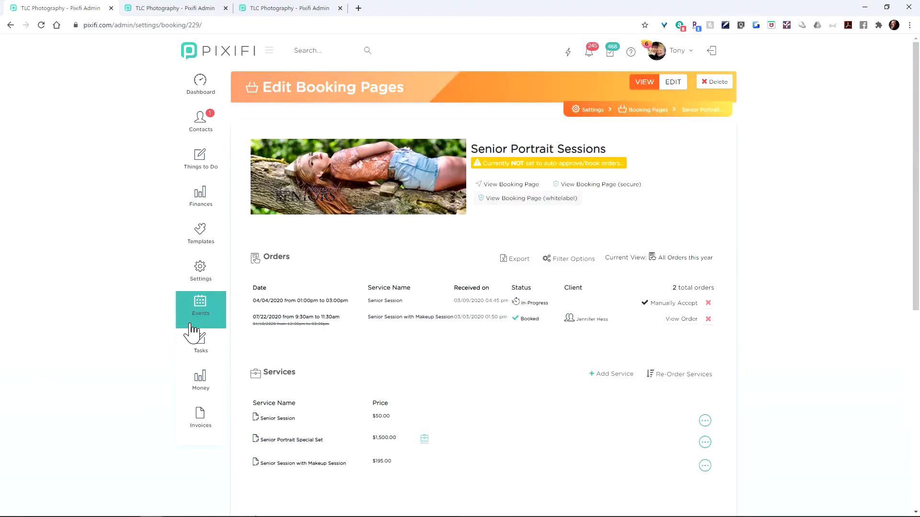
- Open the Senior Portrait Special Set service and review its scheduling, pricing, template and description settings
{"action": "scroll", "coordinate": [178, 425], "scroll_direction": "down", "scroll_amount": 3}
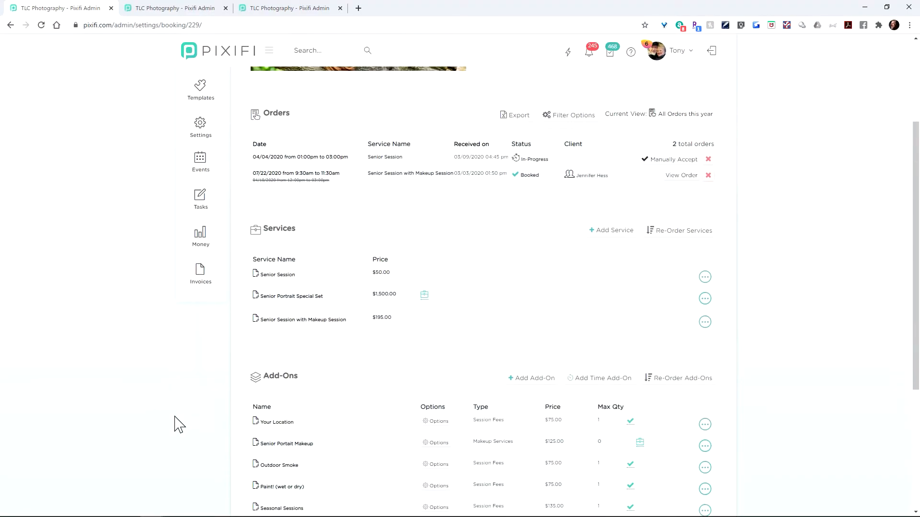
{"action": "left_click", "coordinate": [310, 300]}
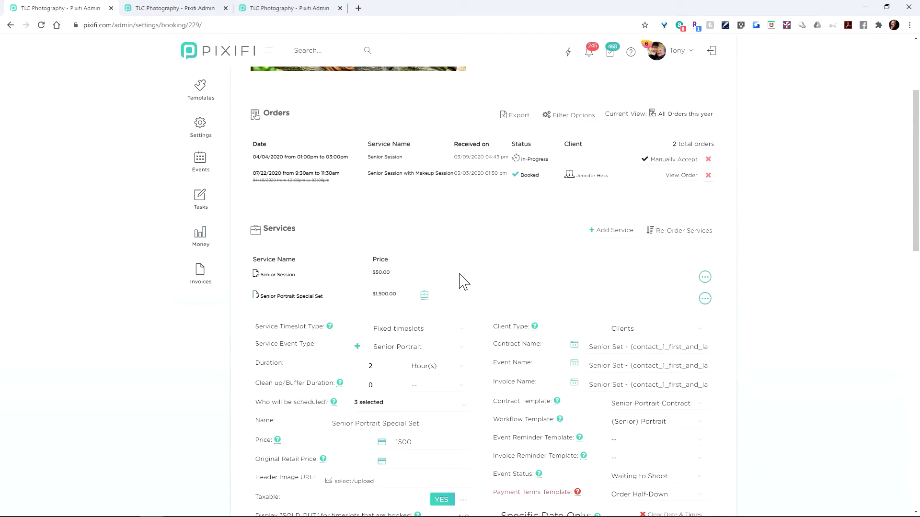
{"action": "scroll", "coordinate": [462, 282], "scroll_direction": "down", "scroll_amount": 4}
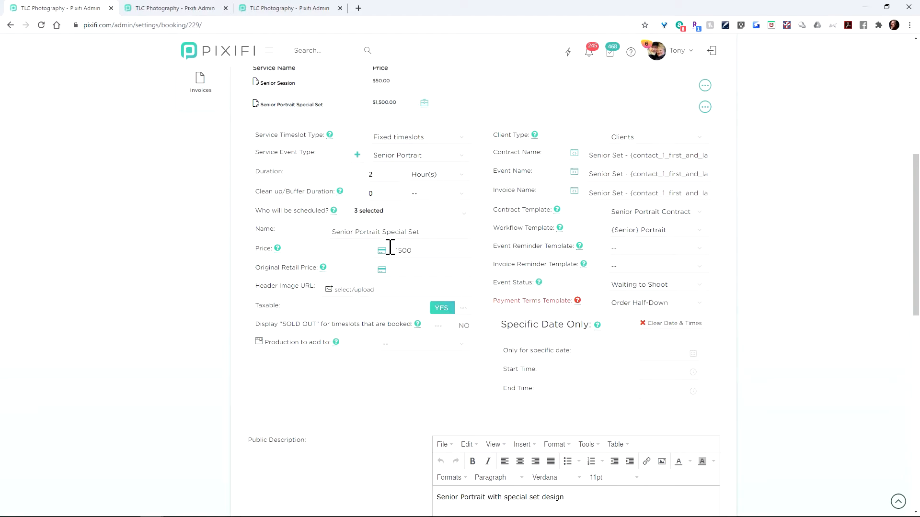
{"action": "scroll", "coordinate": [378, 248], "scroll_direction": "down", "scroll_amount": 1}
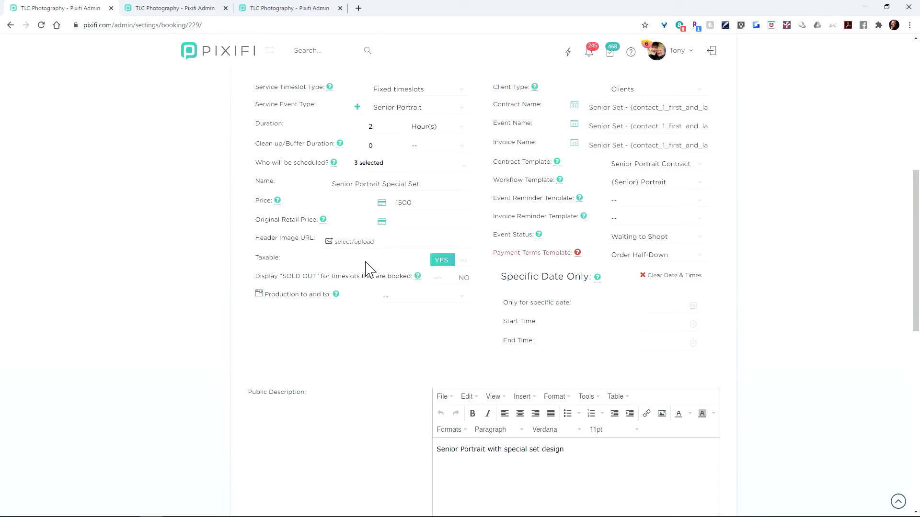
{"action": "scroll", "coordinate": [369, 270], "scroll_direction": "down", "scroll_amount": 3}
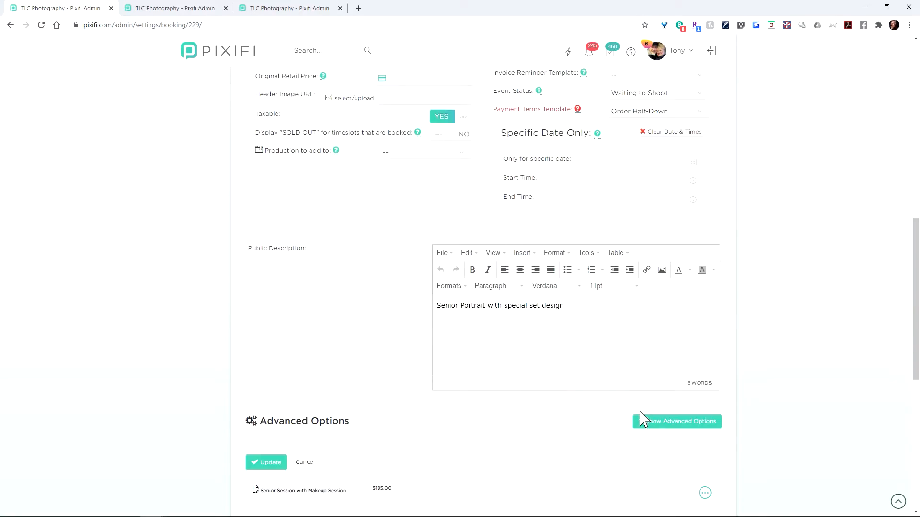
- Show the service's advanced options, review the booking rules and product template link, and close the service form
{"action": "left_click", "coordinate": [657, 427]}
{"action": "scroll", "coordinate": [767, 323], "scroll_direction": "down", "scroll_amount": 10}
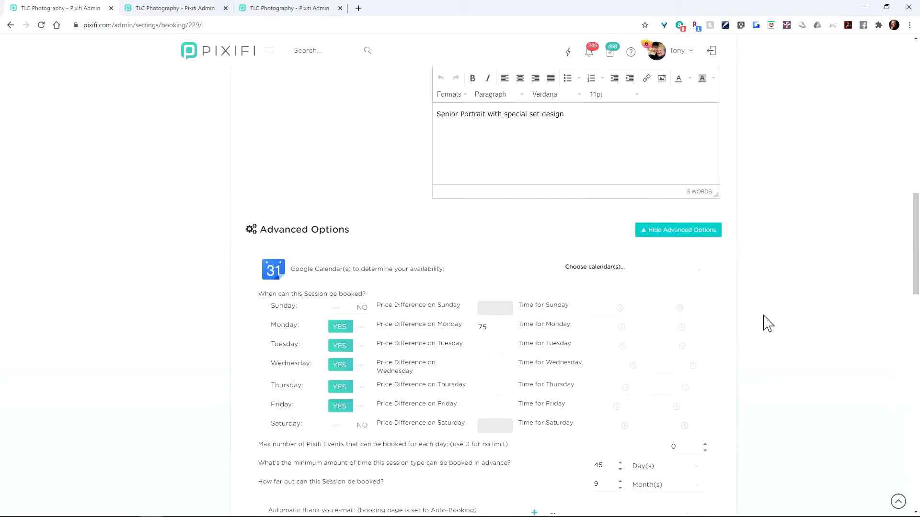
{"action": "scroll", "coordinate": [767, 323], "scroll_direction": "up", "scroll_amount": 5}
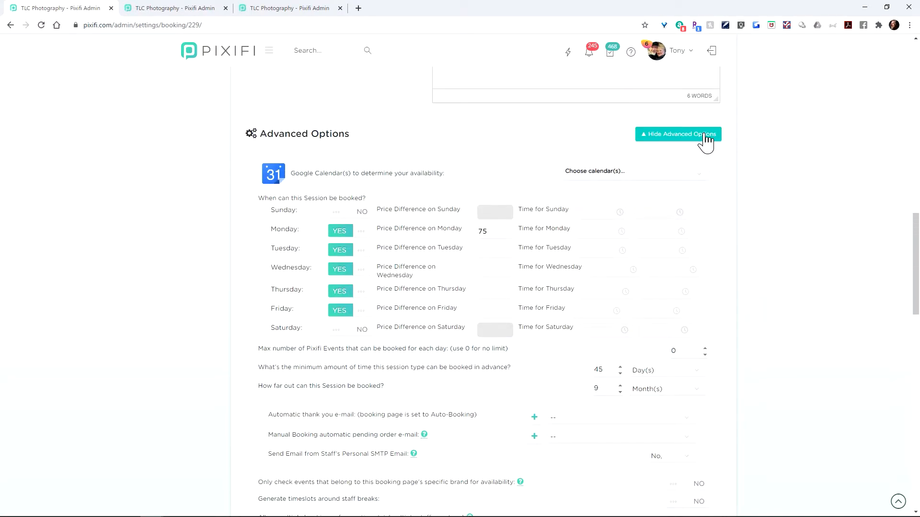
{"action": "scroll", "coordinate": [267, 243], "scroll_direction": "down", "scroll_amount": 5}
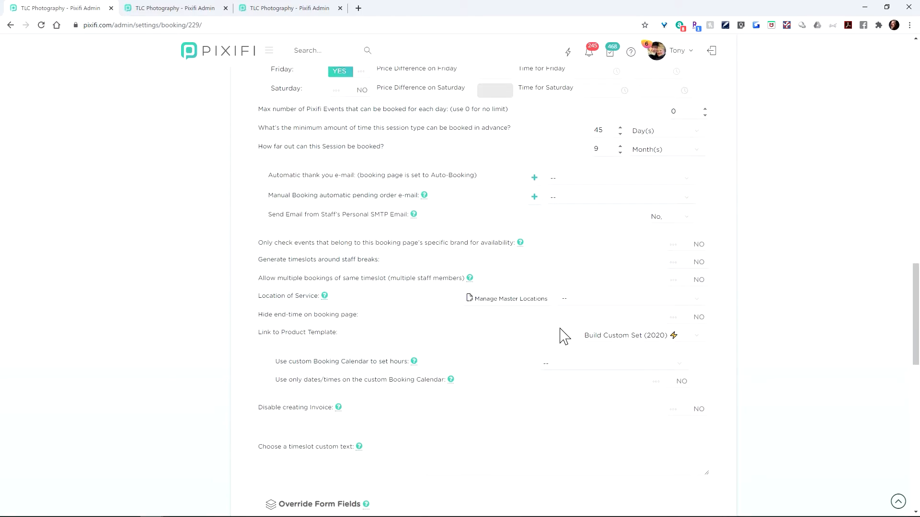
{"action": "left_click", "coordinate": [644, 340]}
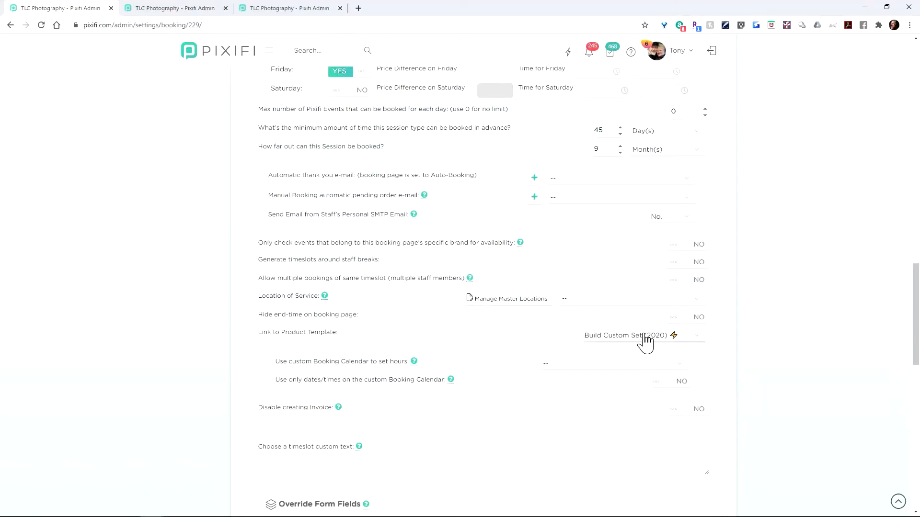
{"action": "scroll", "coordinate": [645, 341], "scroll_direction": "down", "scroll_amount": 8}
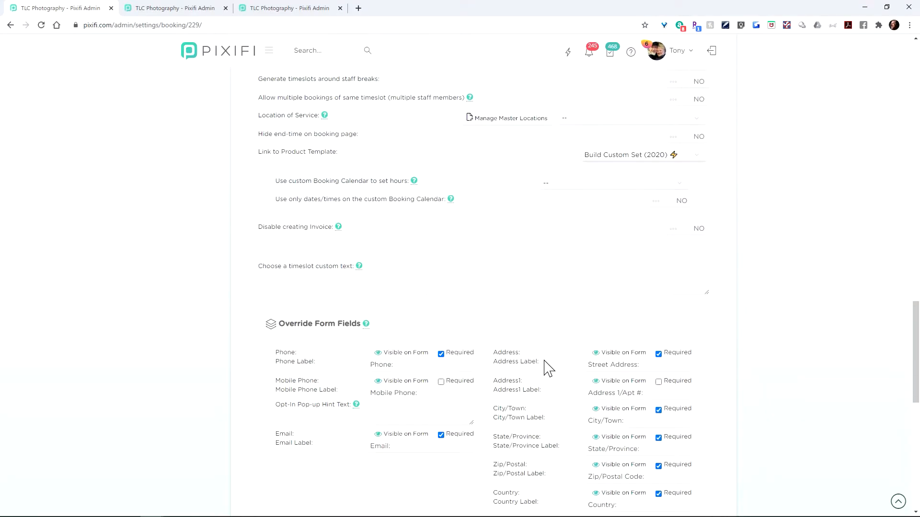
{"action": "left_click", "coordinate": [305, 377]}
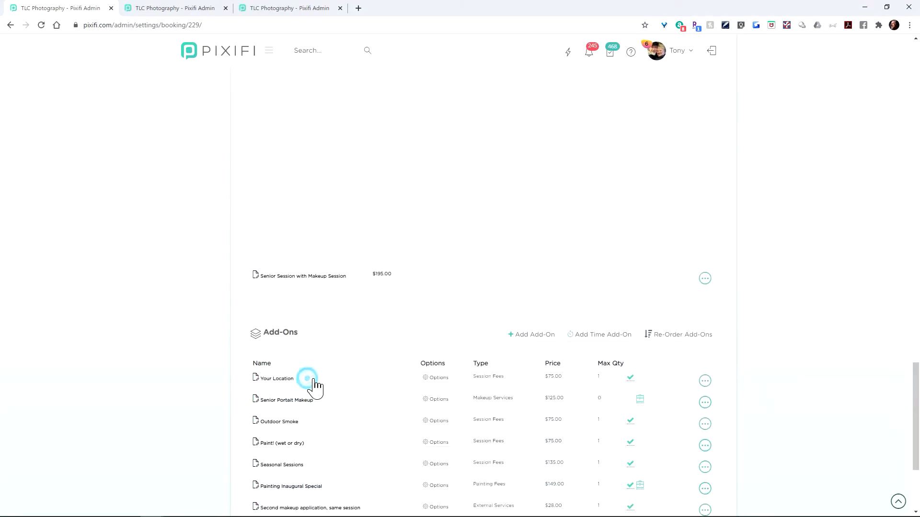
- Open the Senior Portait Makeup add-on for editing
{"action": "scroll", "coordinate": [308, 384], "scroll_direction": "down", "scroll_amount": 4}
{"action": "scroll", "coordinate": [309, 384], "scroll_direction": "up", "scroll_amount": 3}
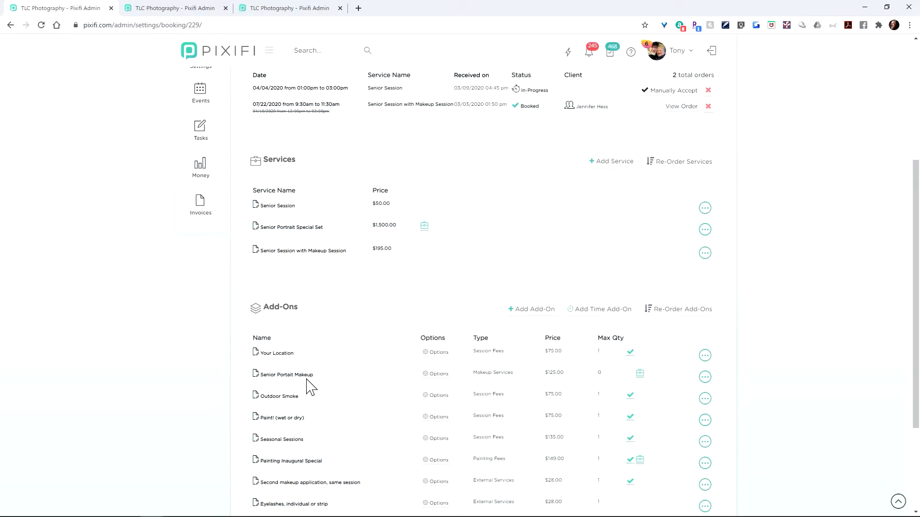
{"action": "scroll", "coordinate": [192, 399], "scroll_direction": "down", "scroll_amount": 3}
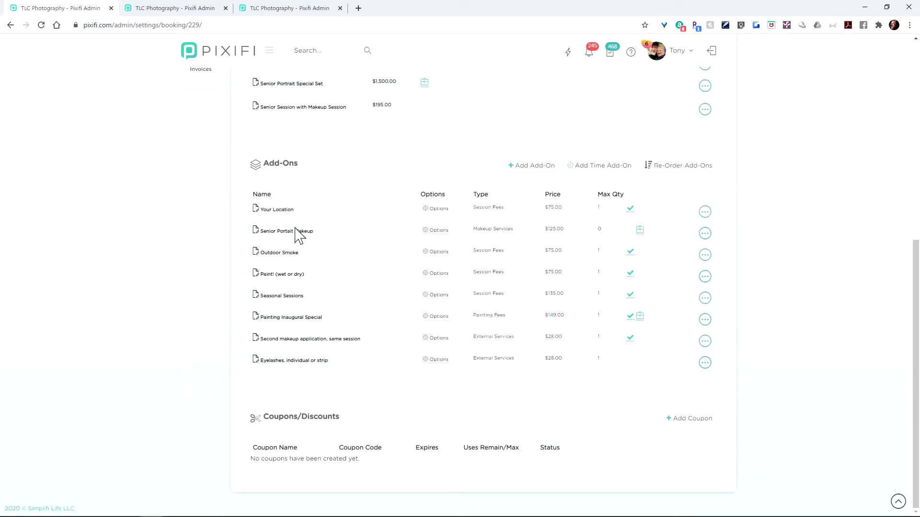
{"action": "left_click", "coordinate": [291, 233]}
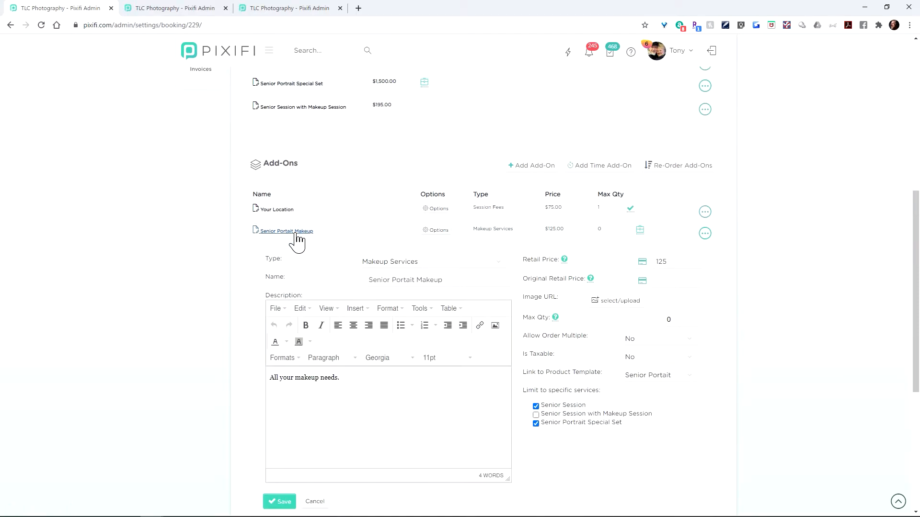
- Start a new add-on, view the product templates it can be populated from, and cancel it
{"action": "left_click", "coordinate": [553, 166]}
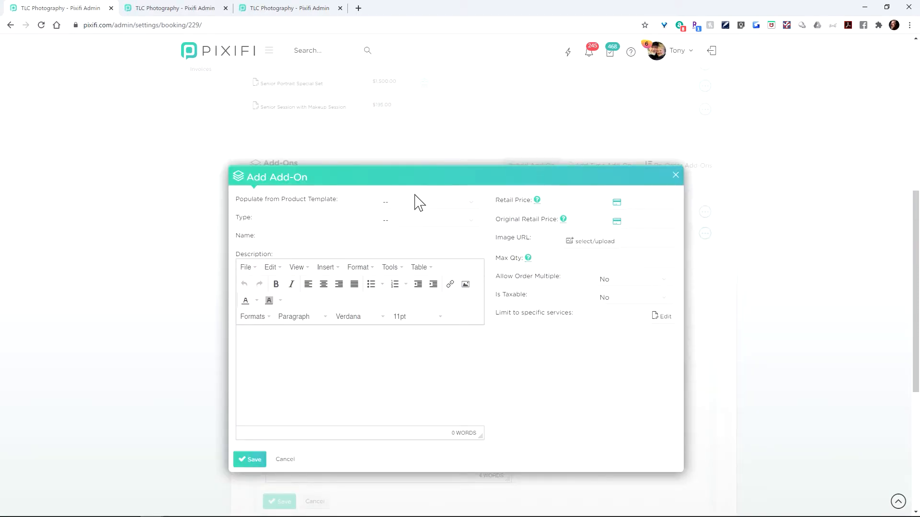
{"action": "left_click", "coordinate": [410, 200]}
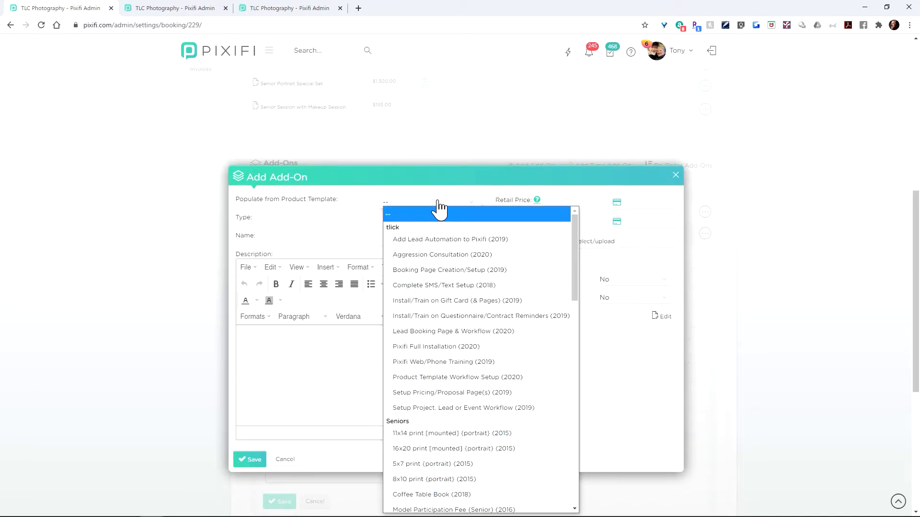
{"action": "left_click", "coordinate": [335, 202]}
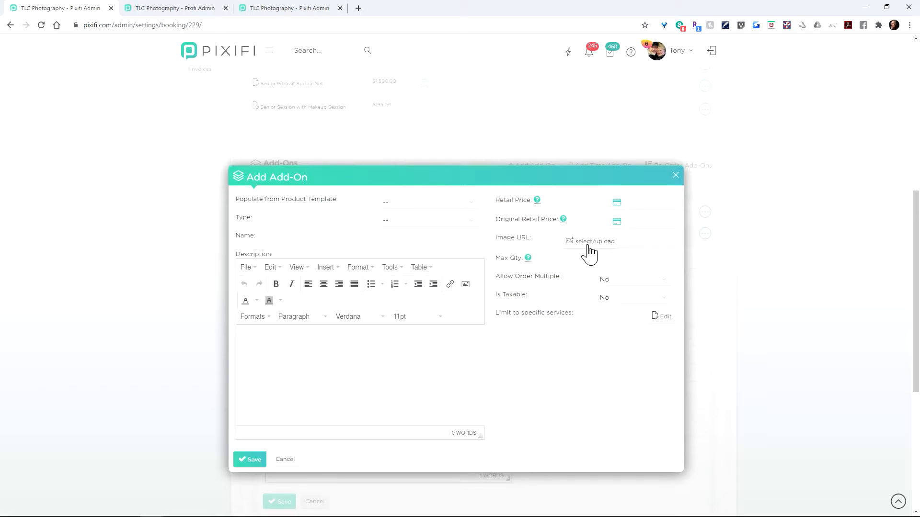
{"action": "left_click", "coordinate": [284, 459]}
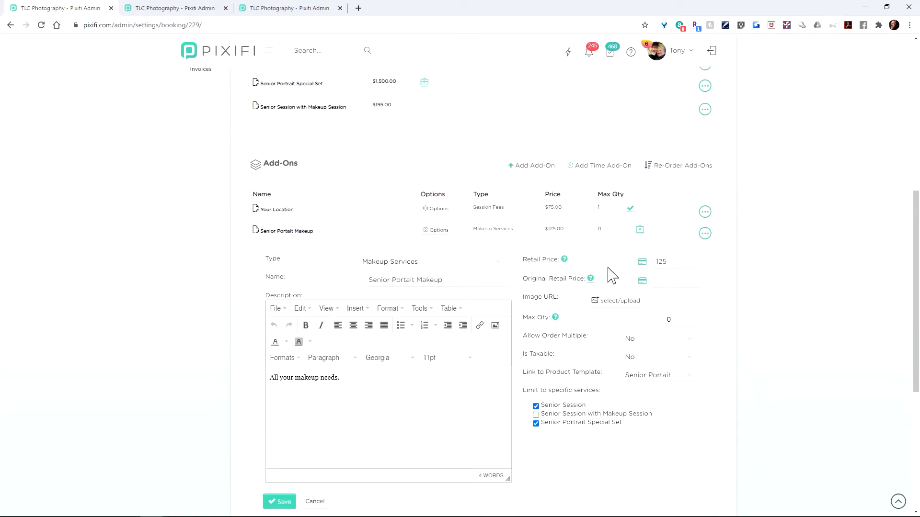
- Link the Senior Portait Makeup add-on to the Senior Portait Makeup (2020) product template and save it
{"action": "scroll", "coordinate": [612, 275], "scroll_direction": "down", "scroll_amount": 1}
{"action": "left_click", "coordinate": [657, 330]}
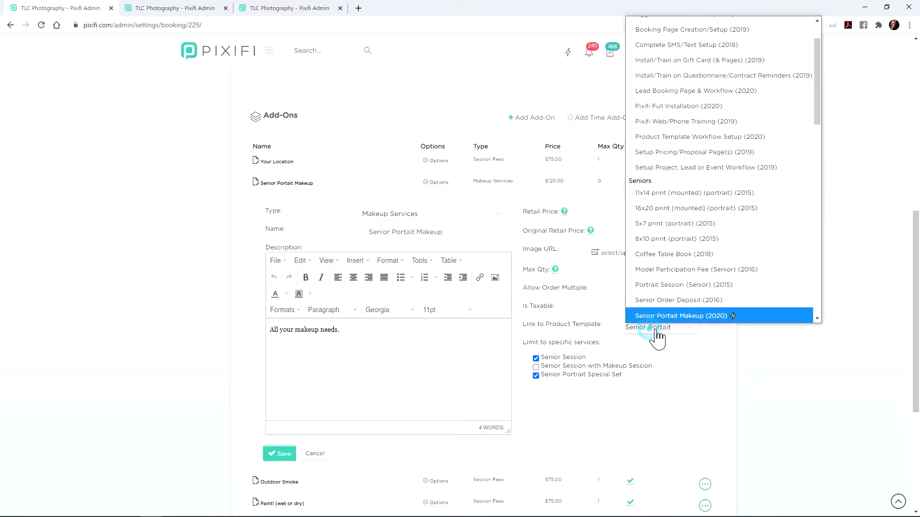
{"action": "scroll", "coordinate": [658, 333], "scroll_direction": "down", "scroll_amount": 1}
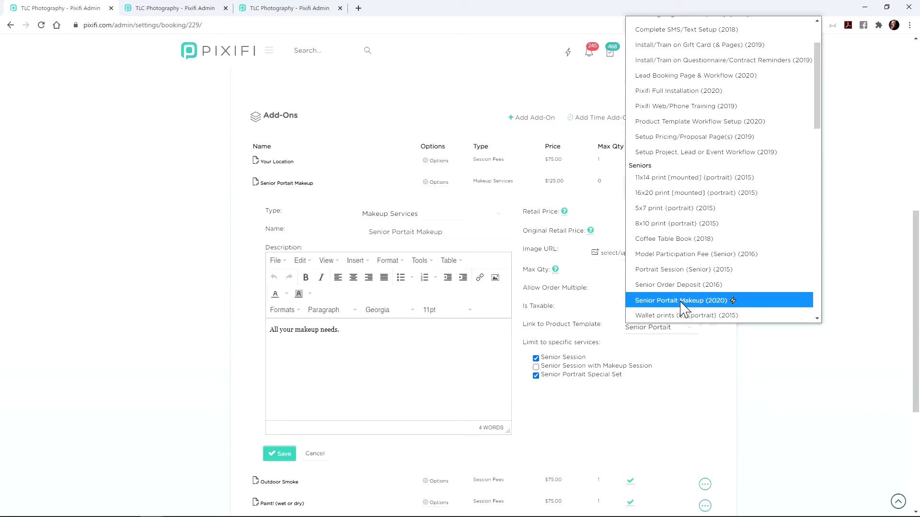
{"action": "left_click", "coordinate": [253, 388]}
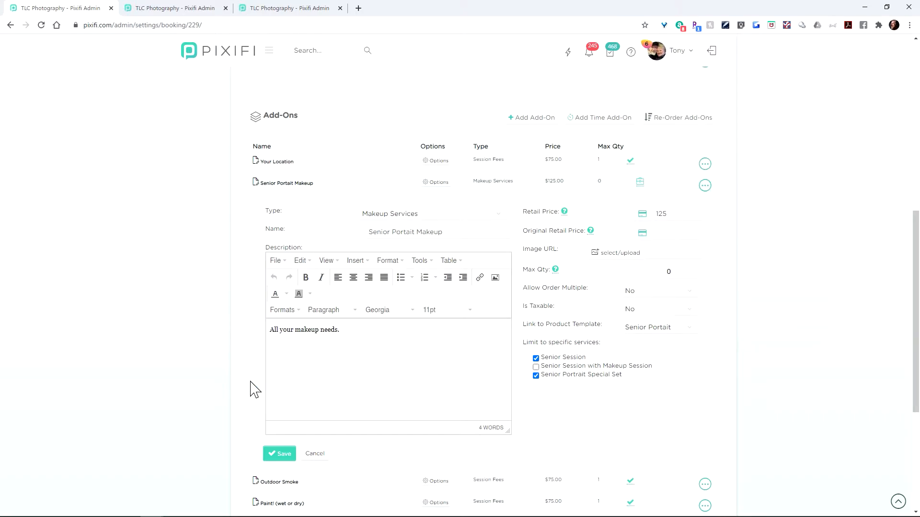
{"action": "left_click", "coordinate": [635, 328]}
{"action": "left_click", "coordinate": [675, 313]}
{"action": "left_click", "coordinate": [280, 458]}
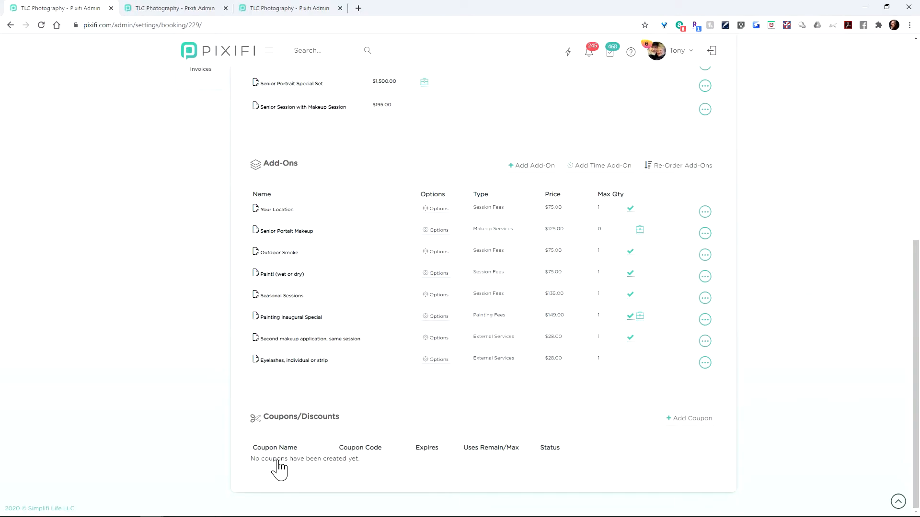
- Check the services and add-ons lists for product template link indicators, including the Senior Portrait Special Set
{"action": "scroll", "coordinate": [97, 339], "scroll_direction": "up", "scroll_amount": 5}
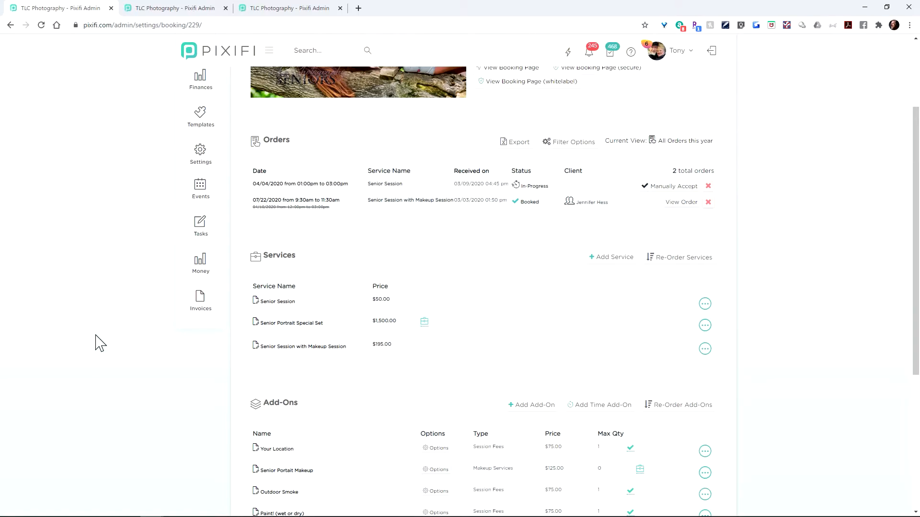
{"action": "scroll", "coordinate": [115, 365], "scroll_direction": "down", "scroll_amount": 3}
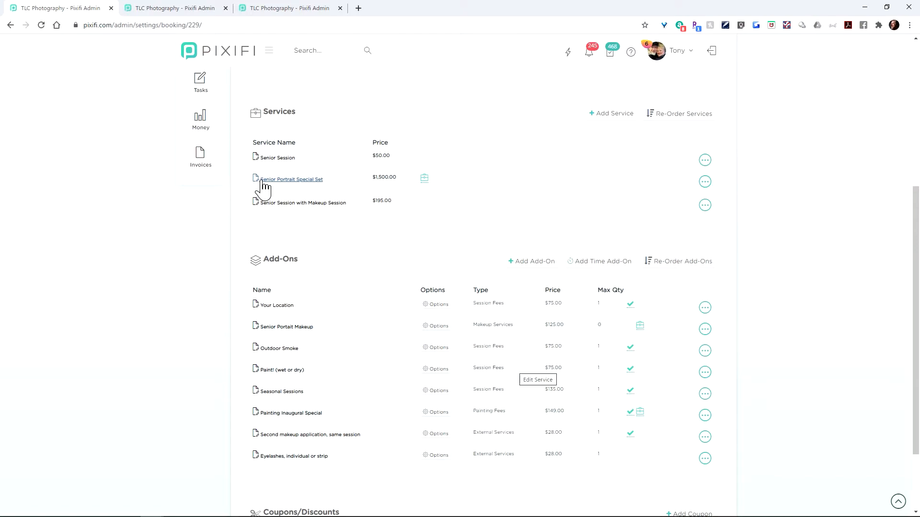
{"action": "mouse_move", "coordinate": [429, 177]}
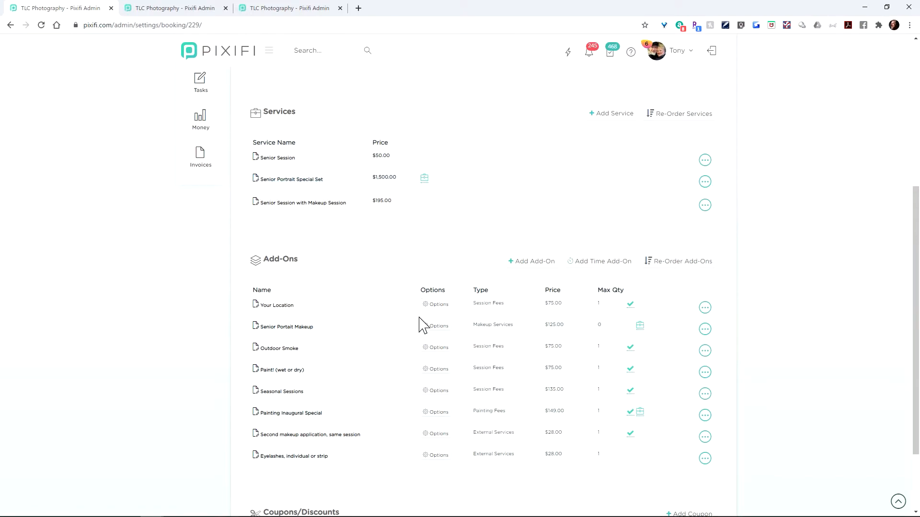
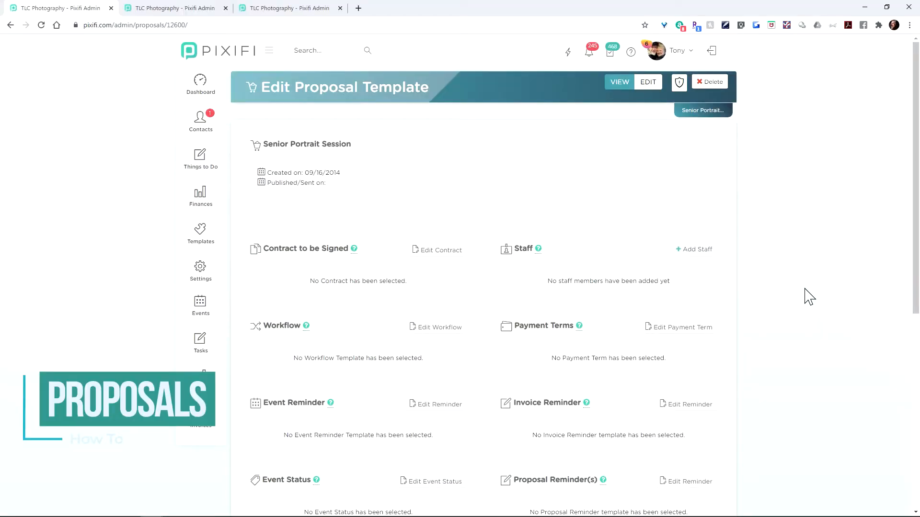
- Review the Senior Portrait Session proposal template's settings, packages, add-ons and coupons
{"action": "scroll", "coordinate": [809, 297], "scroll_direction": "down", "scroll_amount": 3}
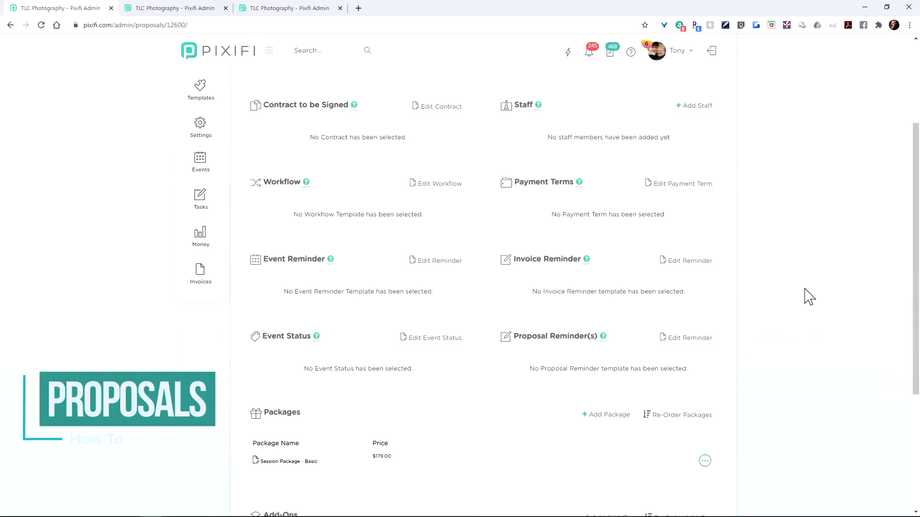
{"action": "scroll", "coordinate": [809, 298], "scroll_direction": "up", "scroll_amount": 2}
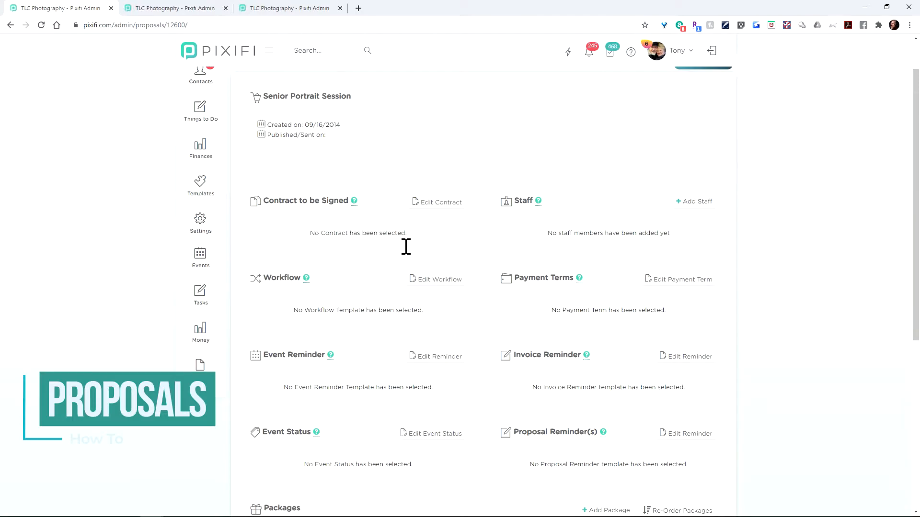
{"action": "scroll", "coordinate": [406, 246], "scroll_direction": "down", "scroll_amount": 4}
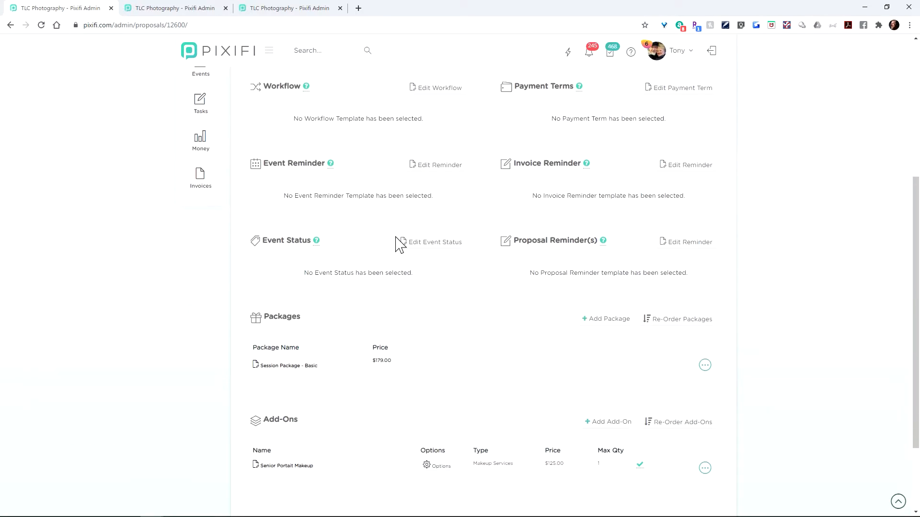
{"action": "scroll", "coordinate": [400, 244], "scroll_direction": "down", "scroll_amount": 2}
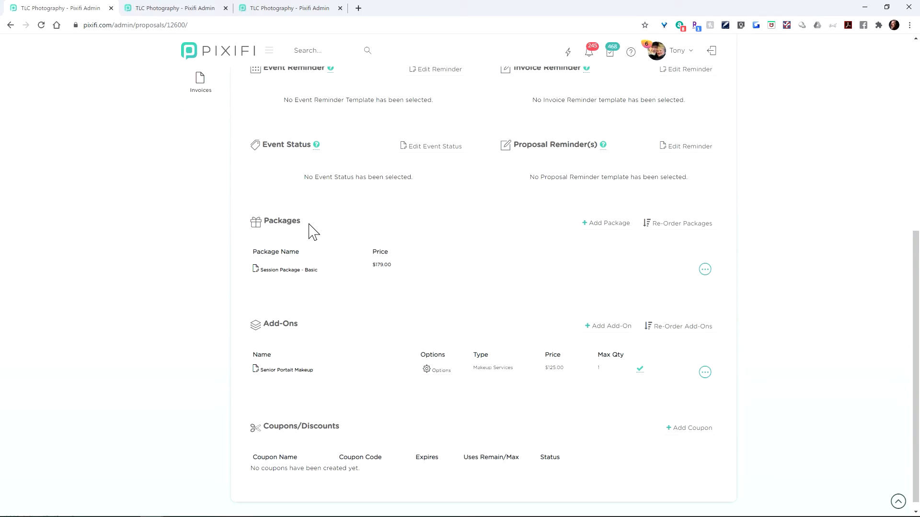
- Add a package to the proposal populated from Test Portrait Makeup Design Set Package (2020) with its products, describe it as "All kinds of stuff." and save
{"action": "left_click", "coordinate": [611, 223]}
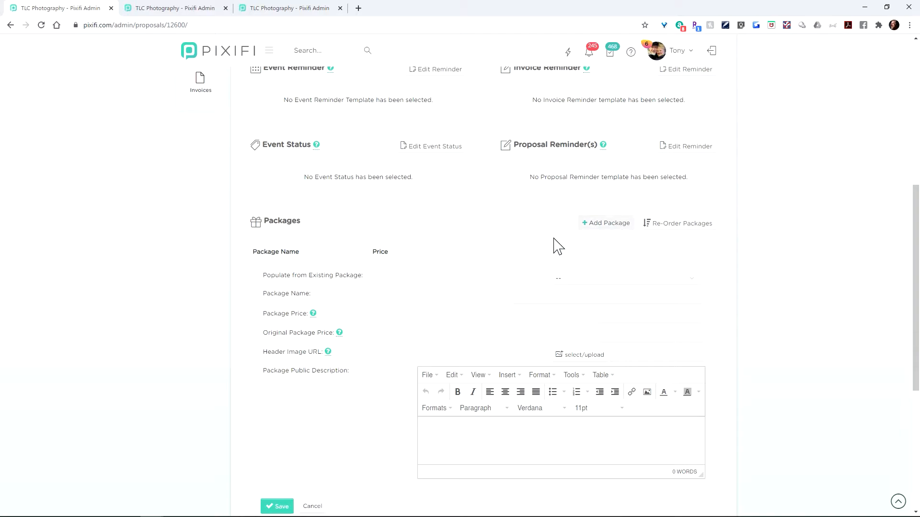
{"action": "scroll", "coordinate": [527, 259], "scroll_direction": "down", "scroll_amount": 1}
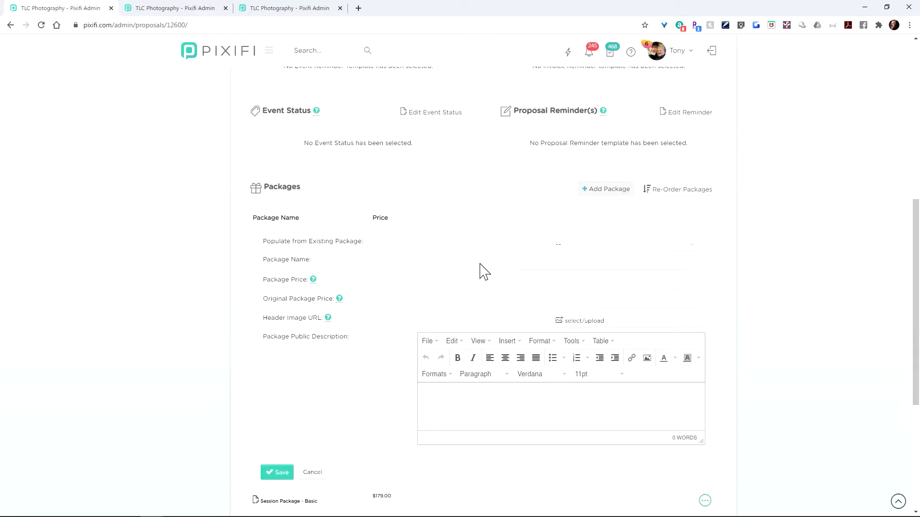
{"action": "left_click", "coordinate": [587, 234]}
{"action": "scroll", "coordinate": [628, 276], "scroll_direction": "down", "scroll_amount": 3}
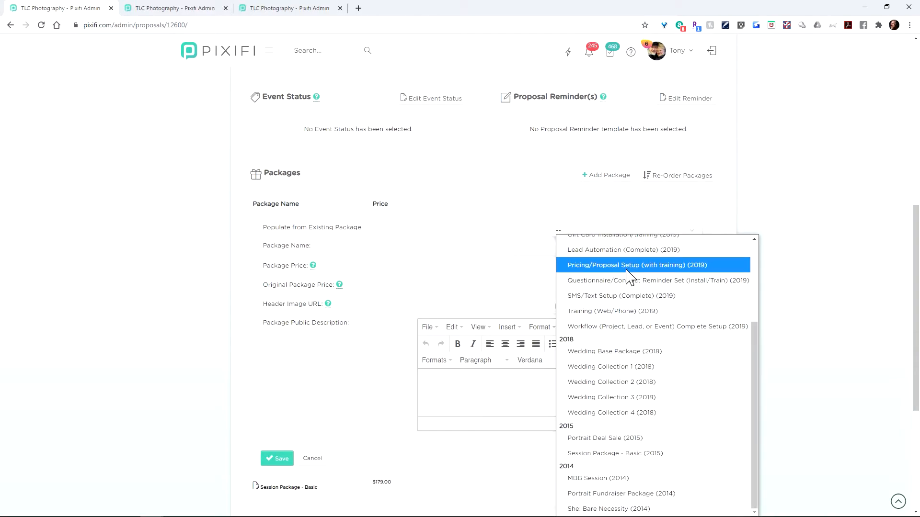
{"action": "scroll", "coordinate": [637, 304], "scroll_direction": "up", "scroll_amount": 3}
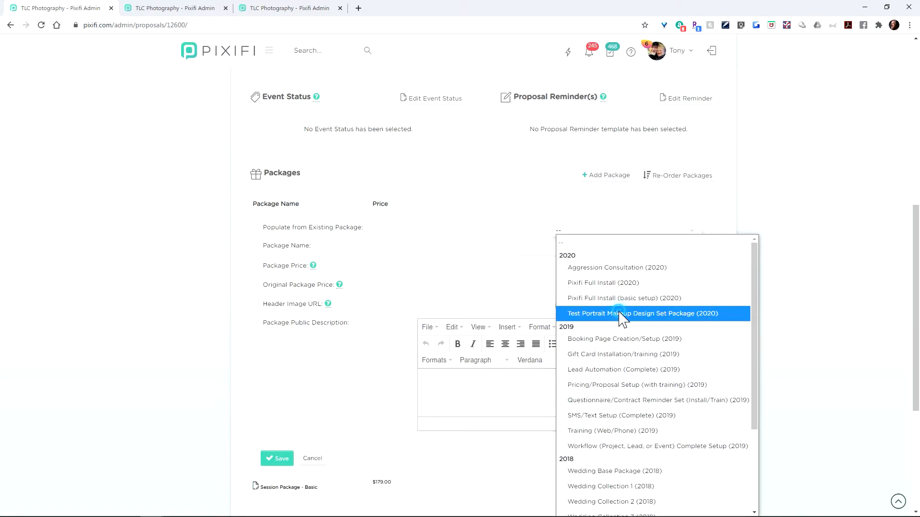
{"action": "left_click", "coordinate": [621, 318]}
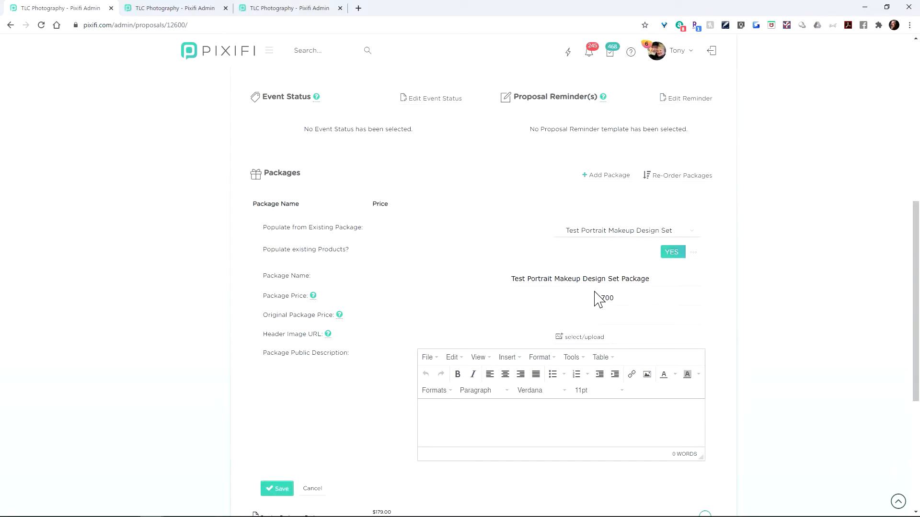
{"action": "scroll", "coordinate": [355, 381], "scroll_direction": "down", "scroll_amount": 2}
{"action": "left_click", "coordinate": [494, 326]}
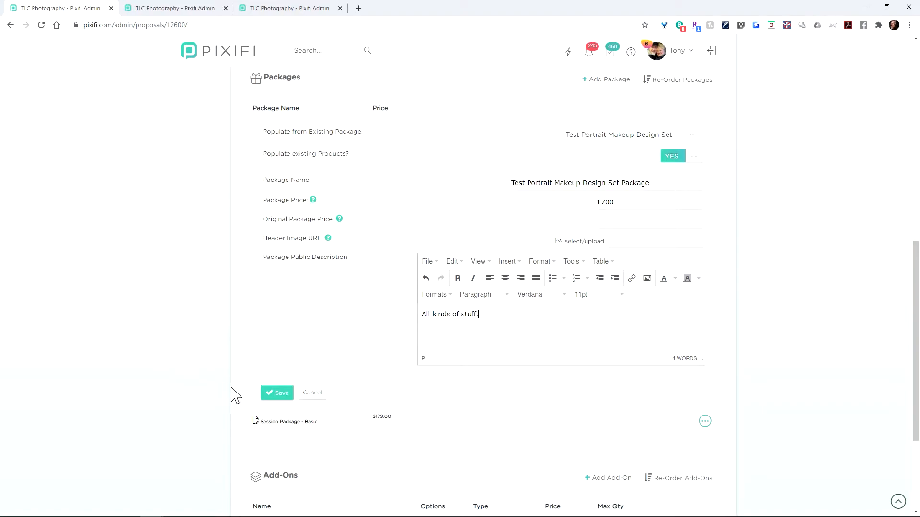
{"action": "left_click", "coordinate": [291, 396]}
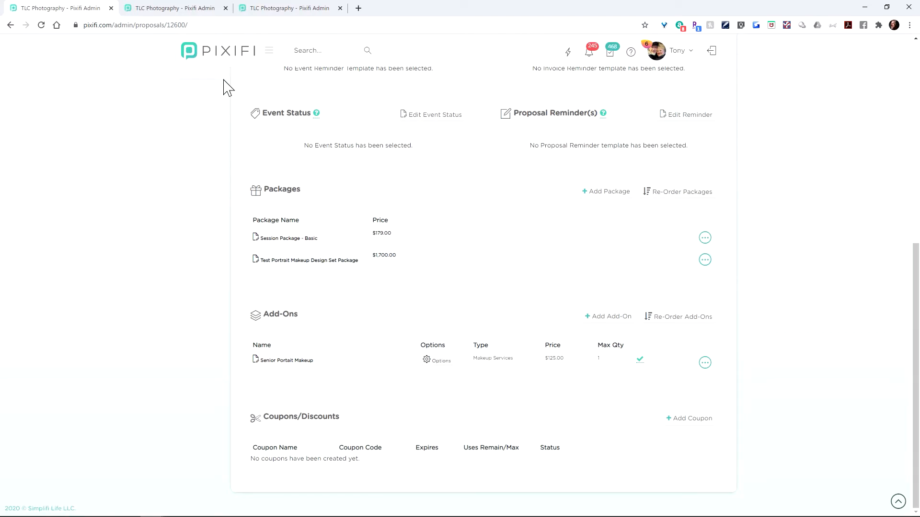
- Open the Test Portrait Makeup Design Set package template and check its products for product template links
{"action": "left_click", "coordinate": [255, 8]}
{"action": "mouse_move", "coordinate": [211, 232]}
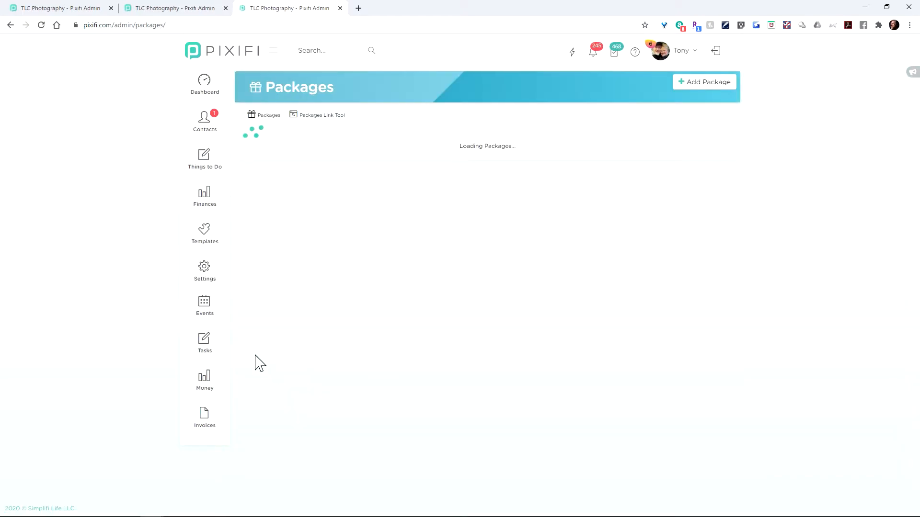
{"action": "left_click", "coordinate": [337, 217]}
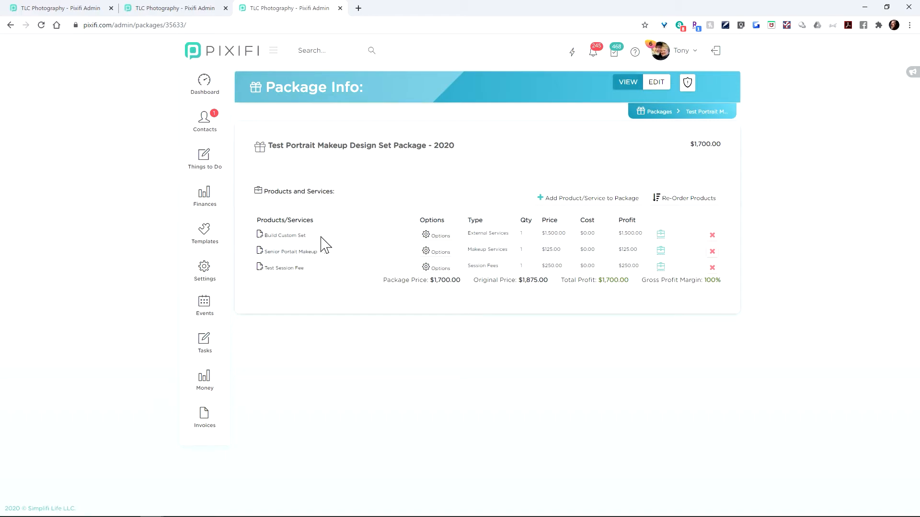
{"action": "mouse_move", "coordinate": [663, 252]}
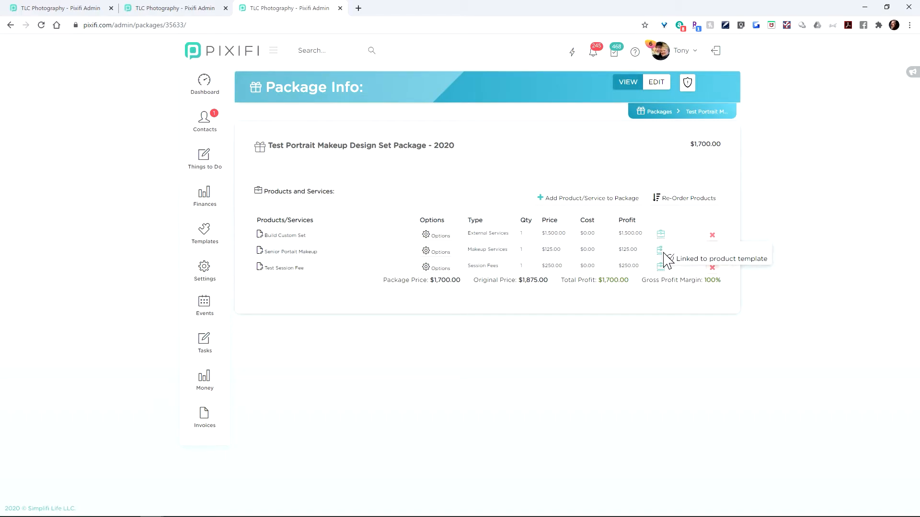
{"action": "mouse_move", "coordinate": [667, 272]}
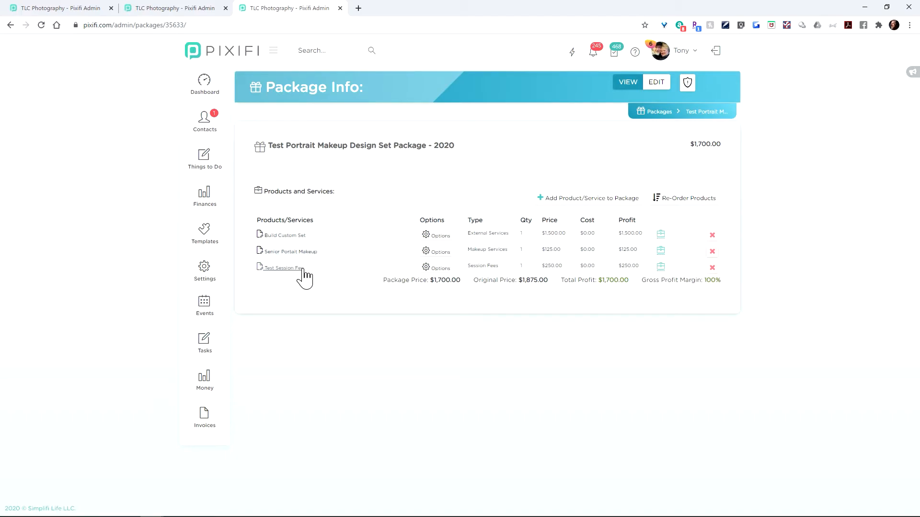
- Add a proposal add-on populated from the Senior Portait Makeup (2020) product template, copying its product options, and save it
{"action": "left_click", "coordinate": [83, 9]}
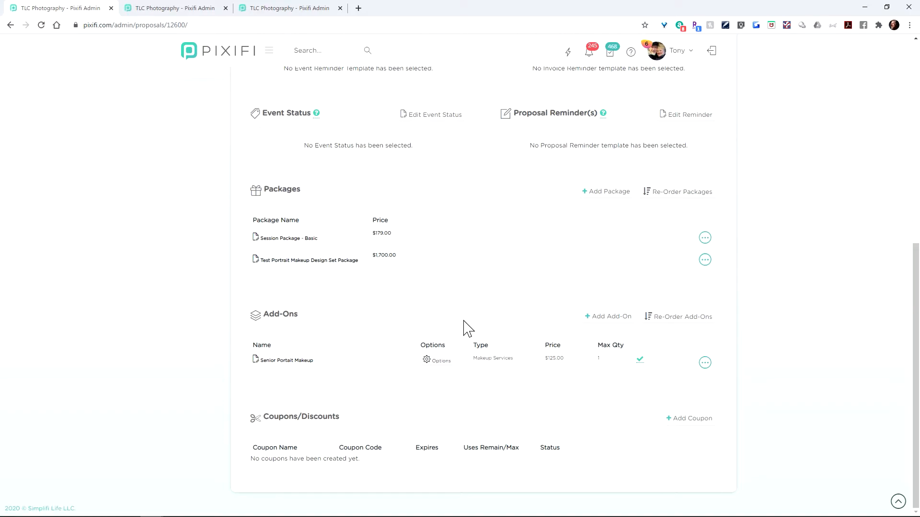
{"action": "left_click", "coordinate": [602, 319]}
{"action": "scroll", "coordinate": [587, 335], "scroll_direction": "down", "scroll_amount": 4}
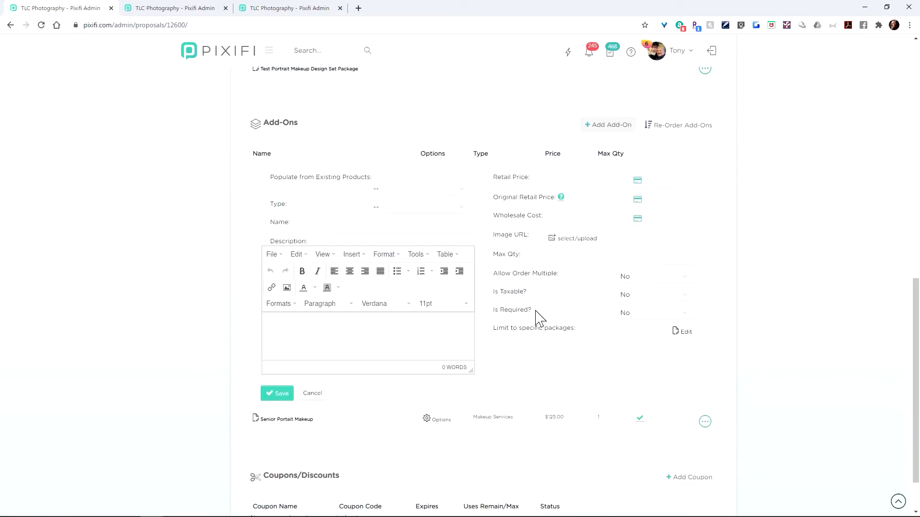
{"action": "left_click", "coordinate": [411, 189]}
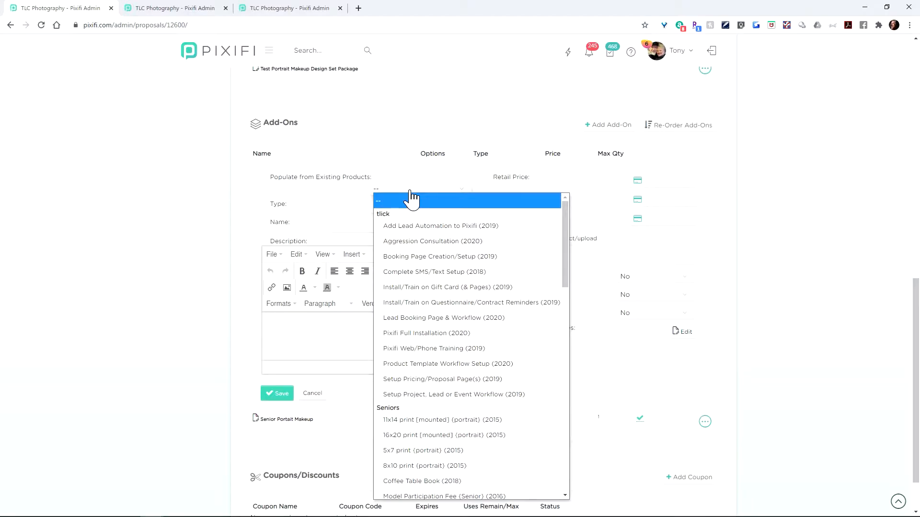
{"action": "scroll", "coordinate": [431, 230], "scroll_direction": "down", "scroll_amount": 6}
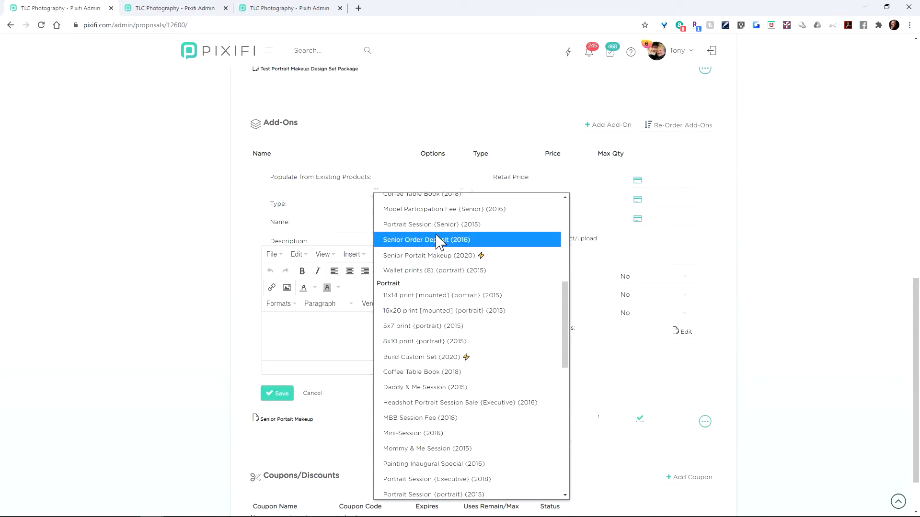
{"action": "left_click", "coordinate": [508, 257]}
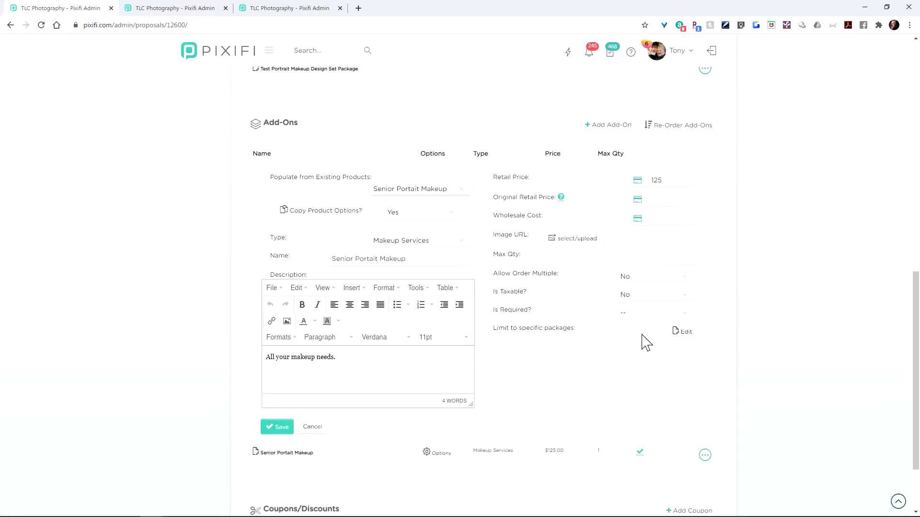
{"action": "left_click", "coordinate": [282, 430]}
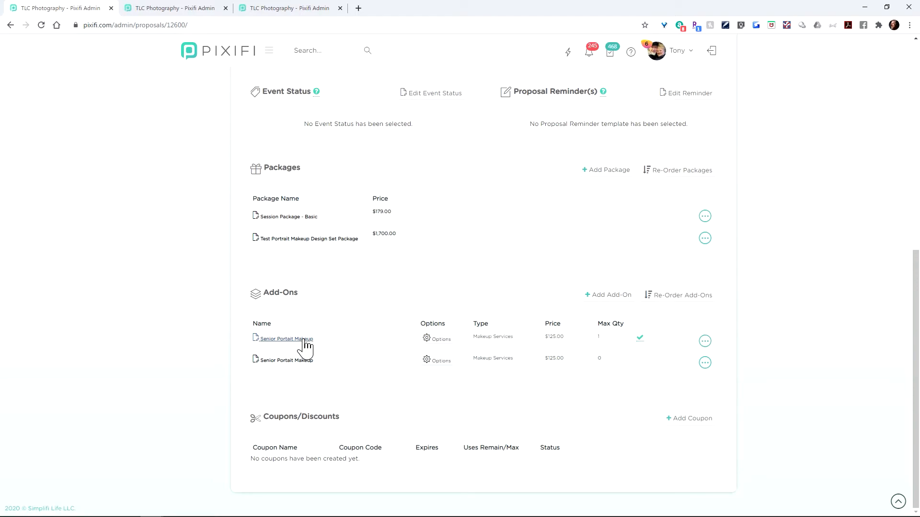
- Open the proposal's original Senior Portait Makeup add-on and review its template update option and settings
{"action": "left_click", "coordinate": [305, 341]}
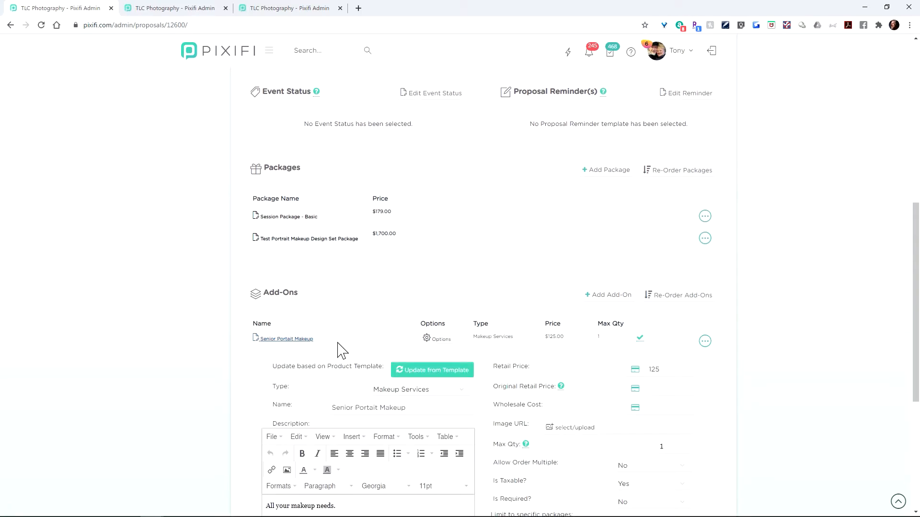
{"action": "scroll", "coordinate": [465, 369], "scroll_direction": "down", "scroll_amount": 2}
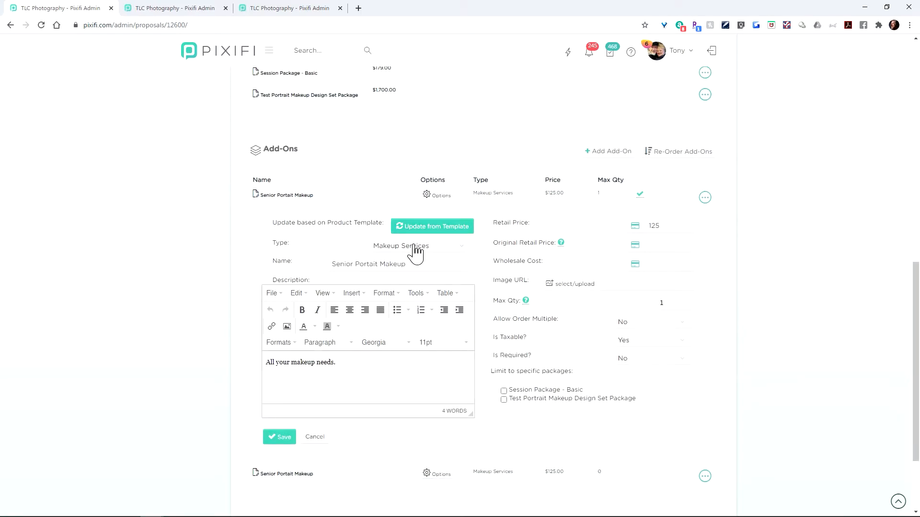
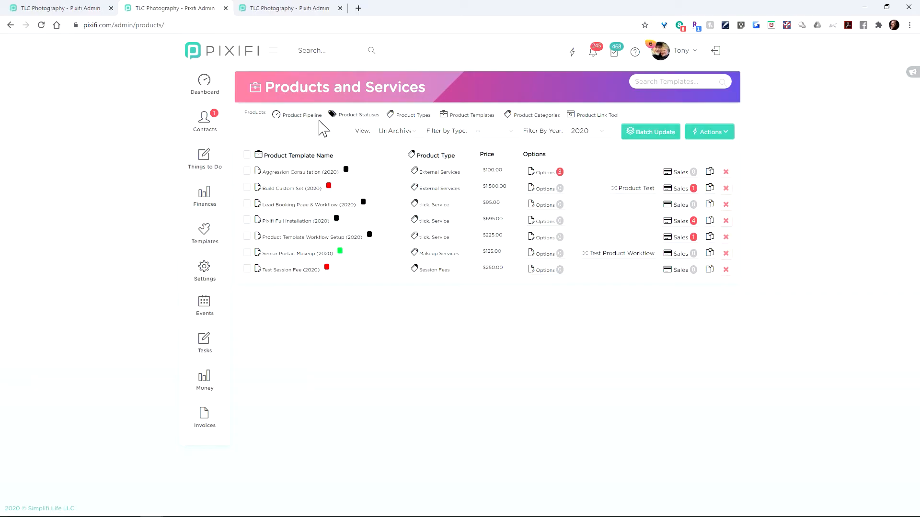
- Examine the product pipeline's Wedding Album and Image Files stages and compare them with the product statuses list
{"action": "left_click", "coordinate": [318, 117]}
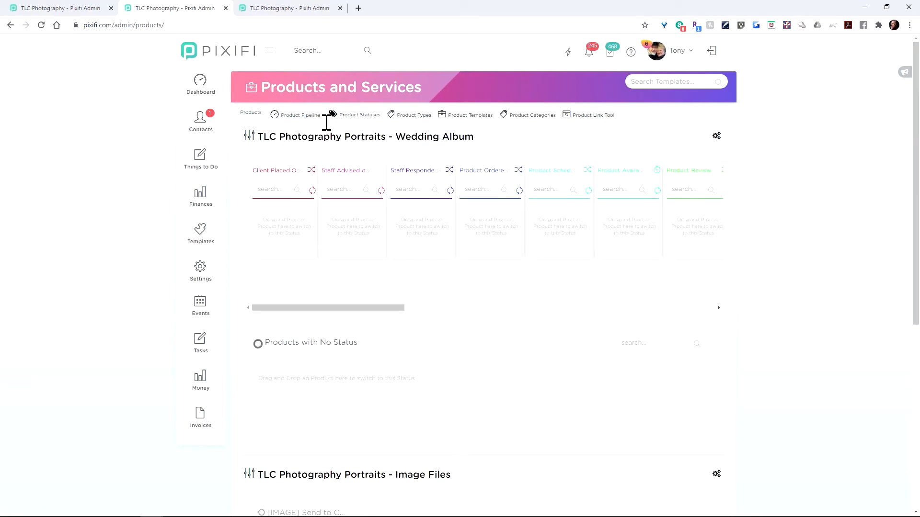
{"action": "scroll", "coordinate": [353, 297], "scroll_direction": "down", "scroll_amount": 4}
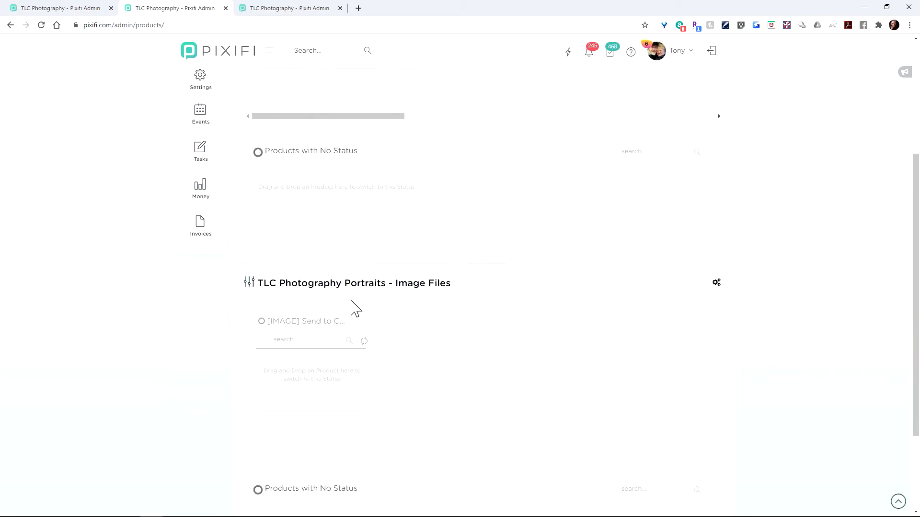
{"action": "scroll", "coordinate": [353, 310], "scroll_direction": "down", "scroll_amount": 3}
{"action": "scroll", "coordinate": [353, 309], "scroll_direction": "up", "scroll_amount": 7}
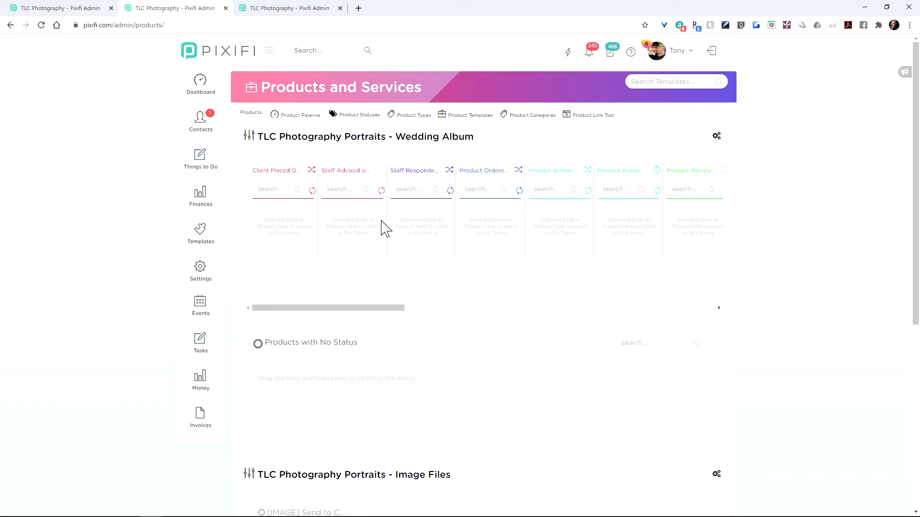
{"action": "left_click_drag", "start_coordinate": [379, 308], "coordinate": [352, 319]}
{"action": "left_click_drag", "start_coordinate": [347, 311], "coordinate": [427, 318]}
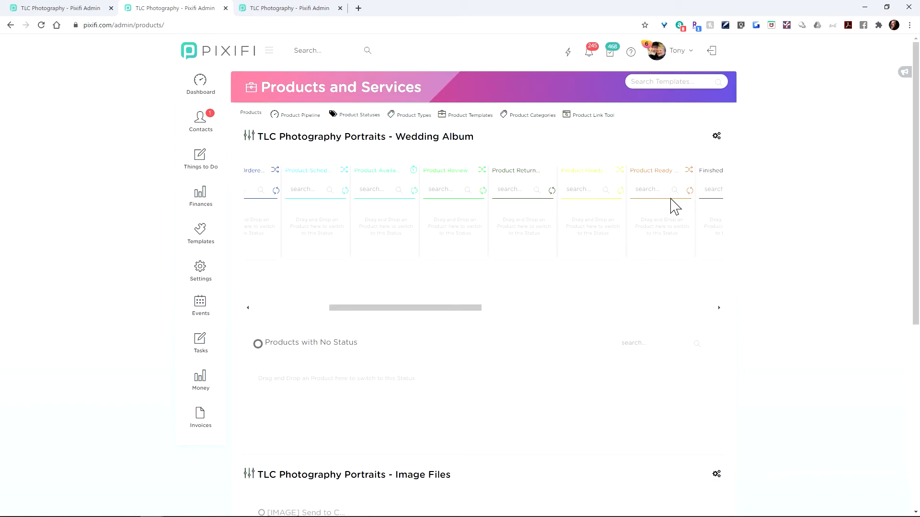
{"action": "left_click_drag", "start_coordinate": [407, 308], "coordinate": [274, 310]}
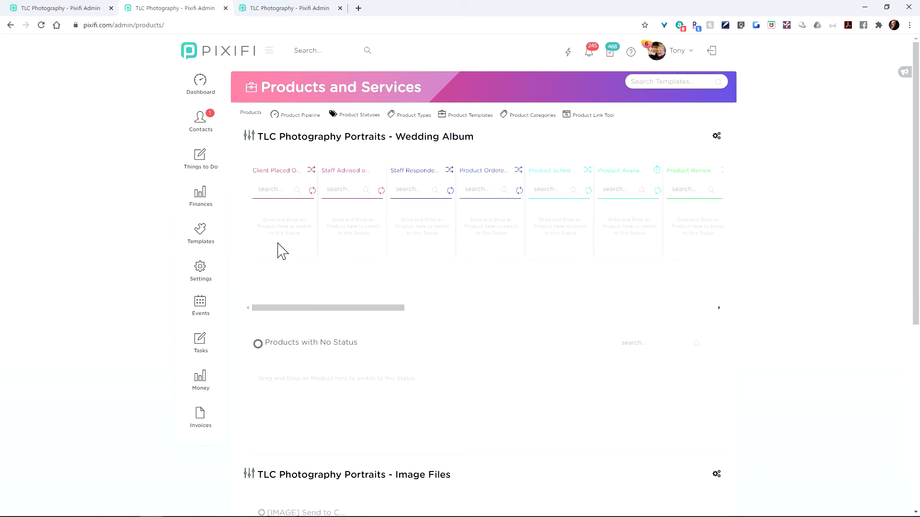
{"action": "left_click_drag", "start_coordinate": [297, 310], "coordinate": [353, 312]}
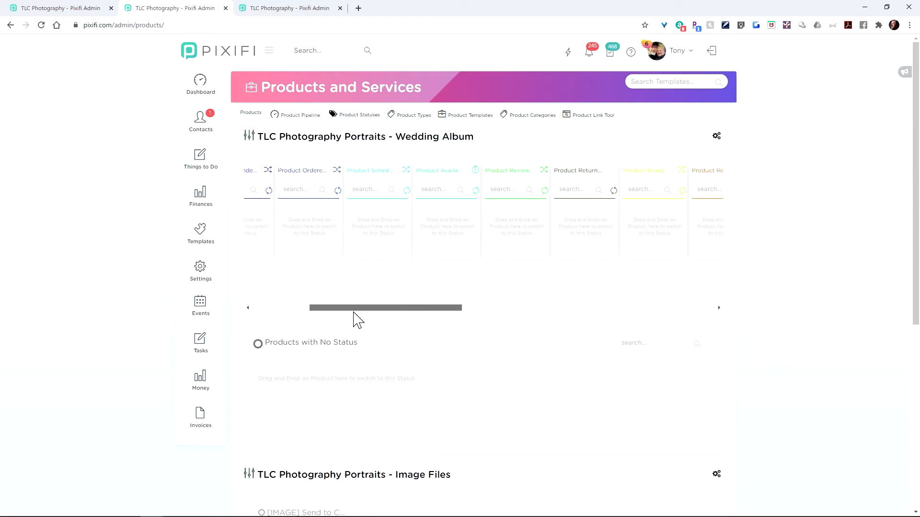
{"action": "left_click", "coordinate": [365, 115]}
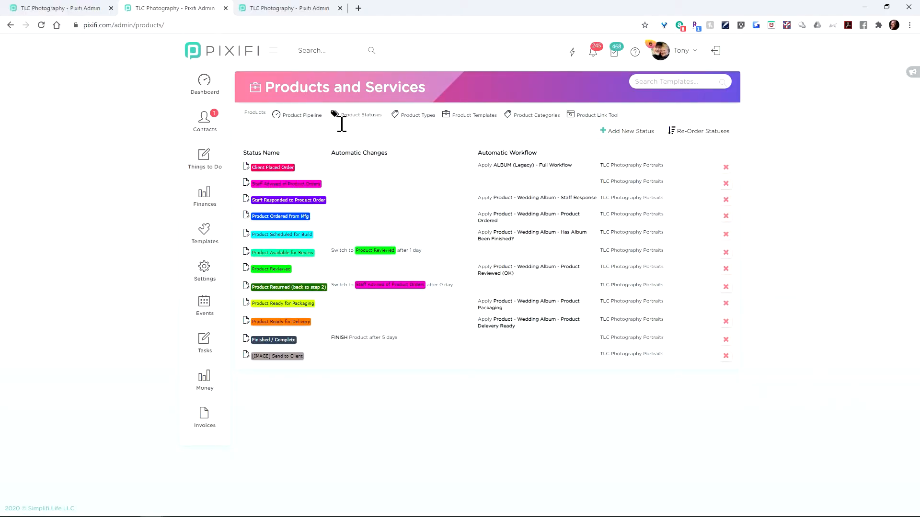
{"action": "left_click", "coordinate": [309, 115]}
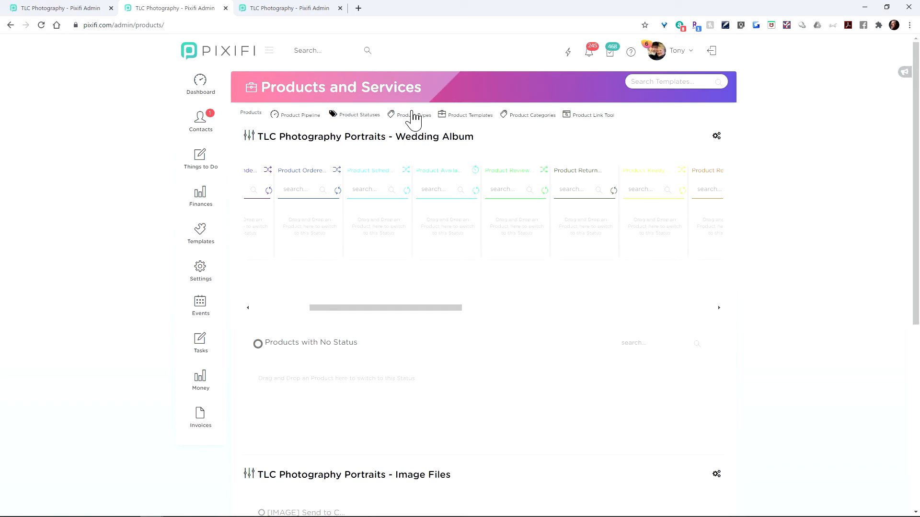
- View the product types available for the Client Placed Order product status and cancel the edit
{"action": "left_click", "coordinate": [367, 116]}
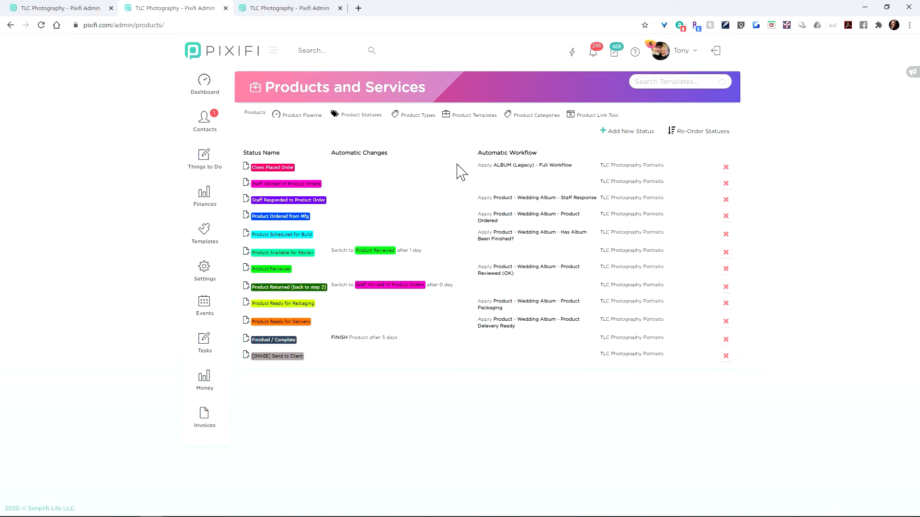
{"action": "left_click", "coordinate": [284, 167]}
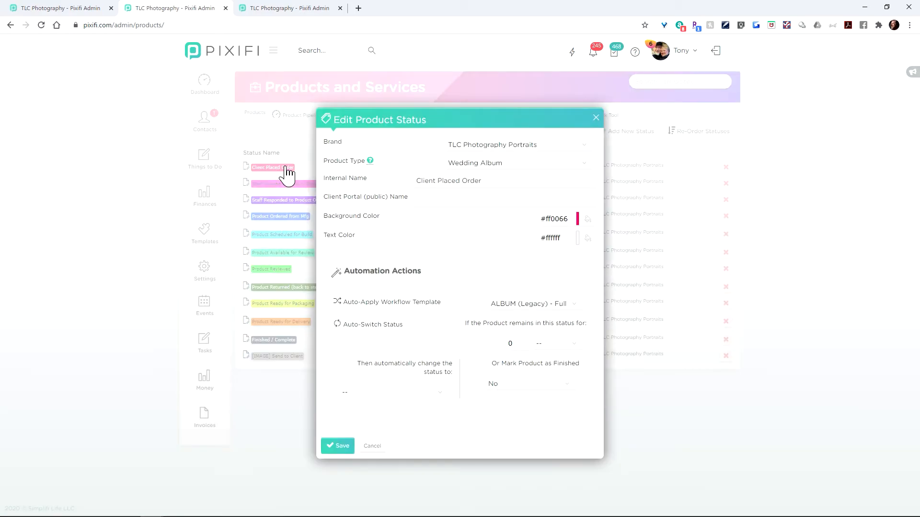
{"action": "left_click", "coordinate": [524, 166]}
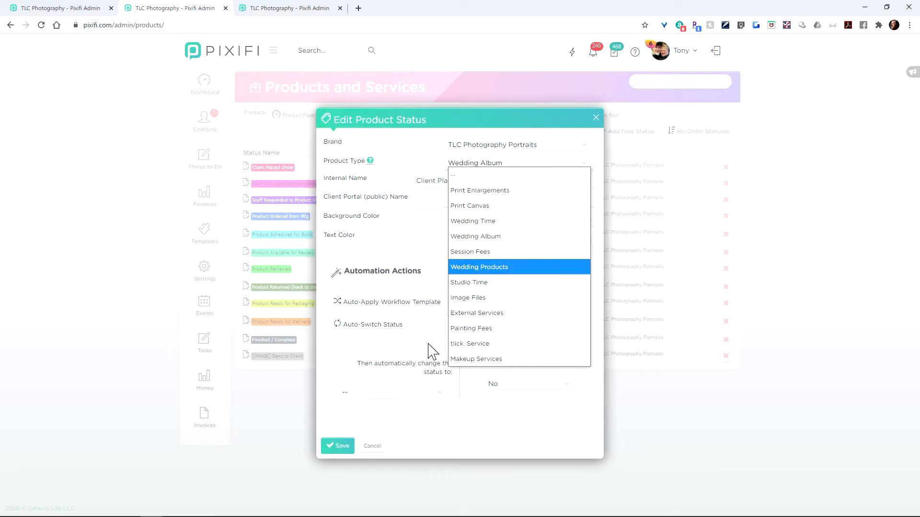
{"action": "left_click", "coordinate": [374, 447]}
{"action": "left_click", "coordinate": [373, 446]}
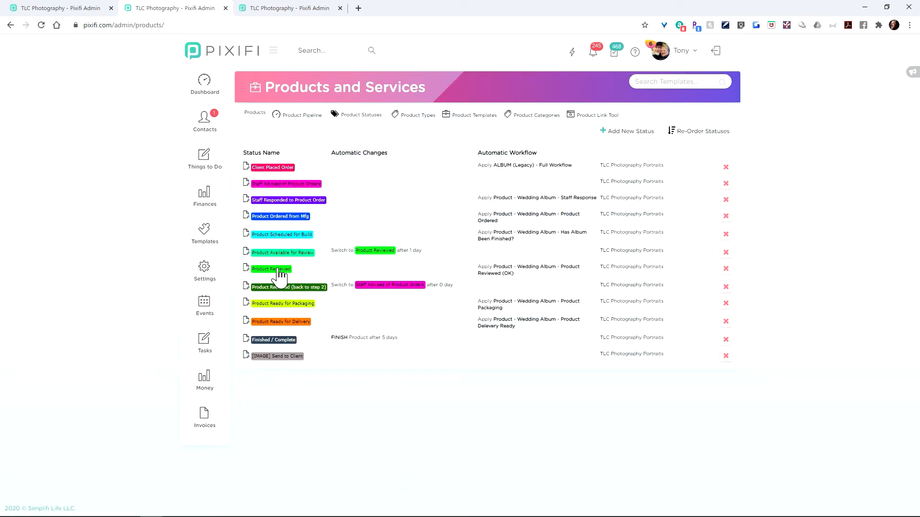
- Rename the Client Placed Order status's internal name to "[WA] Client Placed Order" and save it
{"action": "left_click", "coordinate": [266, 169]}
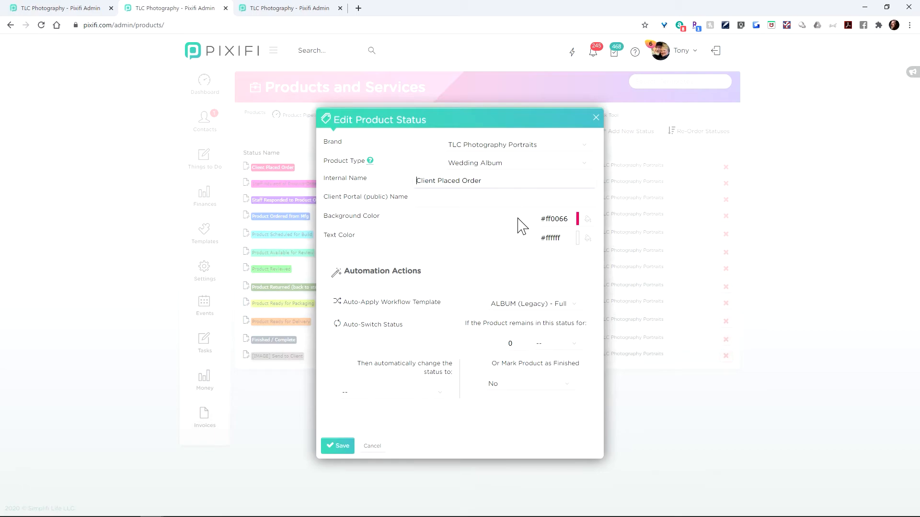
{"action": "type", "text": "[WA]"}
{"action": "left_click", "coordinate": [341, 447]}
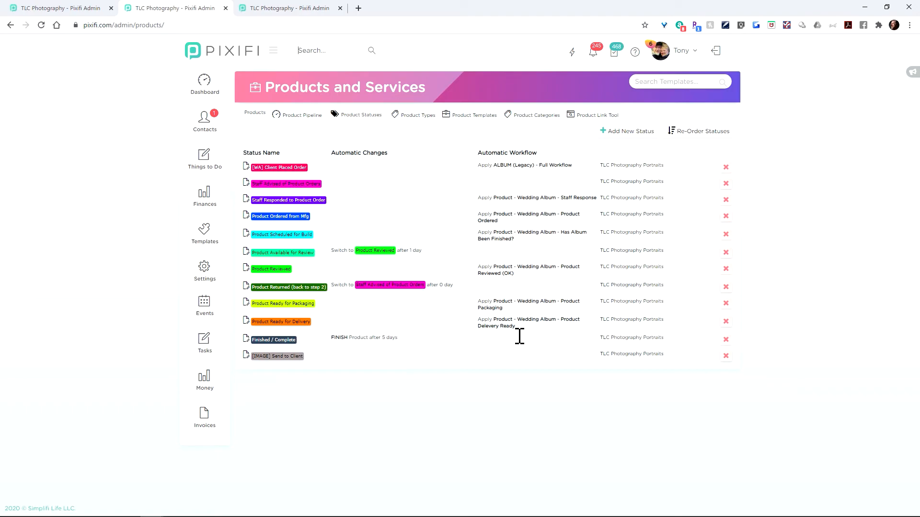
- Open the workflow templates in a new browser tab and review the "Product - Wedding Album - Product Delevery Ready" template's automatic items and phase actions
{"action": "left_click", "coordinate": [292, 10]}
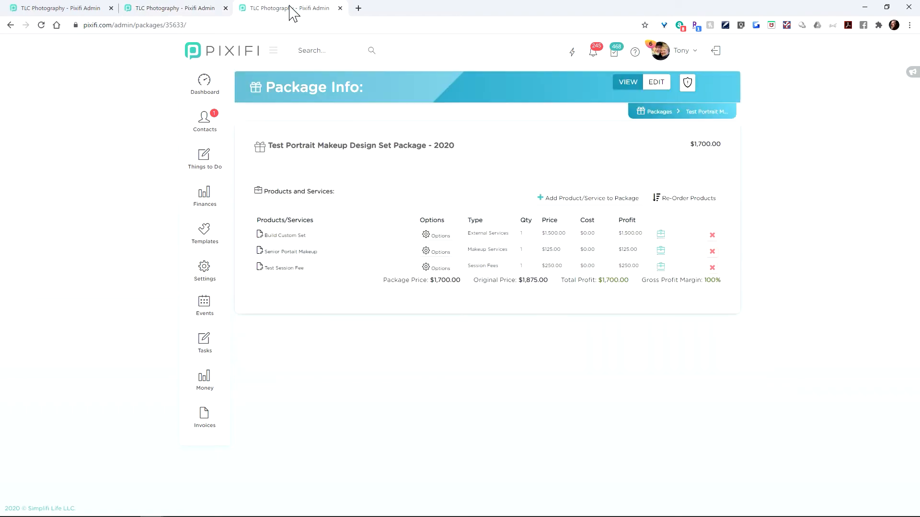
{"action": "mouse_move", "coordinate": [216, 235]}
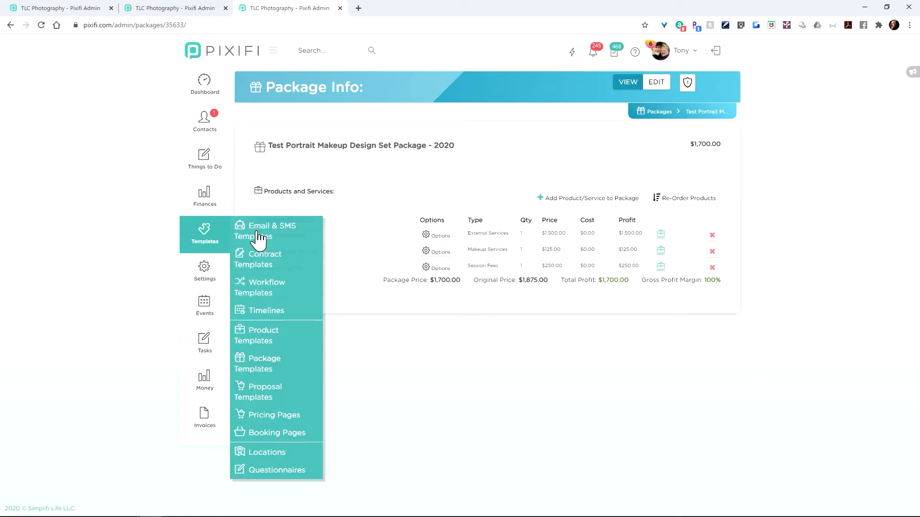
{"action": "left_click", "coordinate": [421, 9]}
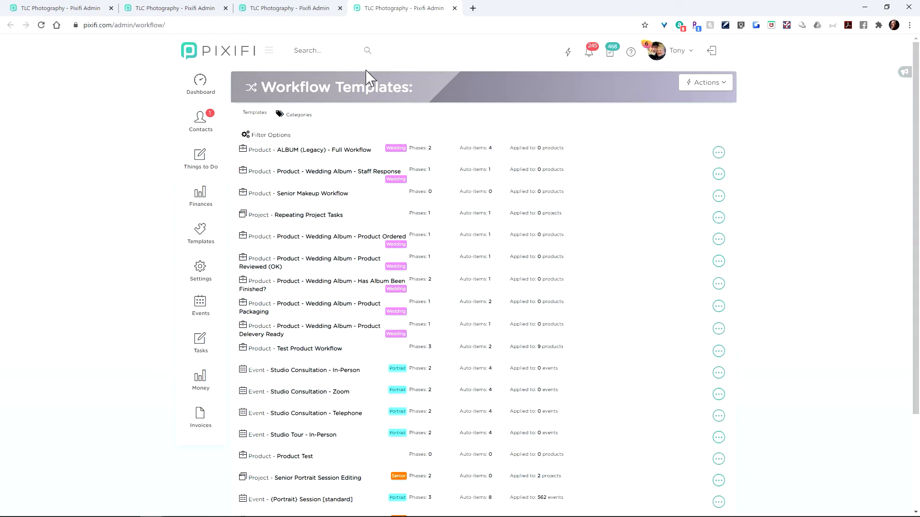
{"action": "left_click", "coordinate": [337, 327]}
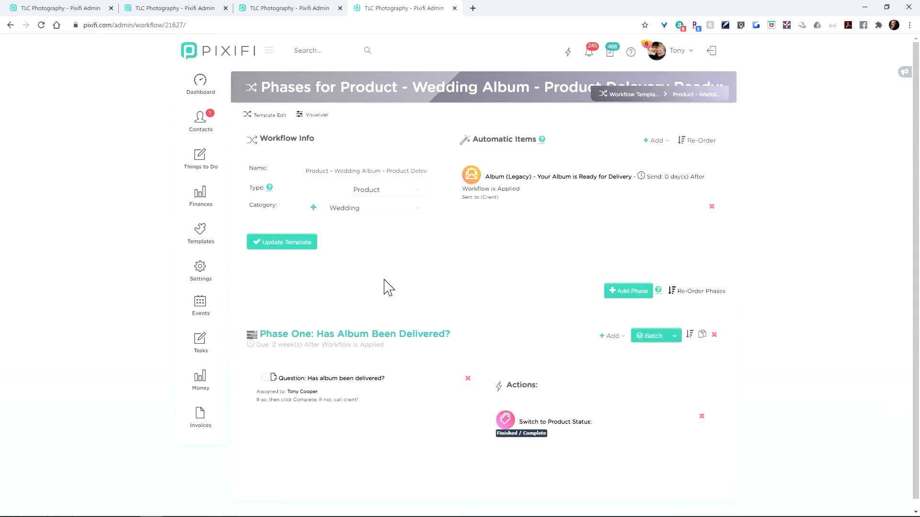
{"action": "scroll", "coordinate": [572, 281], "scroll_direction": "down", "scroll_amount": 1}
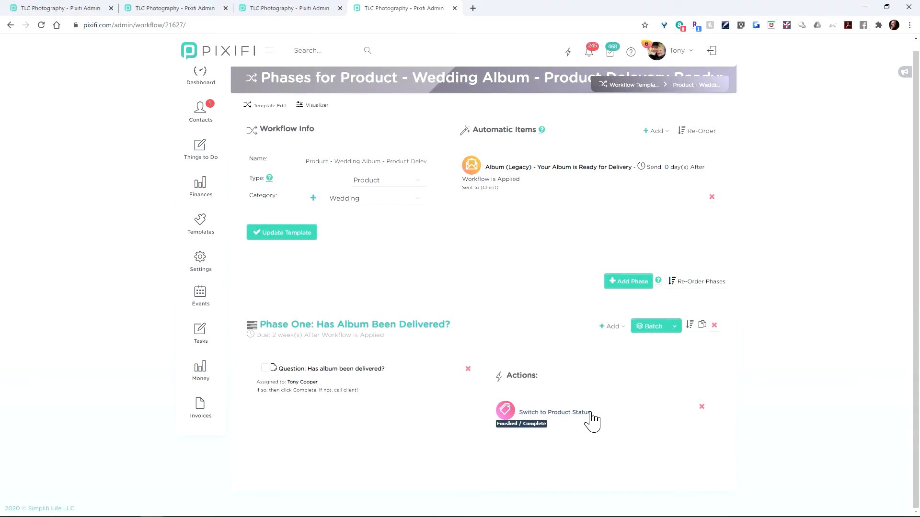
- Return to the Products and Services page and display the list of ordered products
{"action": "left_click", "coordinate": [206, 10]}
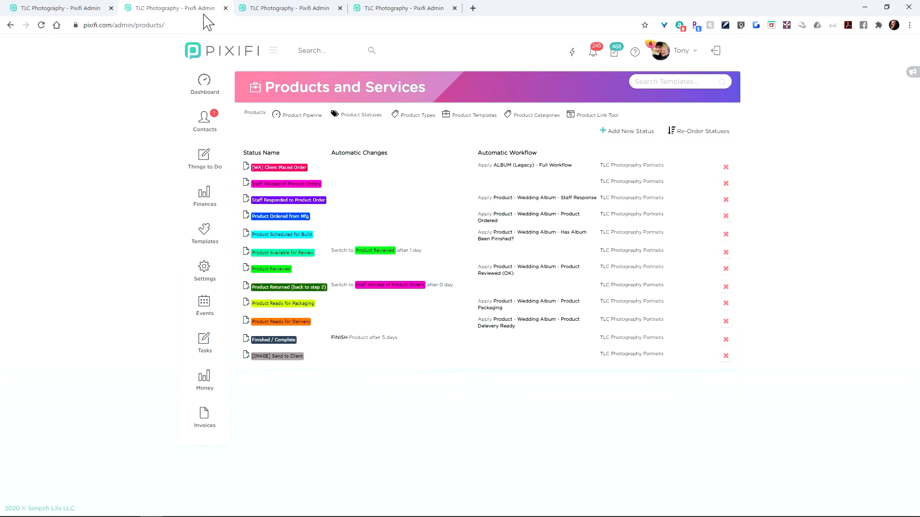
{"action": "left_click", "coordinate": [274, 11]}
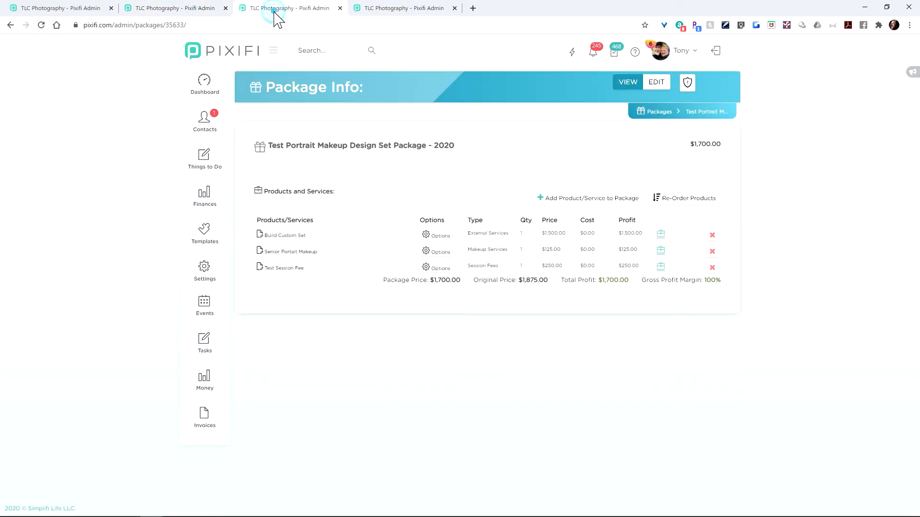
{"action": "left_click", "coordinate": [74, 10]}
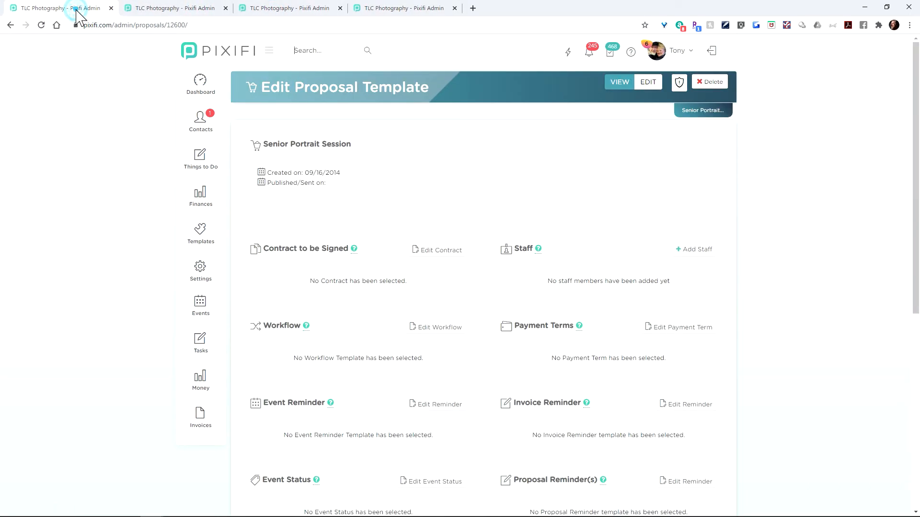
{"action": "left_click", "coordinate": [167, 11]}
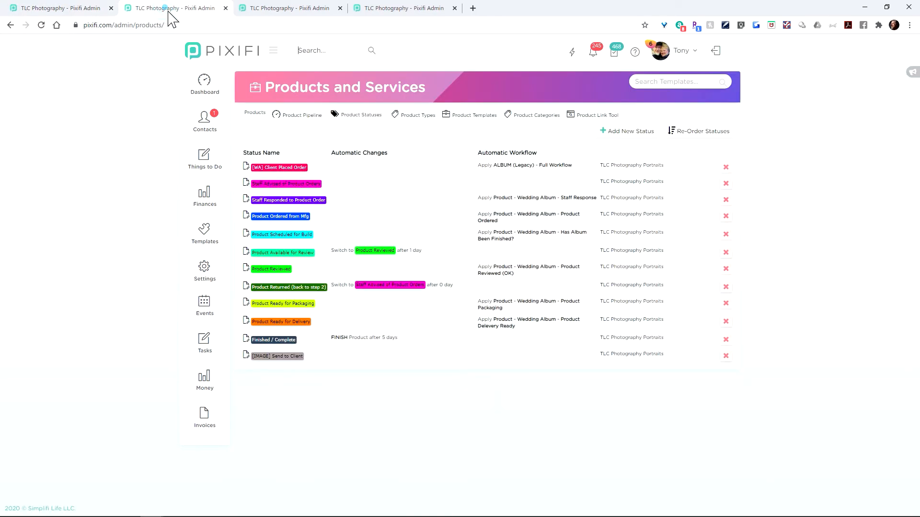
{"action": "left_click", "coordinate": [267, 113]}
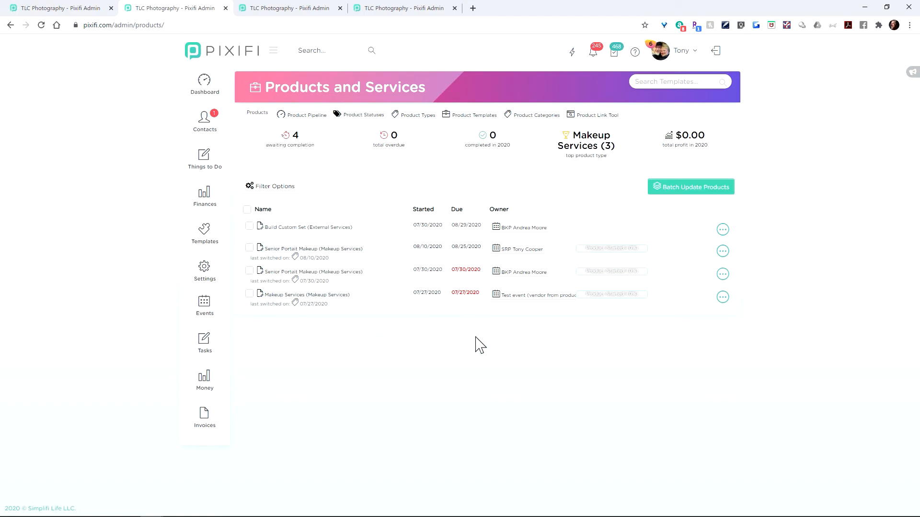
- Review the workflow and questionnaires of the Senior Portait Makeup product started 07/30/2020, and return to the products list
{"action": "left_click", "coordinate": [318, 273]}
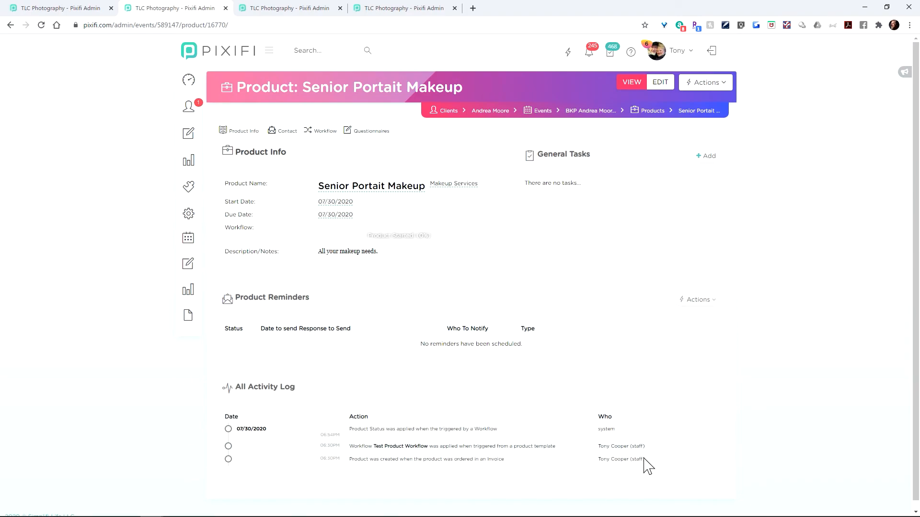
{"action": "left_click", "coordinate": [289, 132]}
{"action": "left_click", "coordinate": [333, 131]}
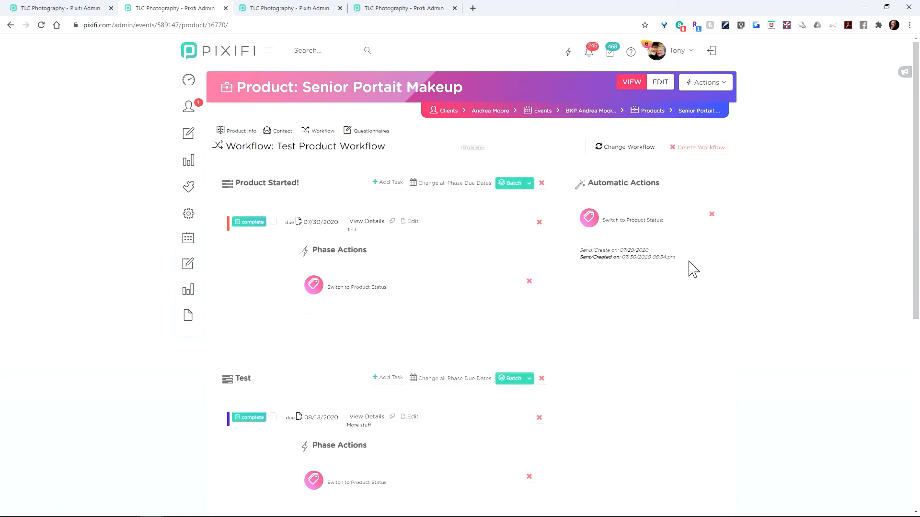
{"action": "left_click", "coordinate": [374, 134]}
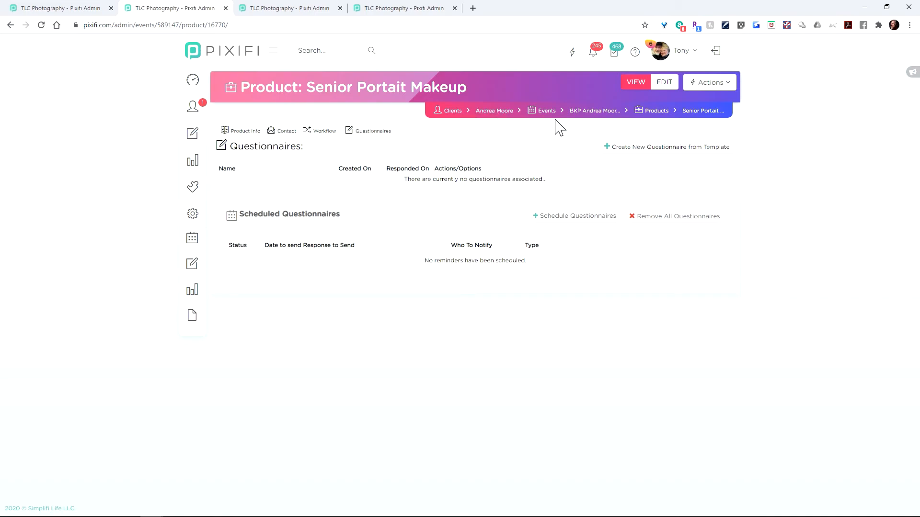
{"action": "key", "text": "alt+Left"}
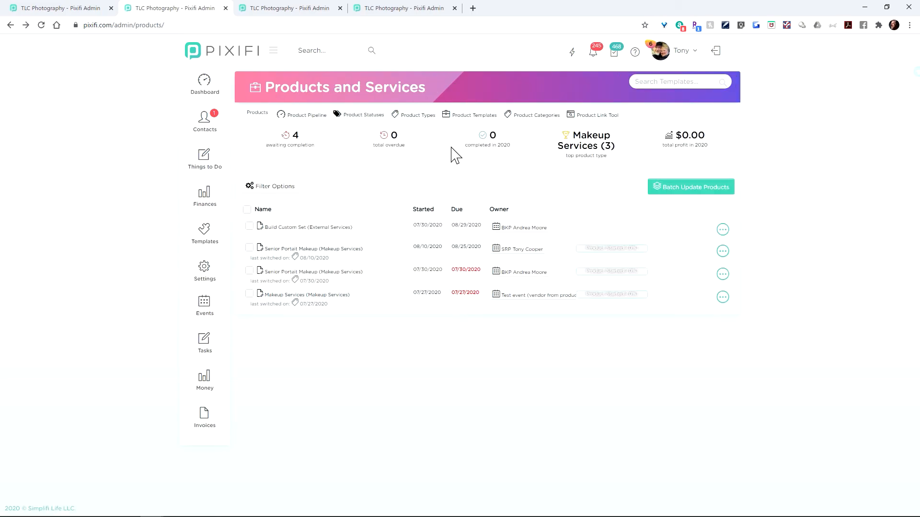
- Open the Senior Portait Makeup (2020) product template and review its product workflow, auto-add and due date settings
{"action": "left_click", "coordinate": [467, 115]}
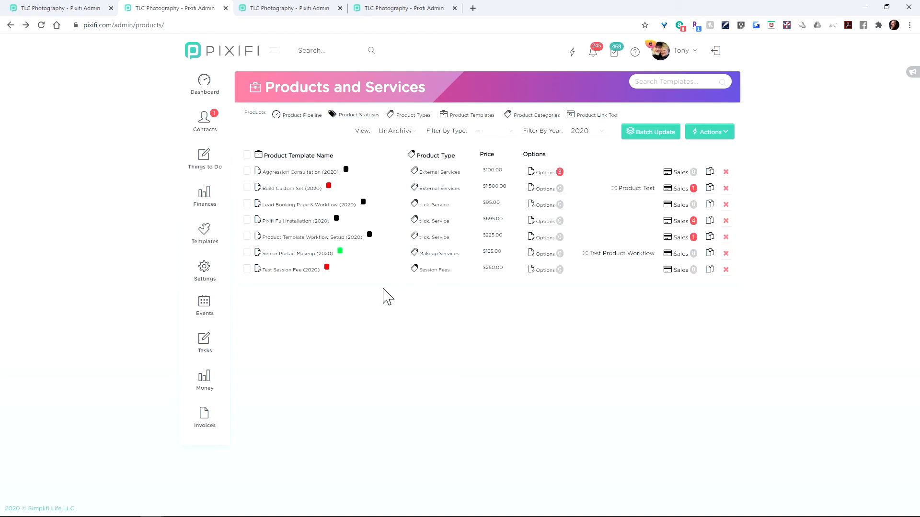
{"action": "left_click", "coordinate": [307, 256]}
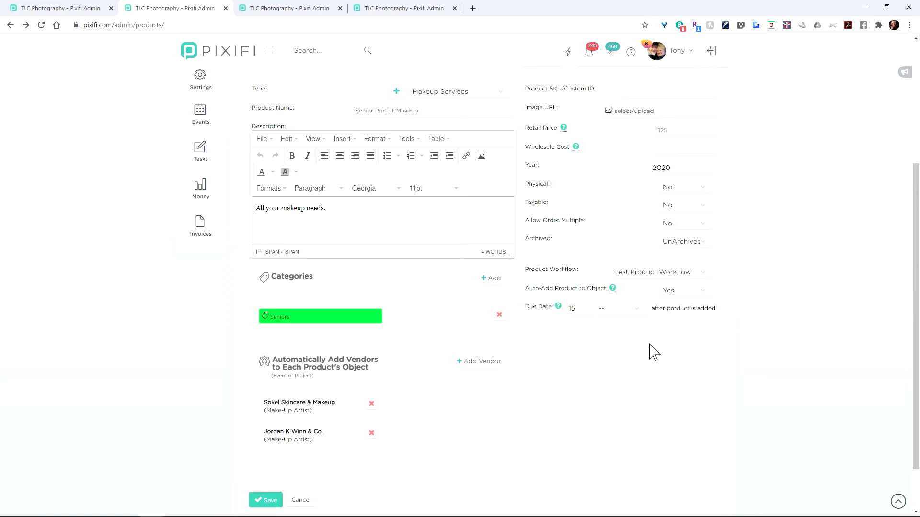
{"action": "scroll", "coordinate": [328, 160], "scroll_direction": "up", "scroll_amount": 4}
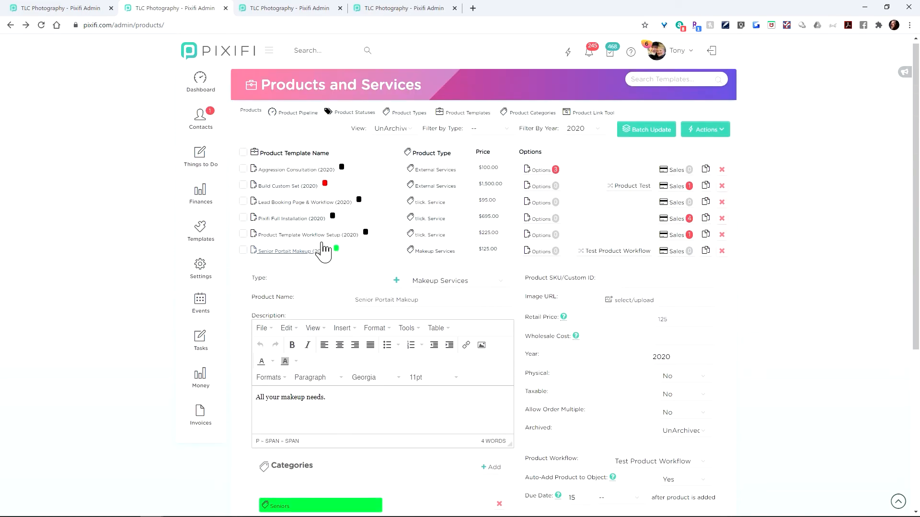
- Check the available actions for the Senior Portait Makeup product started 08/10/2020, and compare the products list with the product pipeline
{"action": "left_click", "coordinate": [253, 116]}
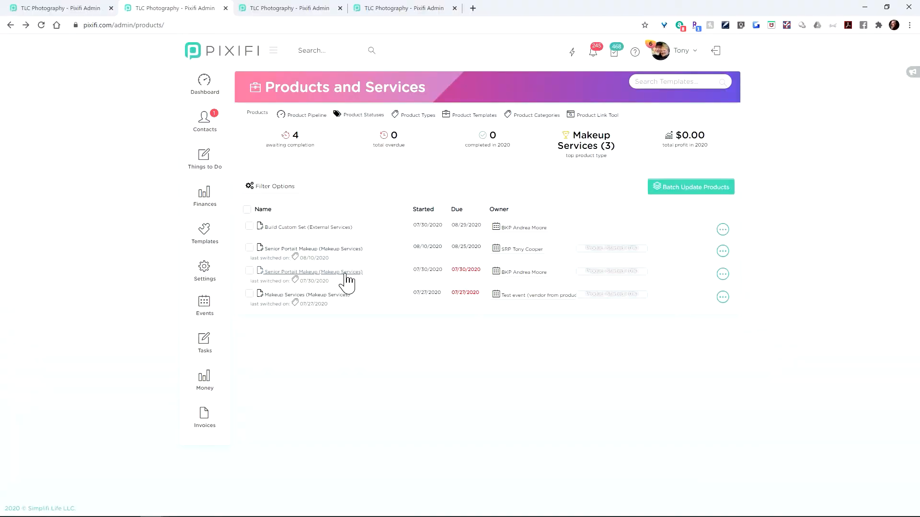
{"action": "left_click", "coordinate": [723, 251]}
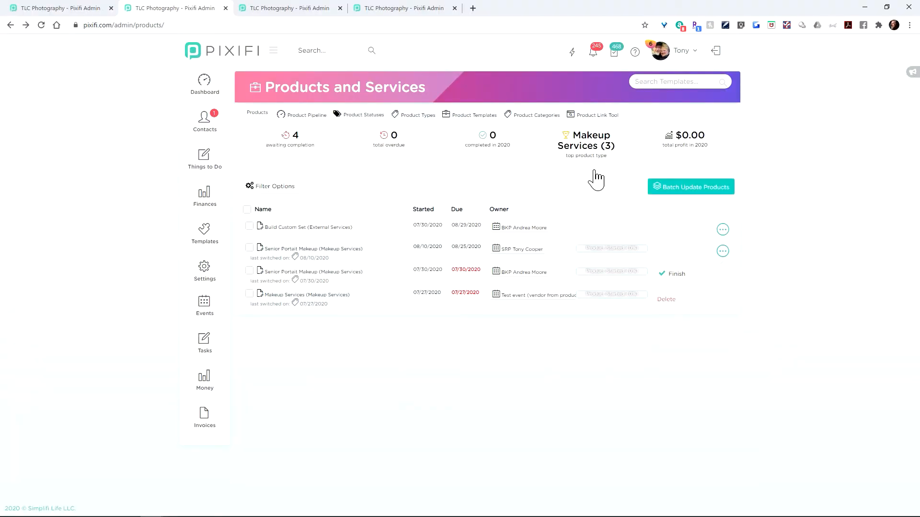
{"action": "left_click", "coordinate": [316, 116]}
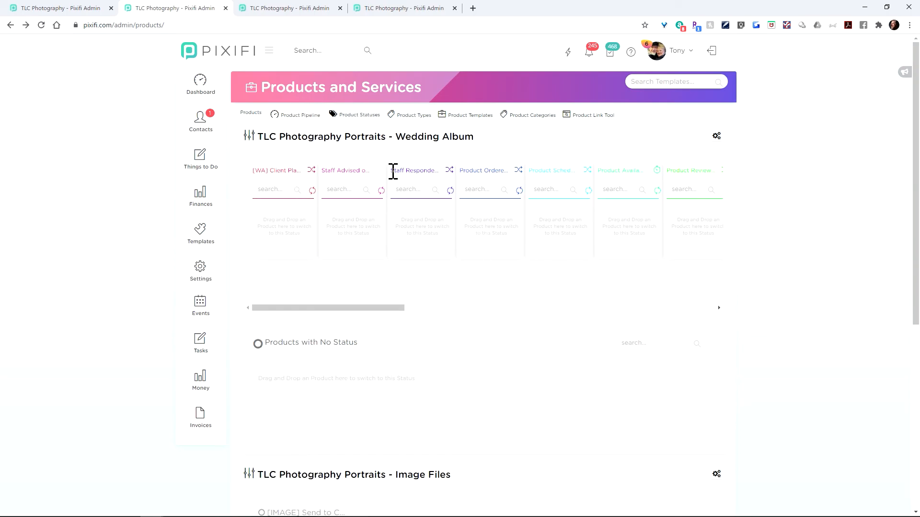
{"action": "left_click", "coordinate": [252, 112]}
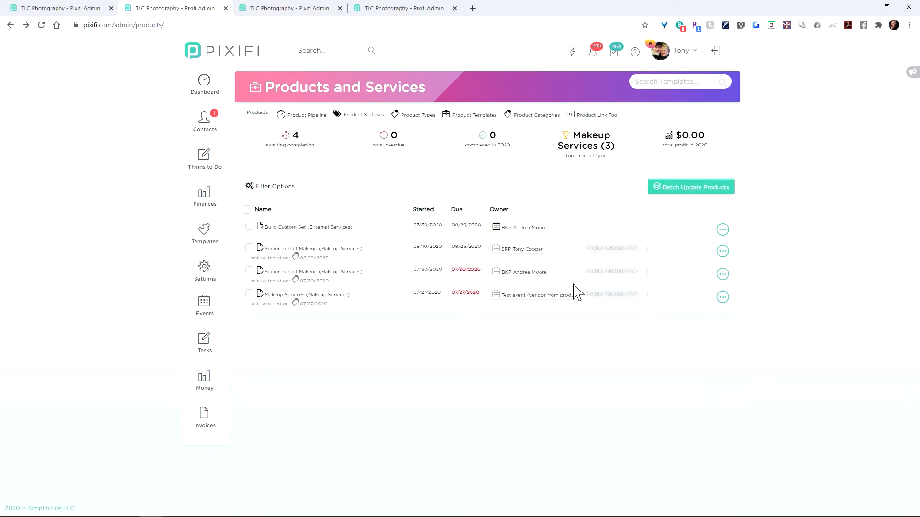